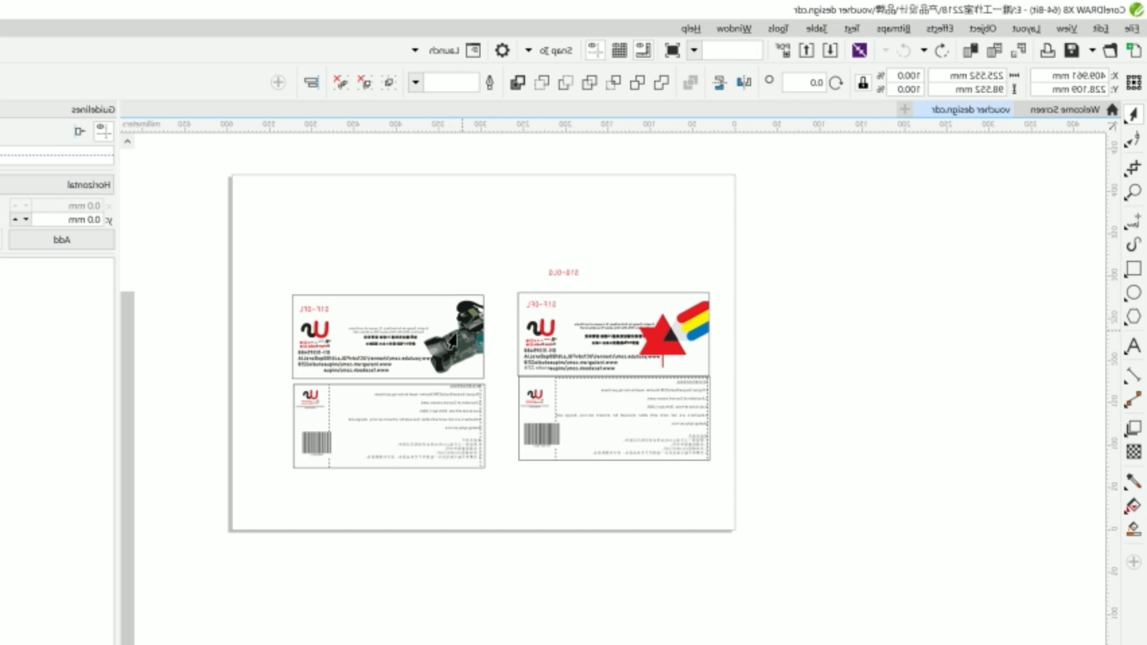
# Move the camera picture on the photography voucher front down by about 4 mm.
pyautogui.click(452, 340)
pyautogui.scroll(2, 452, 341)
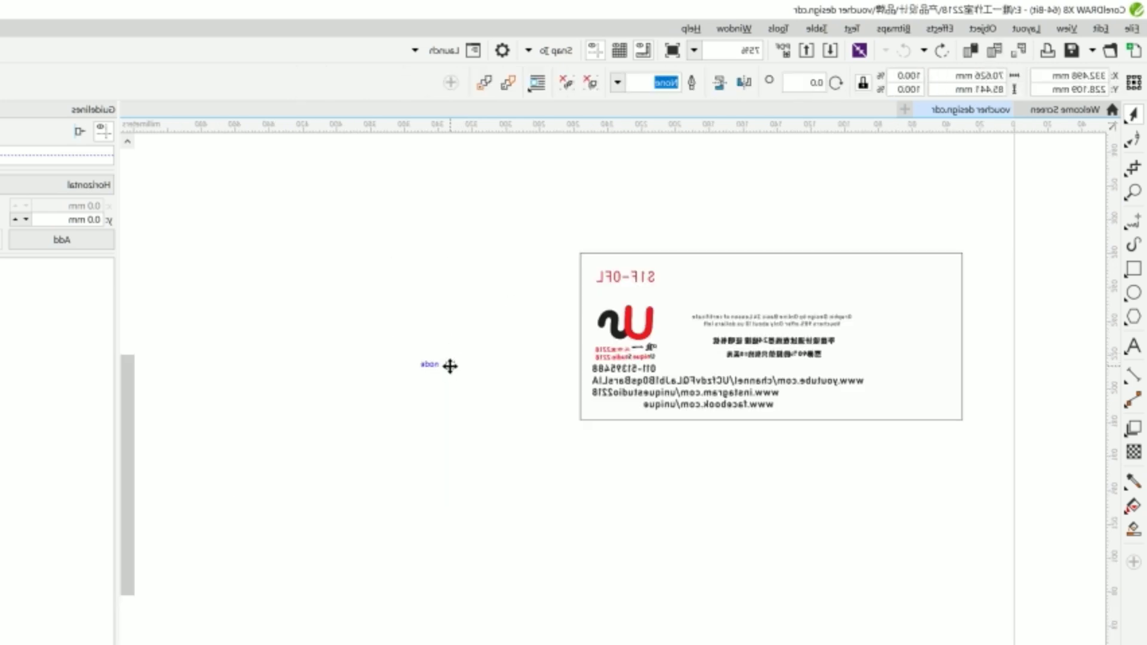
pyautogui.scroll(2, 451, 366)
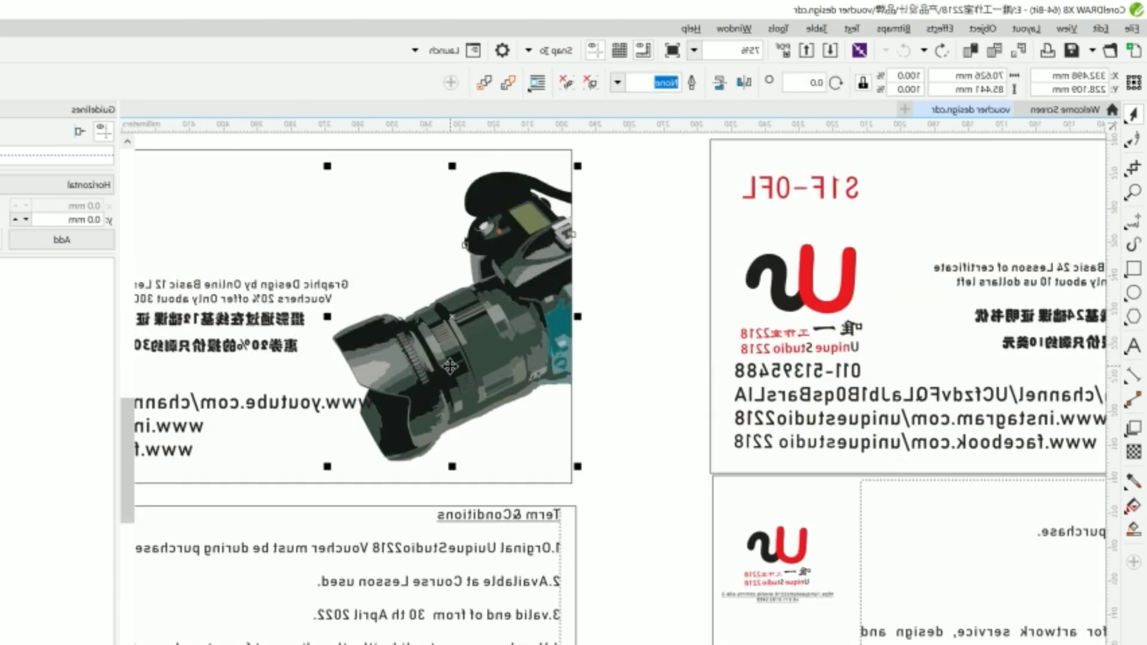
pyautogui.press('Down')
pyautogui.press('Down')
pyautogui.press('Down')
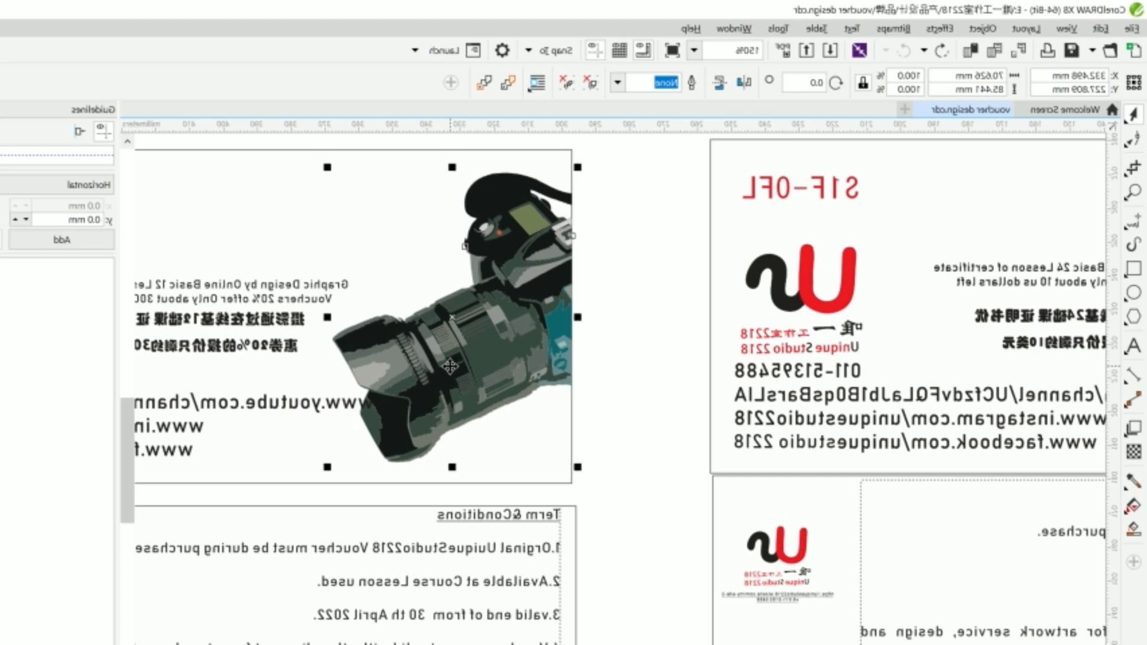
pyautogui.press('Down')
pyautogui.press('Down')
pyautogui.press('Down')
pyautogui.press('Down')
pyautogui.press('Down')
pyautogui.press('Down')
pyautogui.press('Down')
pyautogui.press('Down')
pyautogui.press('Down')
pyautogui.press('Down')
pyautogui.press('Down')
pyautogui.press('Down')
pyautogui.press('Down')
pyautogui.press('Down')
pyautogui.press('Down')
pyautogui.press('Down')
pyautogui.press('Down')
pyautogui.press('Down')
pyautogui.press('Down')
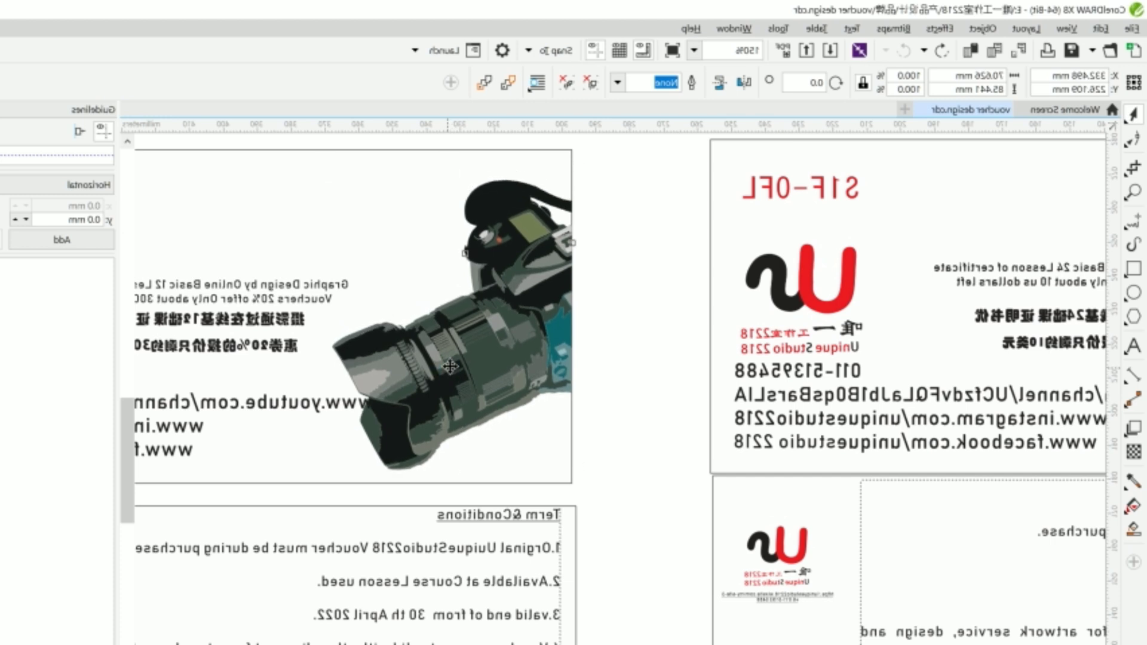
pyautogui.press('Down')
pyautogui.press('Down')
pyautogui.press('Down')
pyautogui.press('Down')
pyautogui.press('Down')
pyautogui.press('Down')
pyautogui.press('Down')
pyautogui.press('Down')
pyautogui.press('Down')
pyautogui.press('Down')
pyautogui.press('Down')
pyautogui.press('Down')
pyautogui.press('Down')
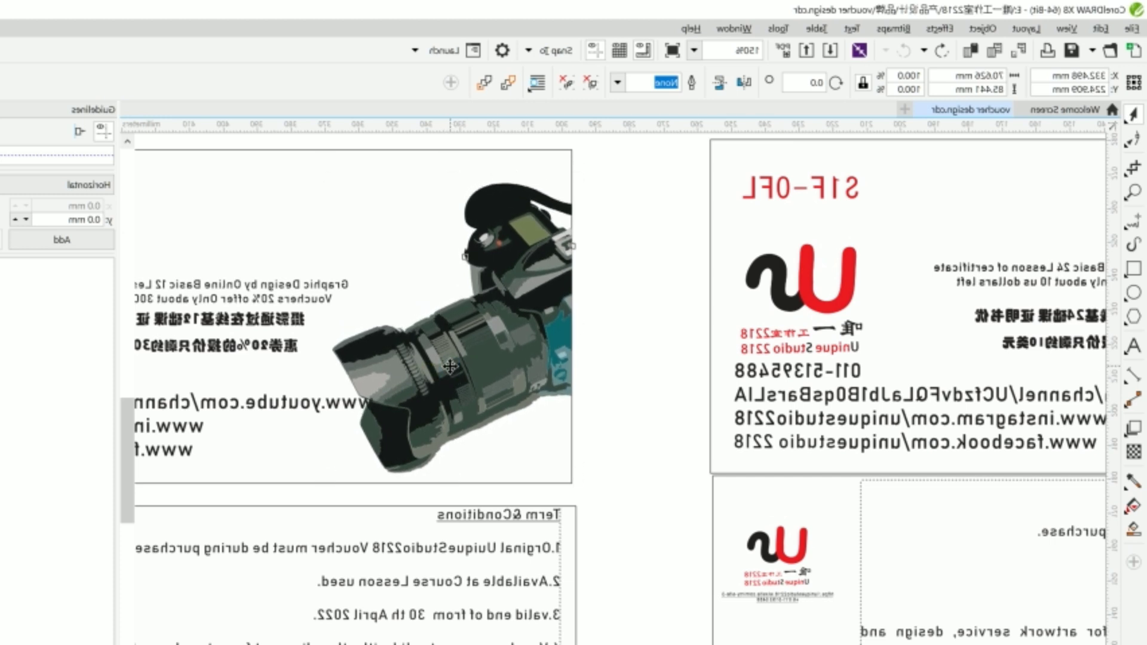
pyautogui.press('Down')
pyautogui.press('Down')
pyautogui.press('Down')
pyautogui.press('Down')
pyautogui.press('Down')
pyautogui.press('Down')
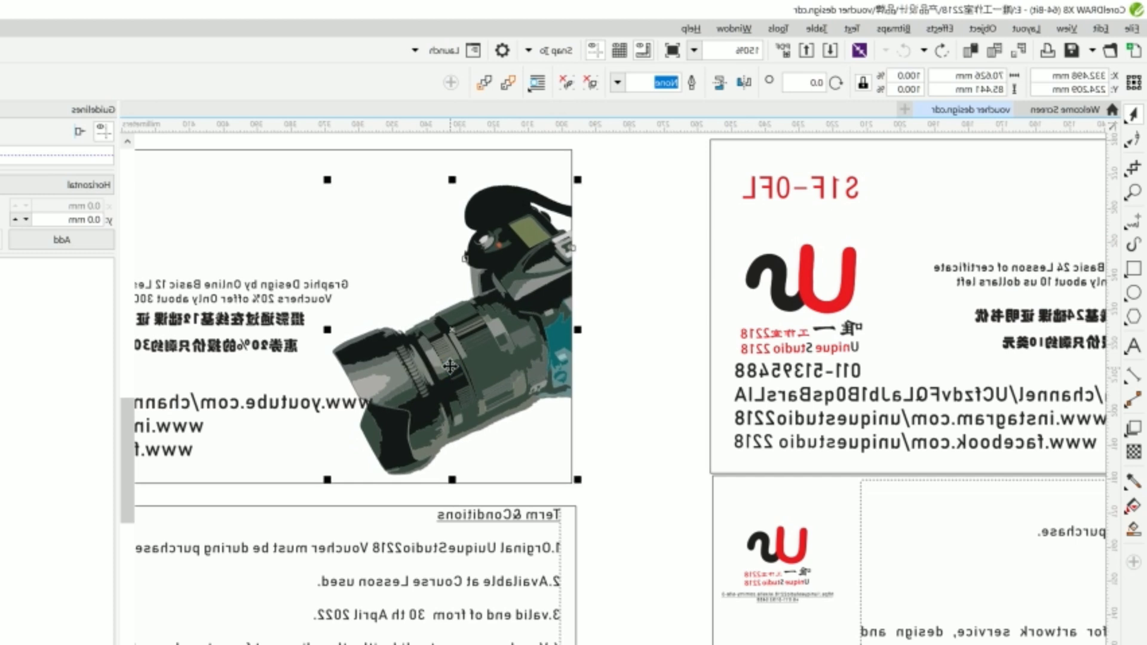
pyautogui.press('Up')
# Scale the camera picture down proportionally to 96%, about 67.8 × 82 mm, keeping it against the card's outer edge.
pyautogui.scroll(3, 312, 482)
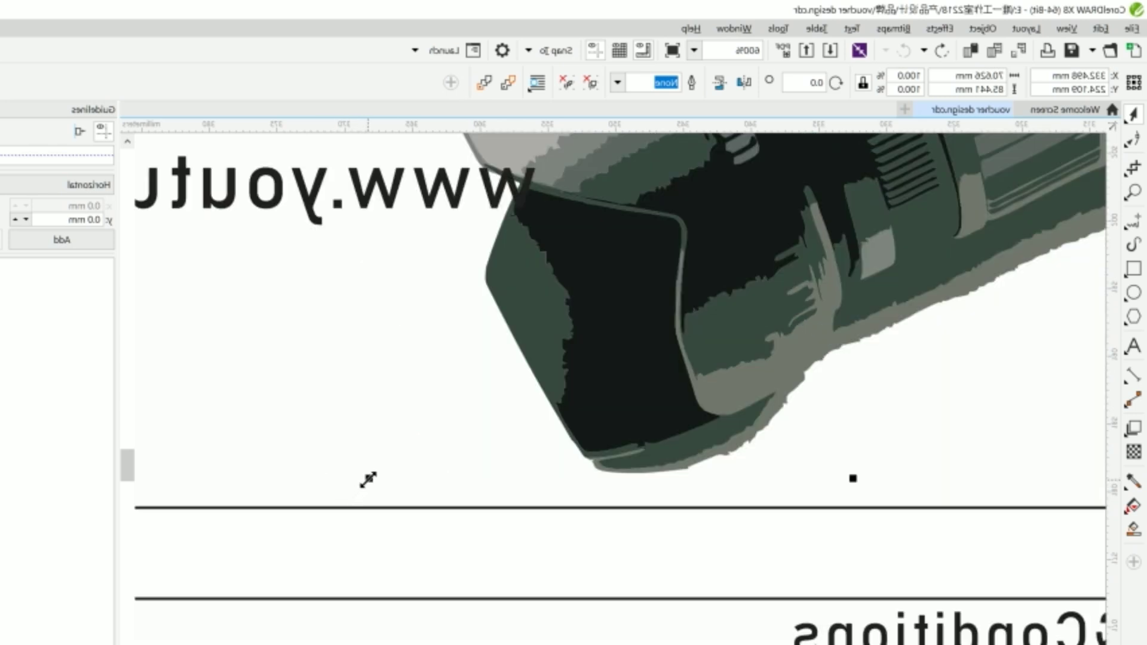
pyautogui.moveTo(368, 479); pyautogui.dragTo(379, 482)
pyautogui.click(382, 464)
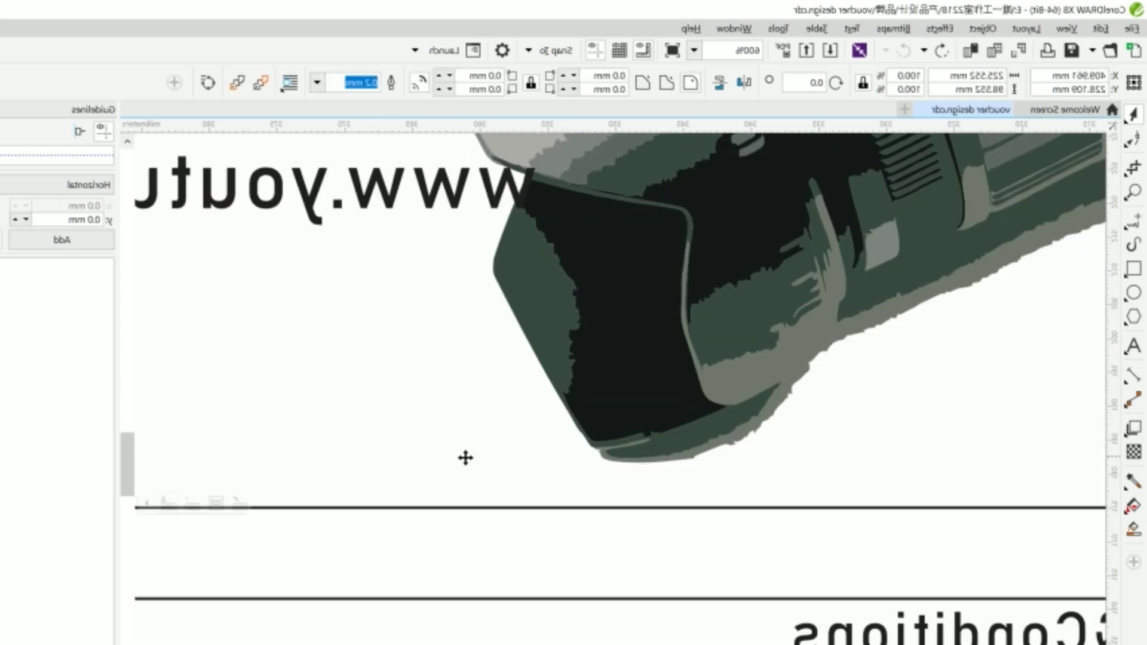
pyautogui.scroll(-3, 464, 460)
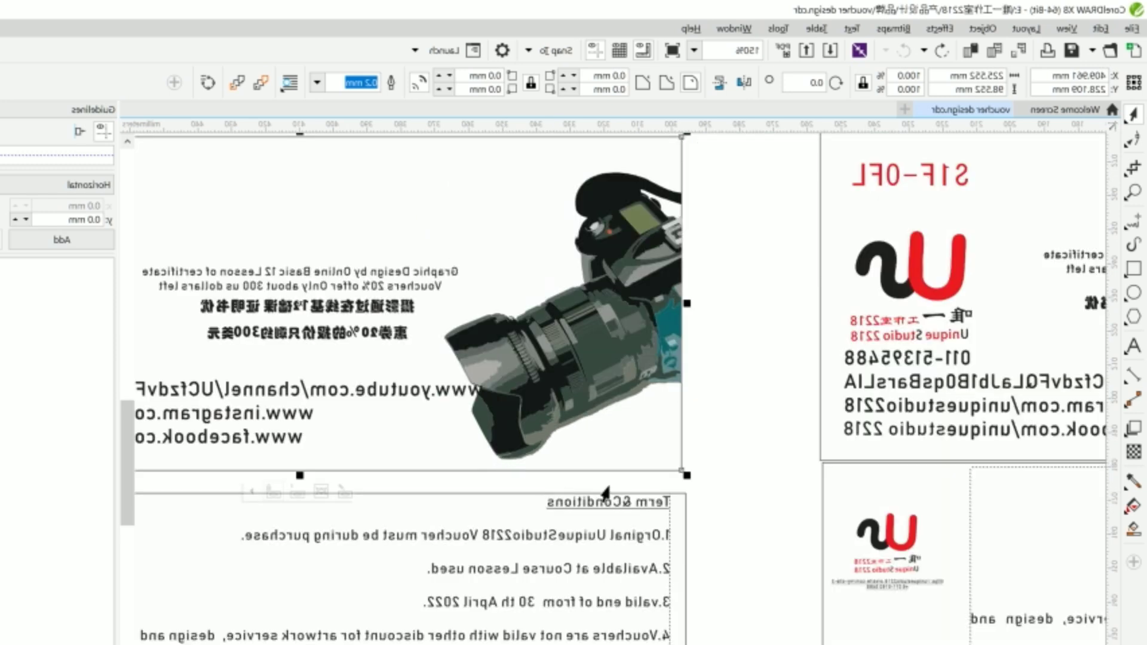
pyautogui.click(471, 455)
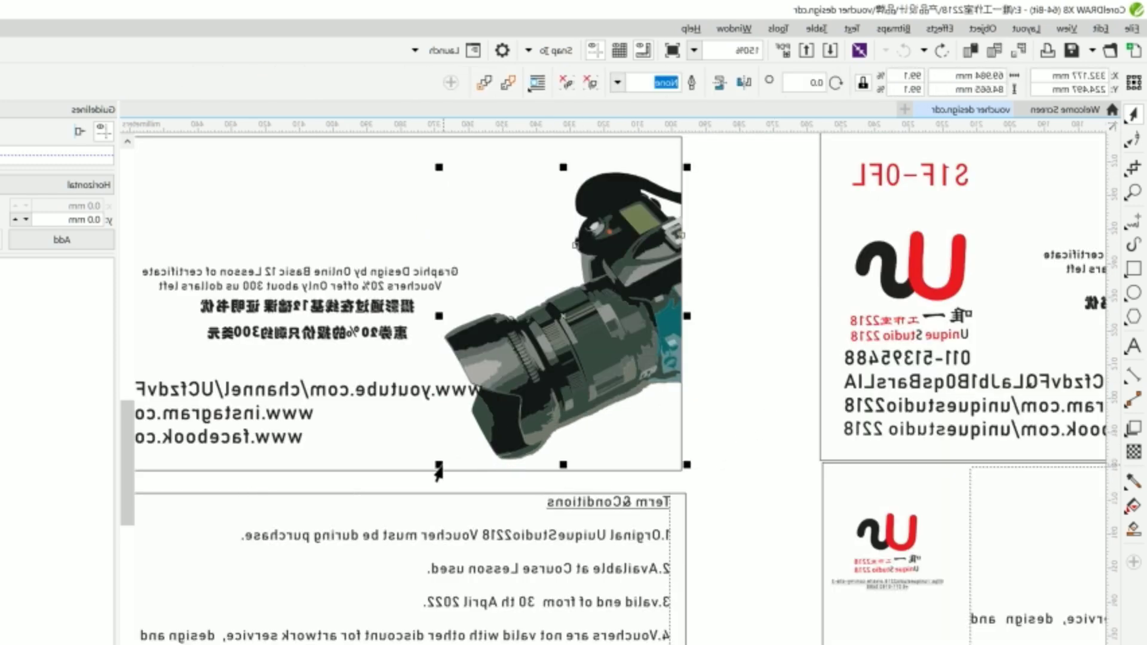
pyautogui.moveTo(438, 462); pyautogui.dragTo(447, 456)
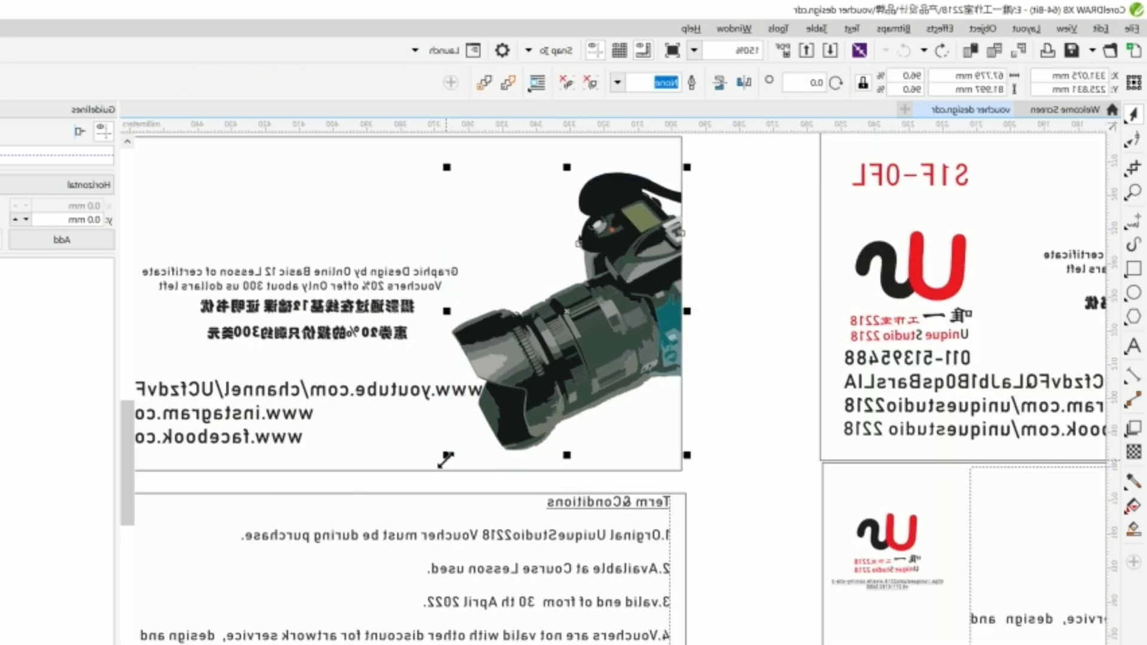
pyautogui.press('Escape')
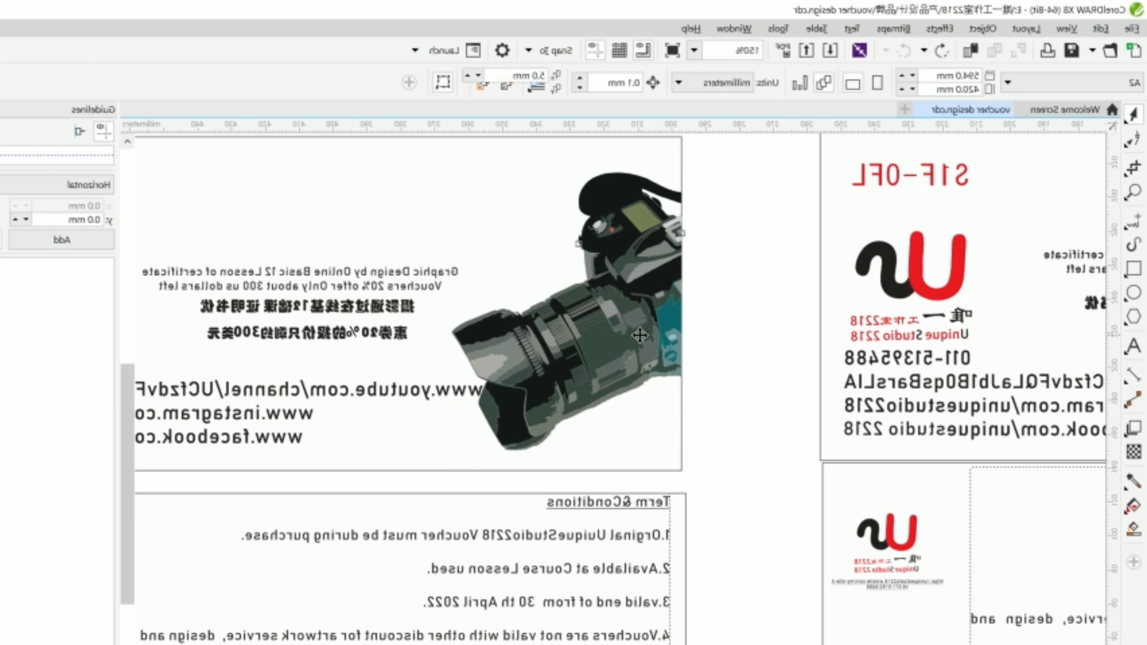
# PowerClip the camera picture inside the front card frame of the photography voucher.
pyautogui.scroll(-3, 635, 345)
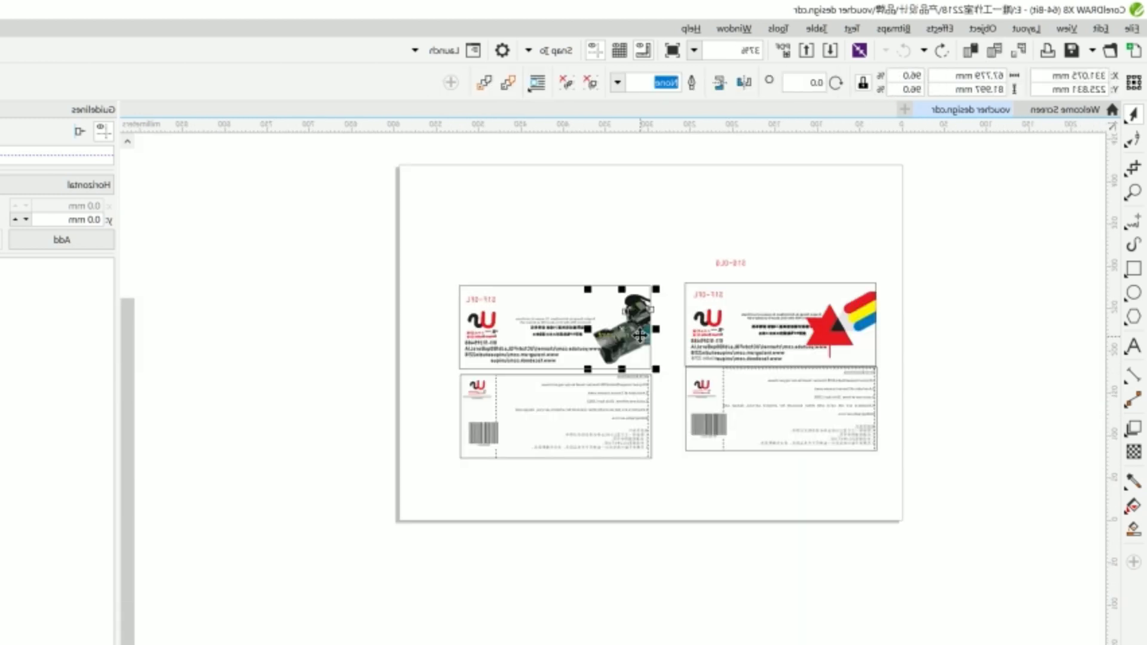
pyautogui.rightClick(640, 336)
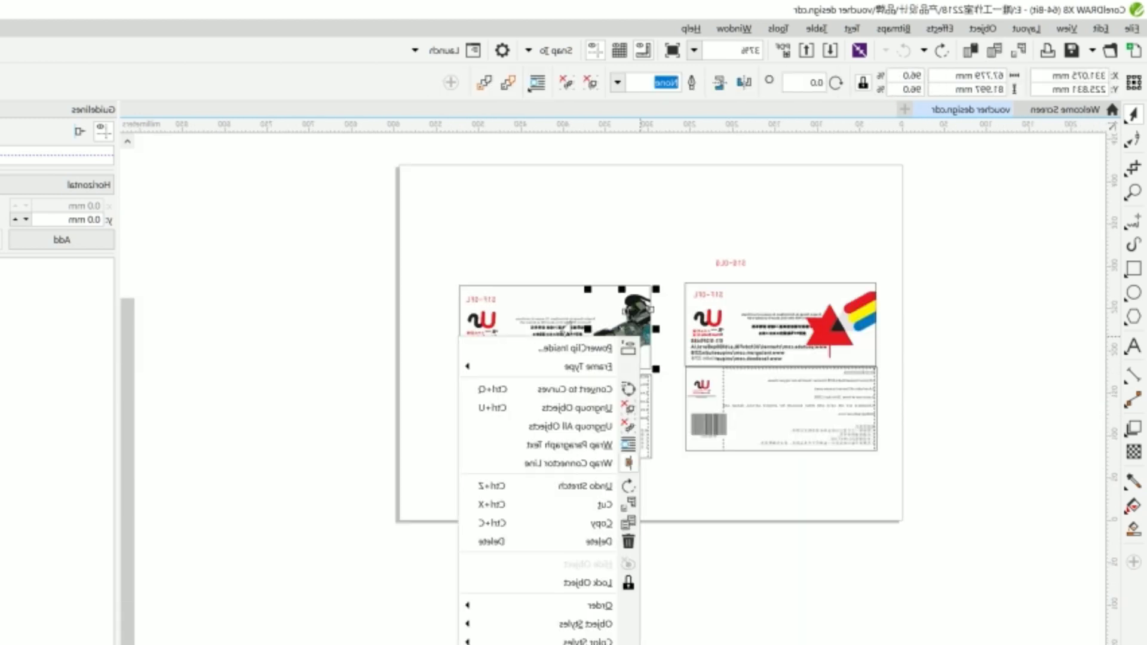
pyautogui.click(562, 341)
# PowerClip the pencil and red star artwork inside the front card frame of the graphic design voucher.
pyautogui.click(848, 304)
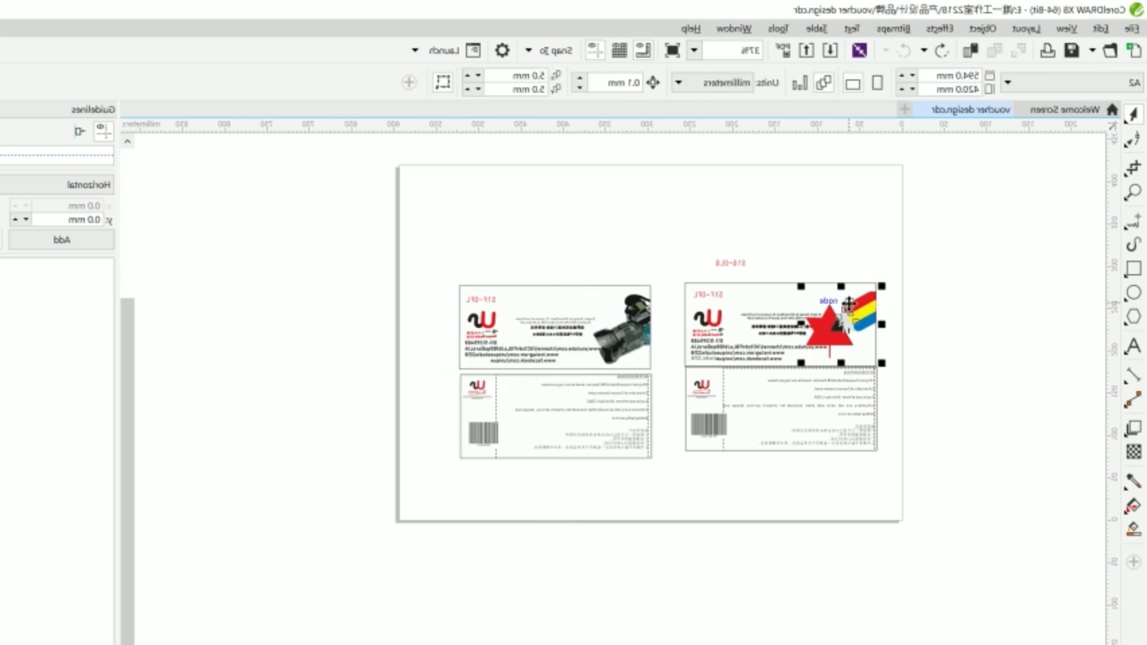
pyautogui.rightClick(851, 305)
pyautogui.click(837, 316)
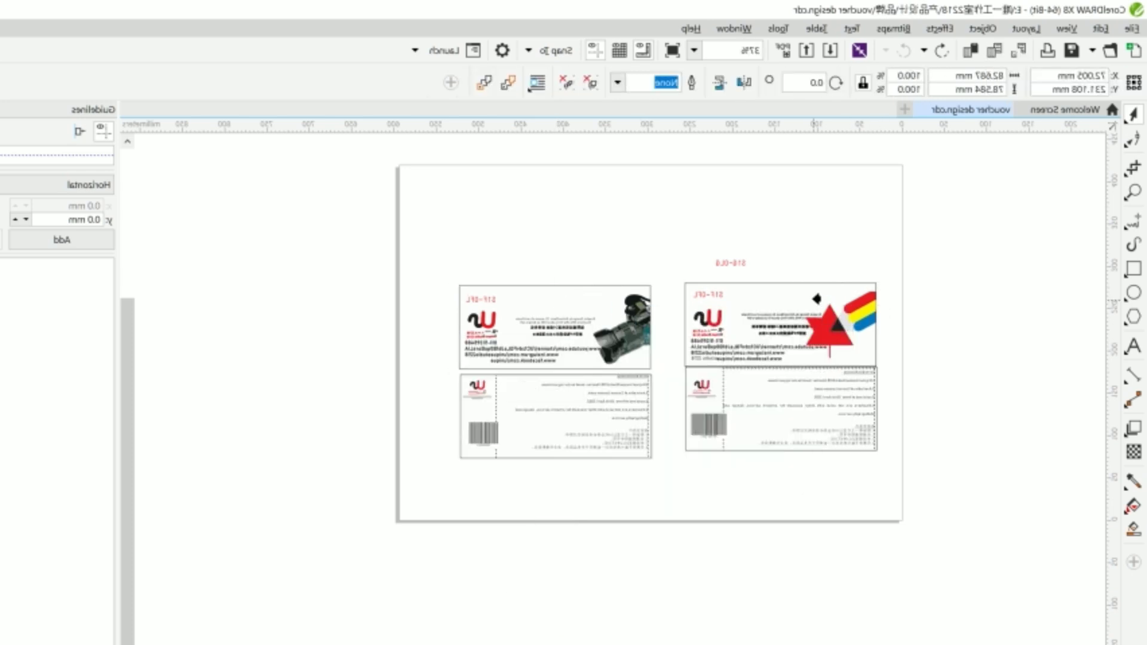
pyautogui.click(813, 299)
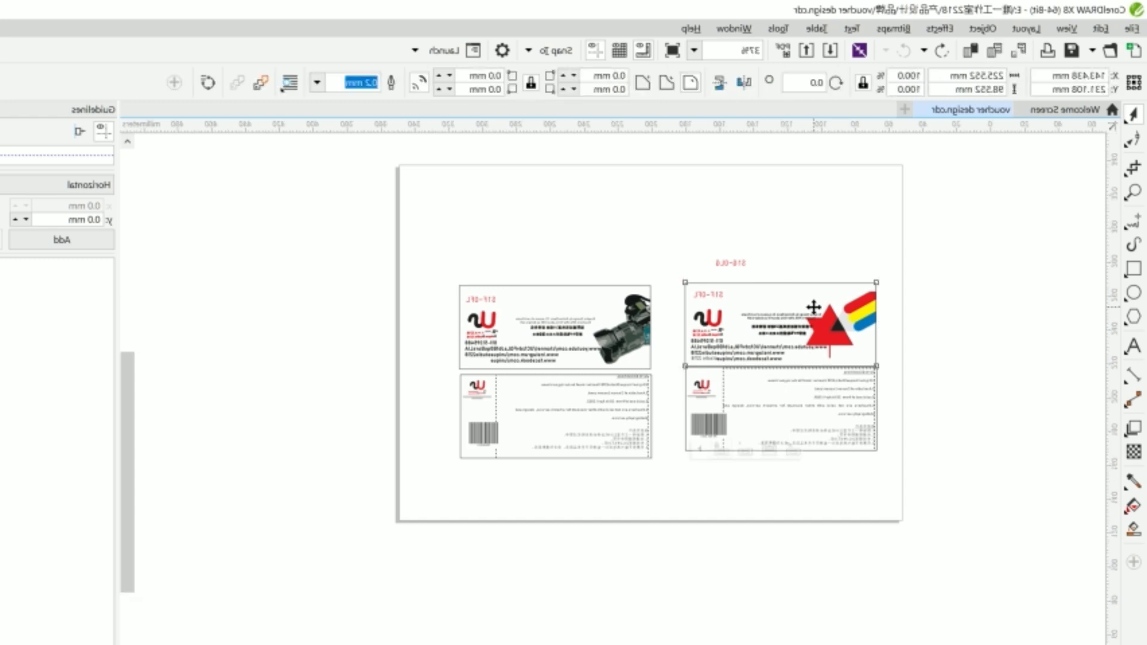
# Move the course offer text on the graphic design voucher about 11 mm toward the logo and 2 mm up, clear of the red star.
pyautogui.scroll(2, 812, 298)
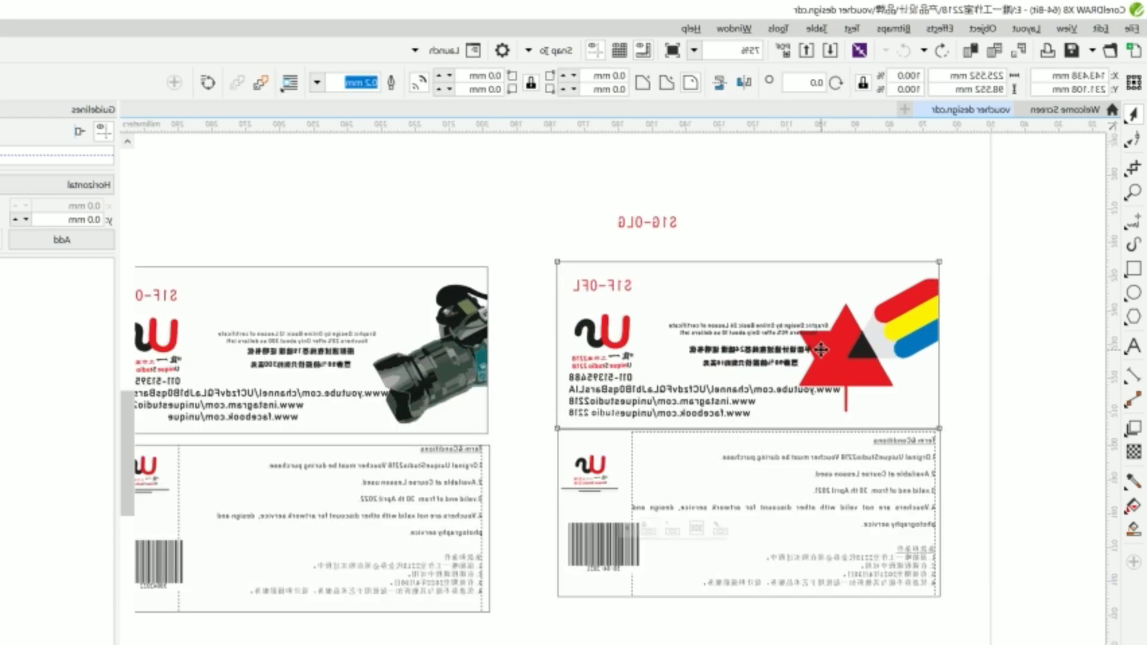
pyautogui.scroll(2, 816, 344)
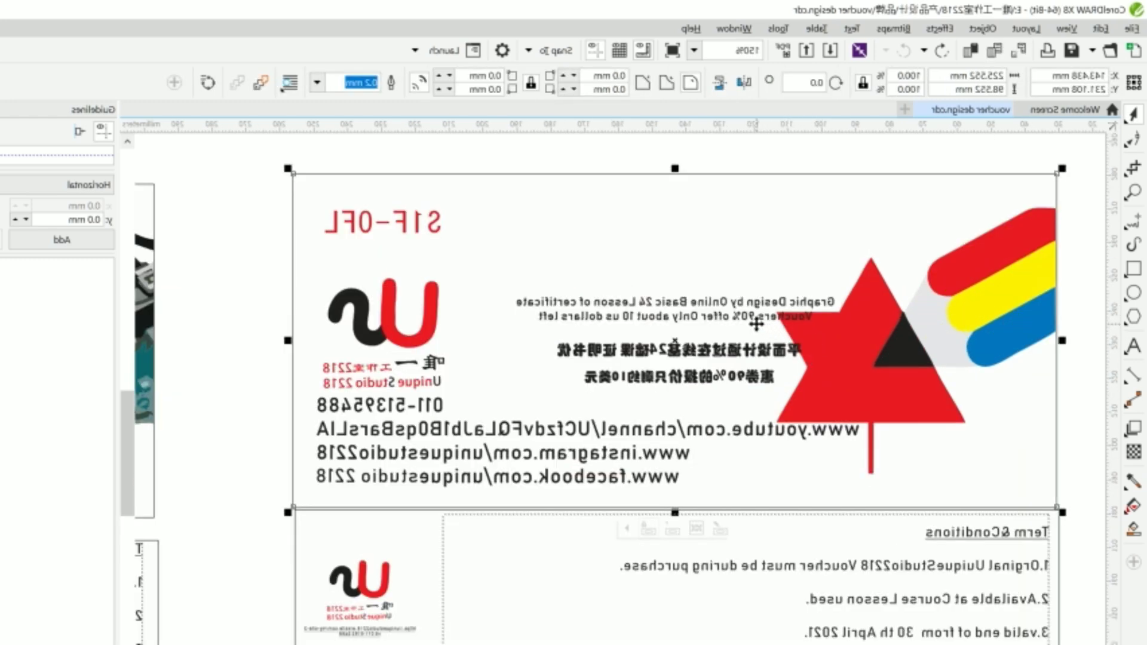
pyautogui.click(747, 324)
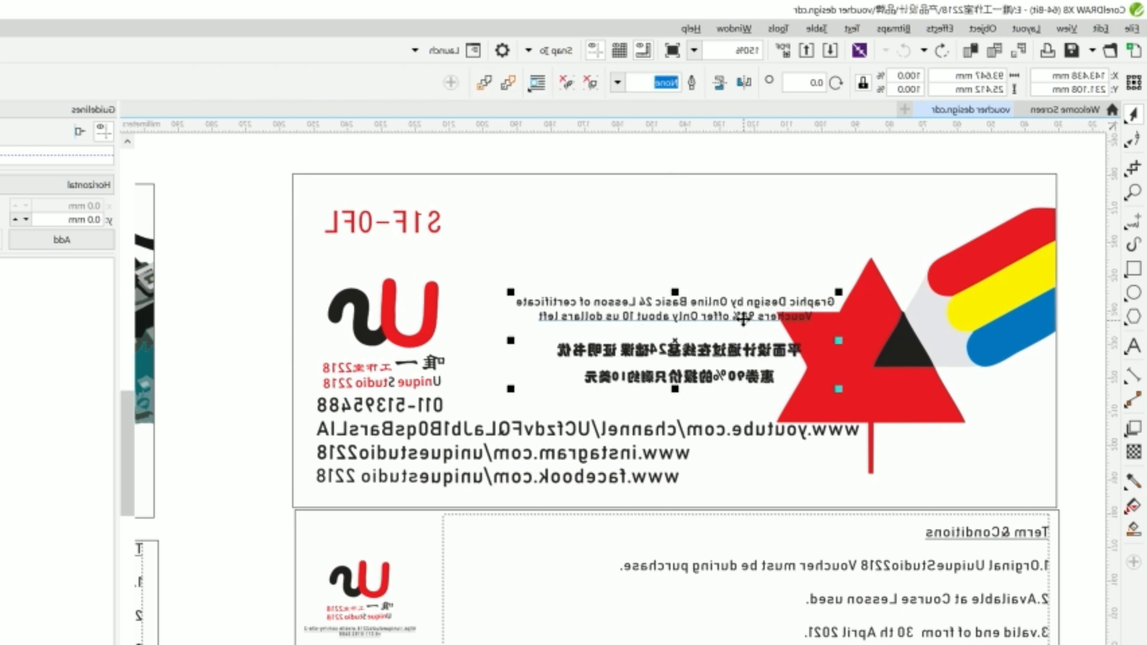
pyautogui.doubleClick(742, 321)
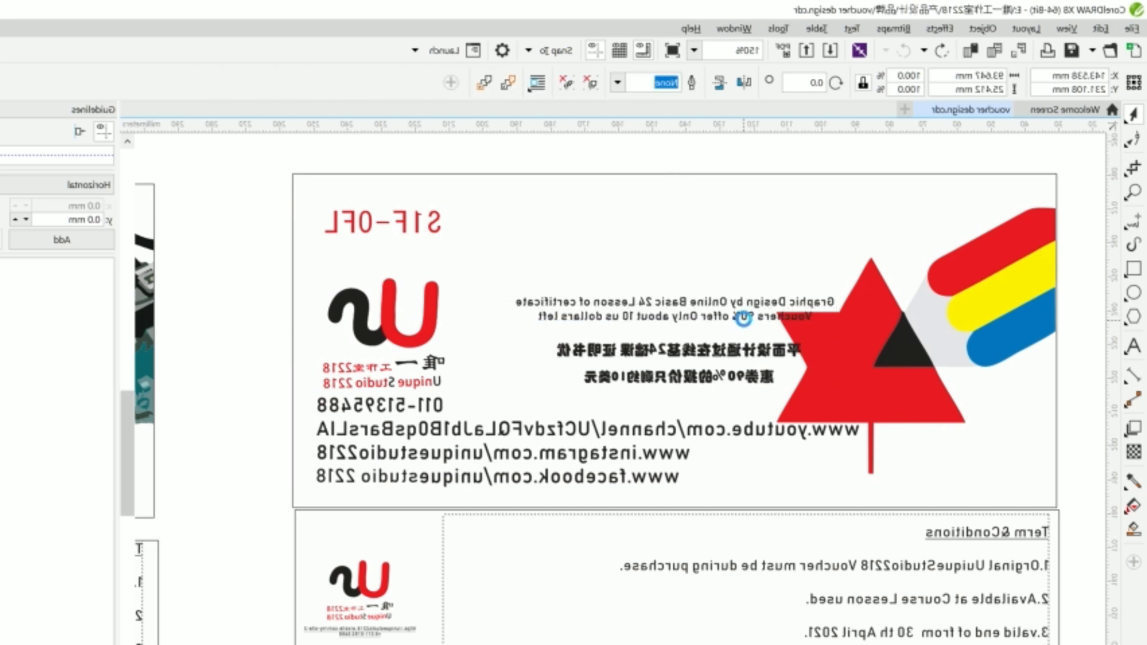
pyautogui.moveTo(743, 321); pyautogui.dragTo(738, 321)
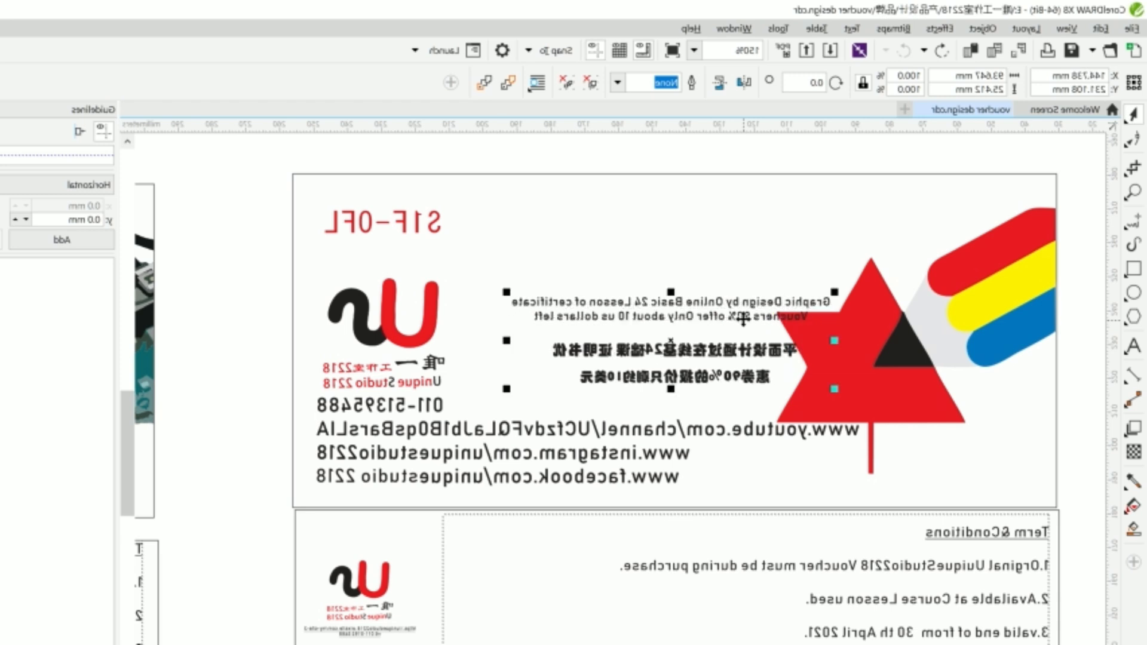
pyautogui.moveTo(670, 337); pyautogui.dragTo(638, 335)
pyautogui.scroll(-2, 643, 336)
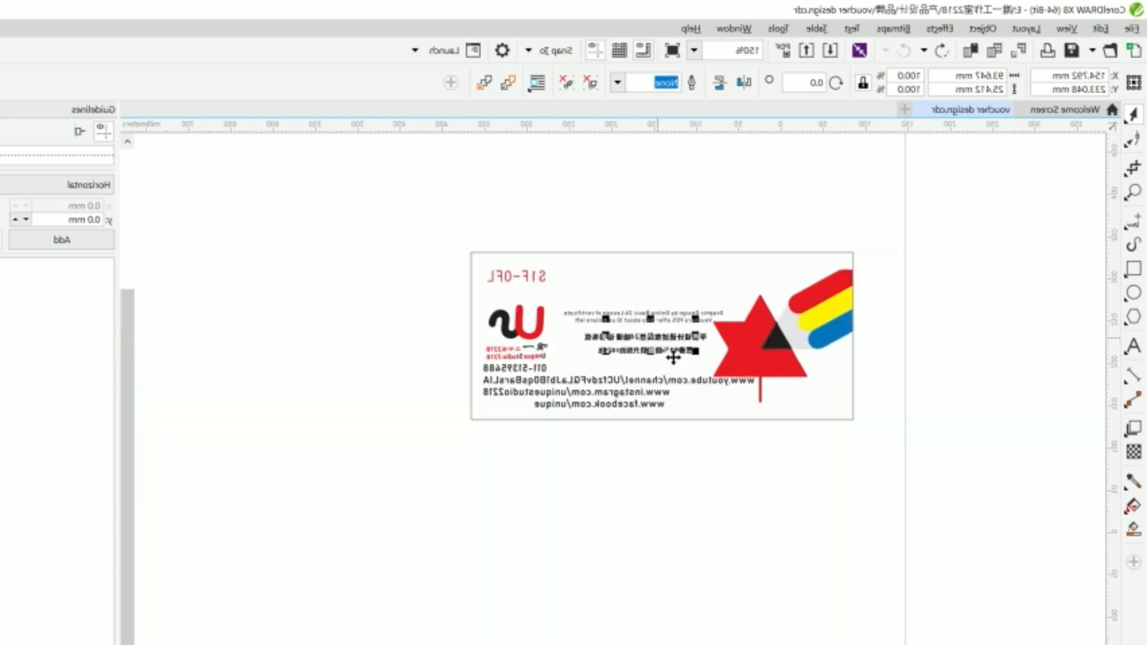
pyautogui.scroll(-3, 665, 512)
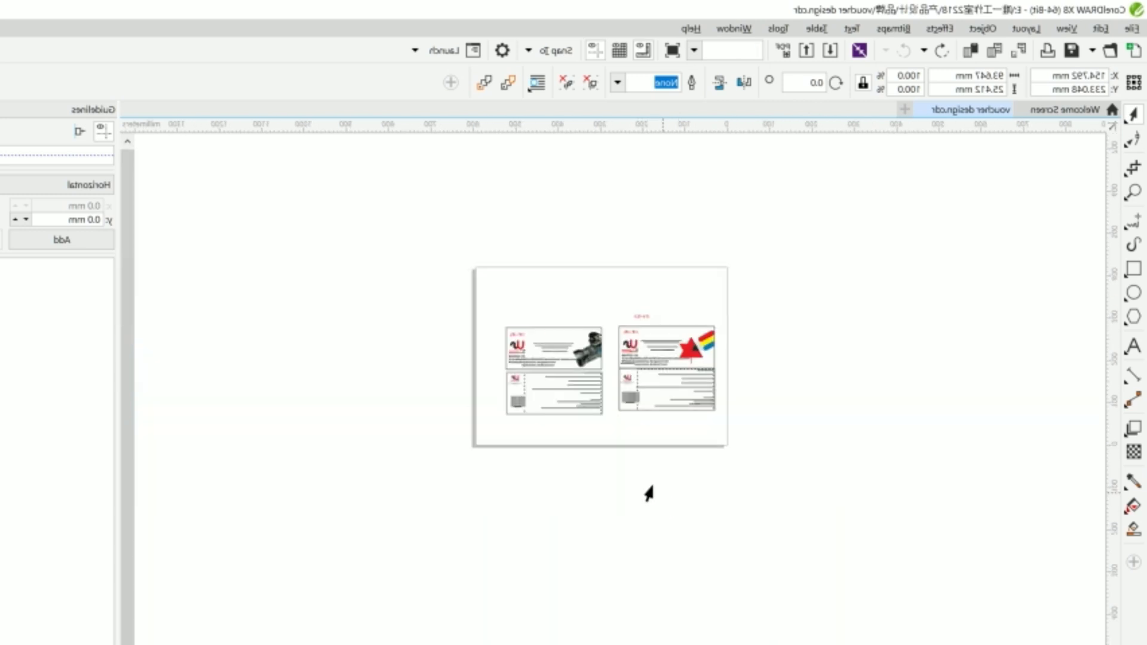
pyautogui.click(649, 493)
# Delete the stray red S1G-0LG code above the graphic design voucher.
pyautogui.scroll(2, 664, 326)
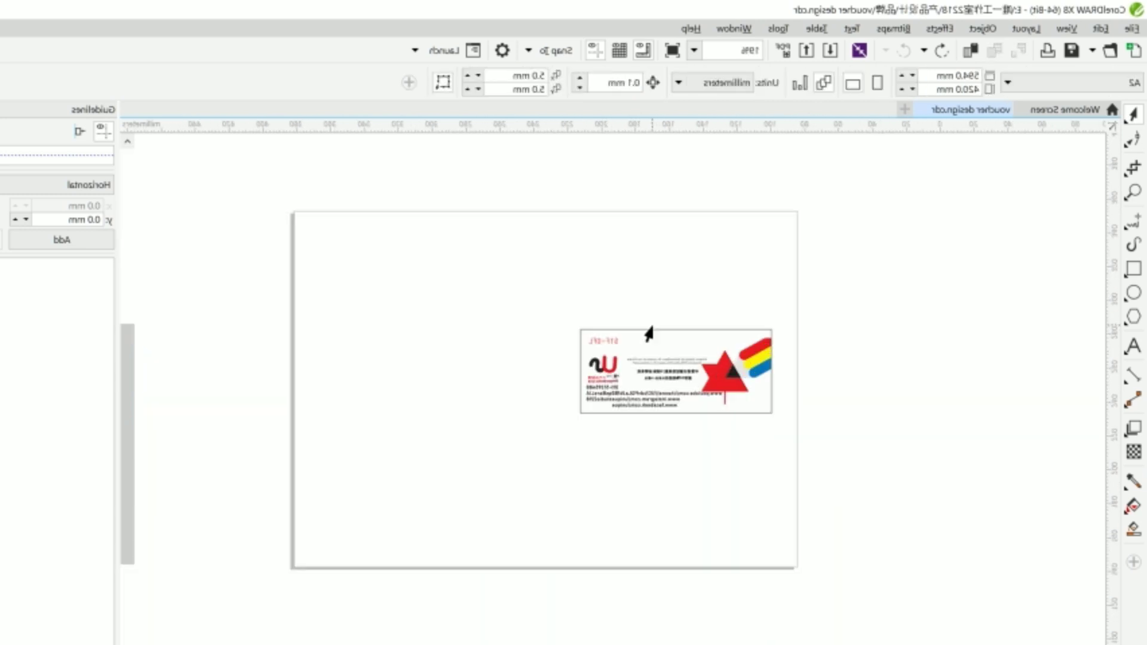
pyautogui.click(581, 297)
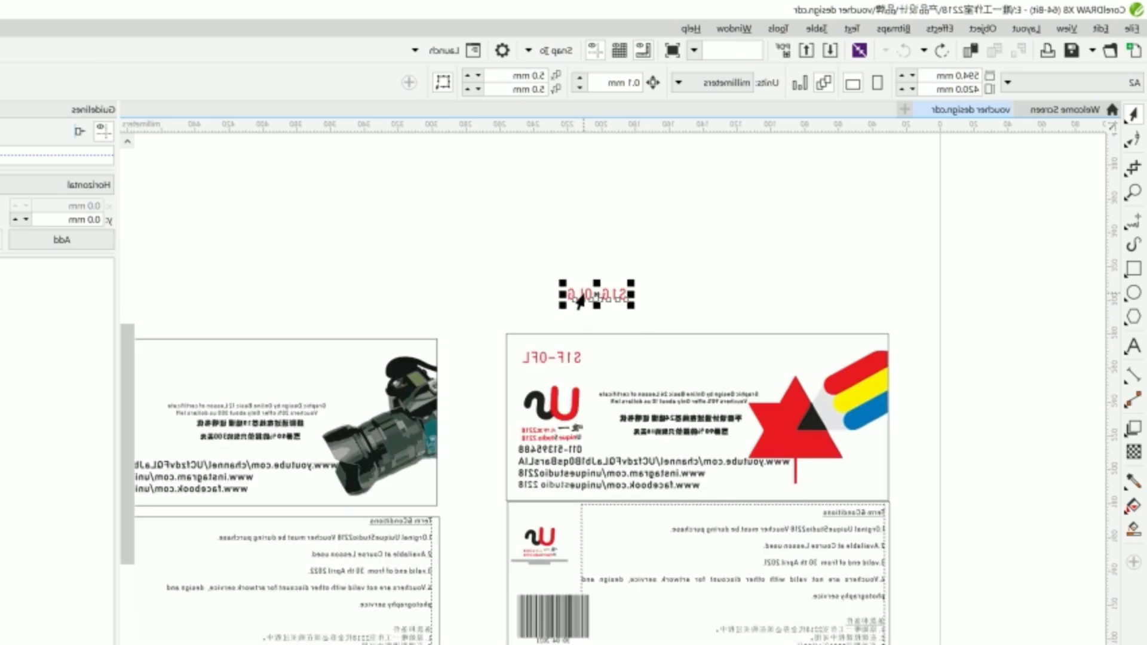
pyautogui.press('Escape')
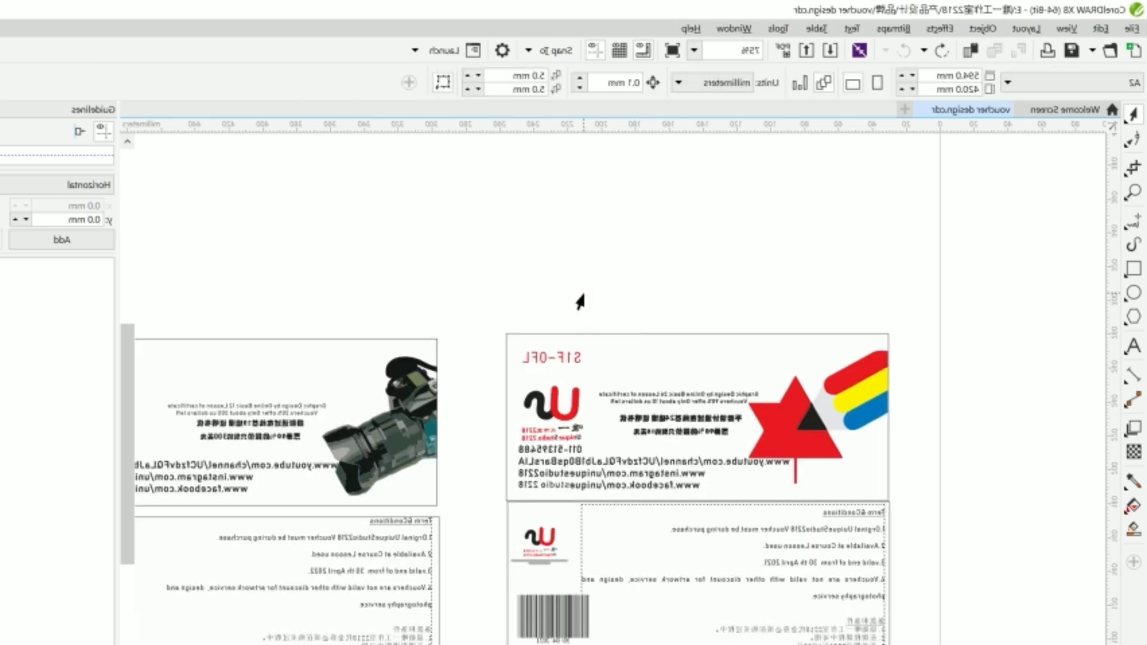
# Examine the layout of both vouchers, front and back, on the whole page and up close.
pyautogui.scroll(-2, 556, 376)
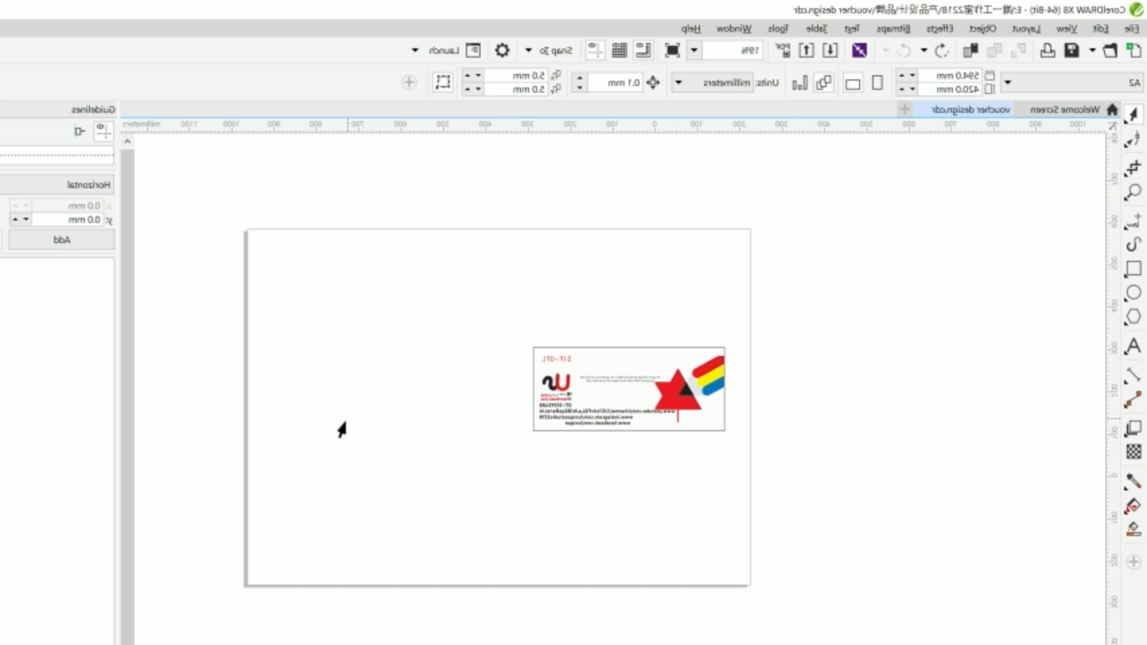
pyautogui.scroll(-2, 341, 427)
pyautogui.scroll(4, 430, 397)
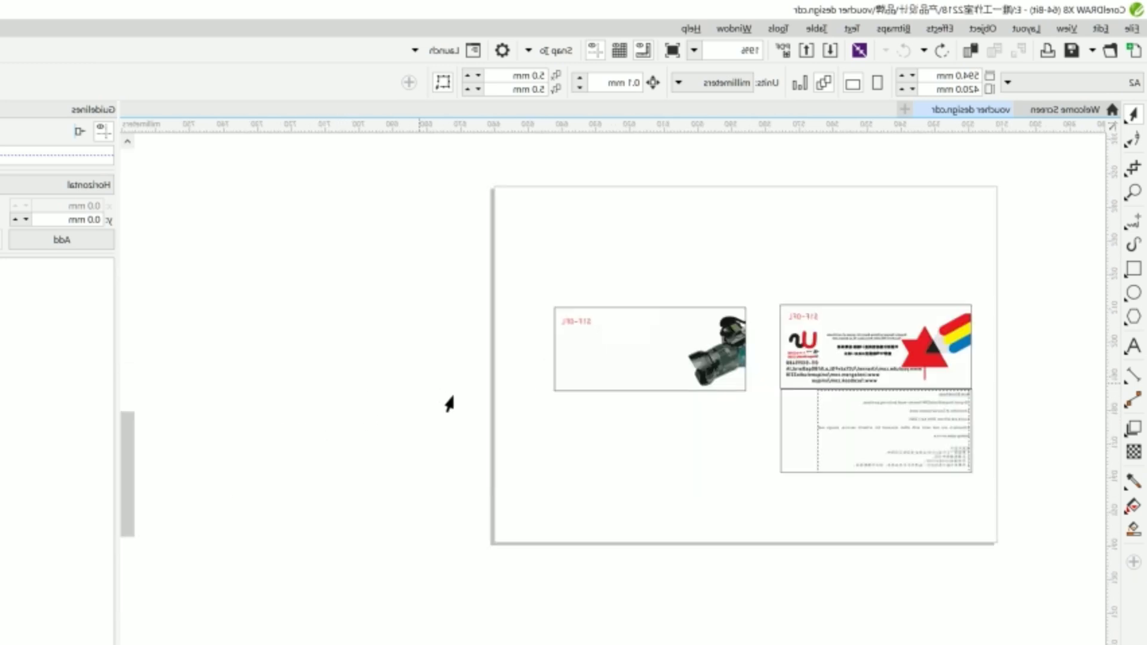
pyautogui.scroll(-3, 705, 332)
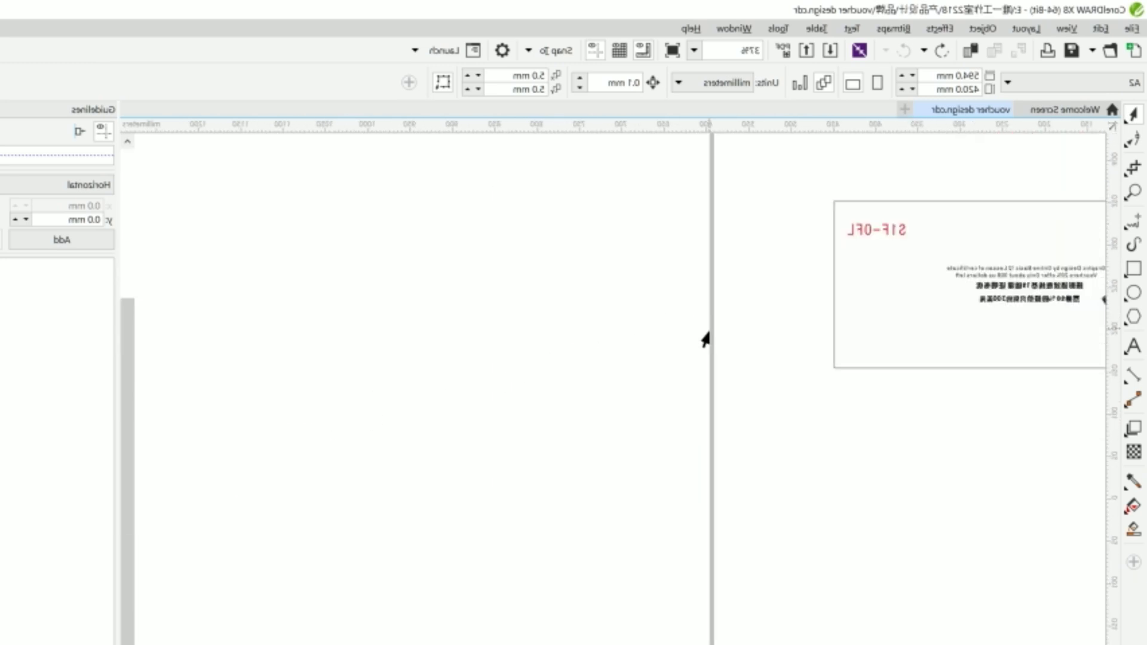
pyautogui.scroll(-2, 871, 379)
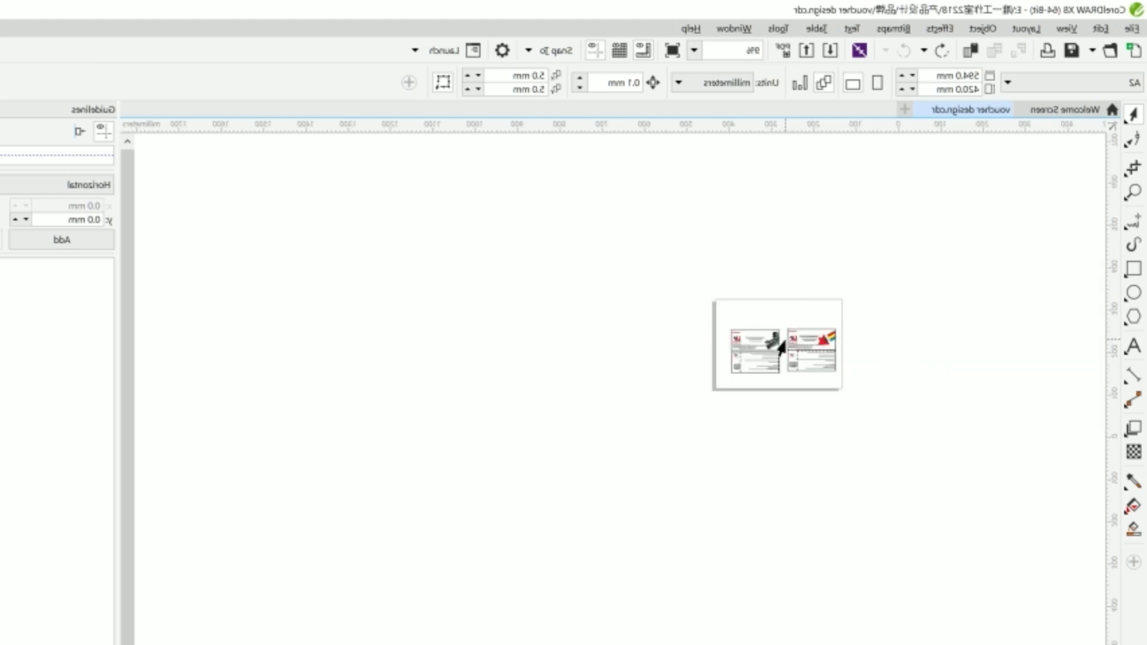
pyautogui.scroll(2, 782, 348)
pyautogui.scroll(1, 781, 348)
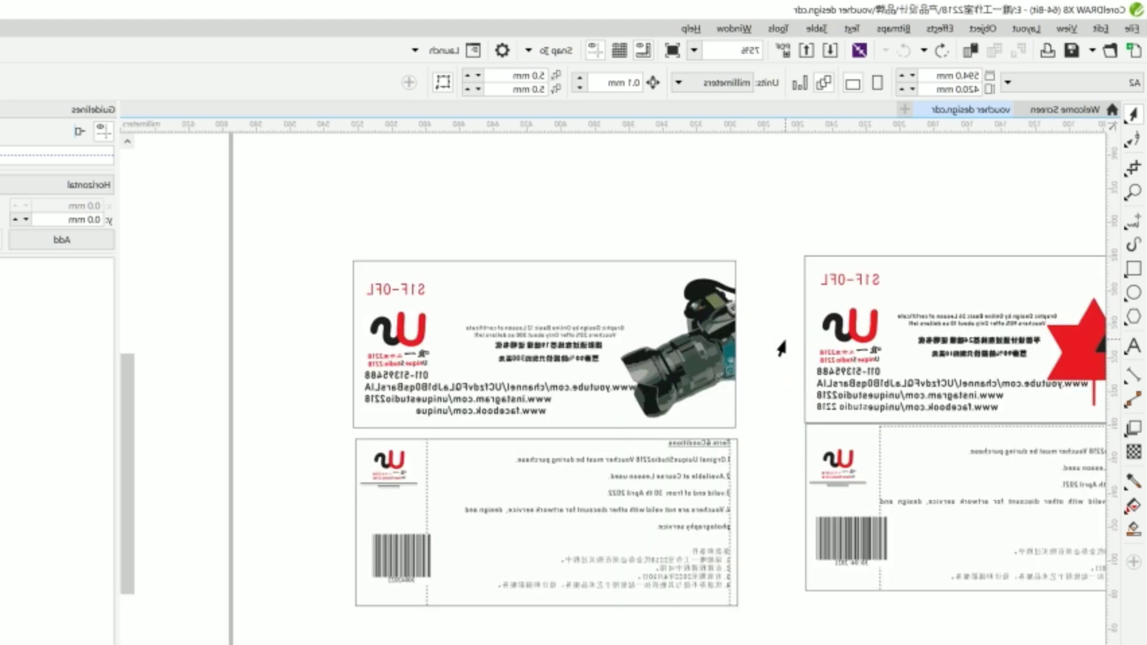
pyautogui.scroll(-2, 781, 347)
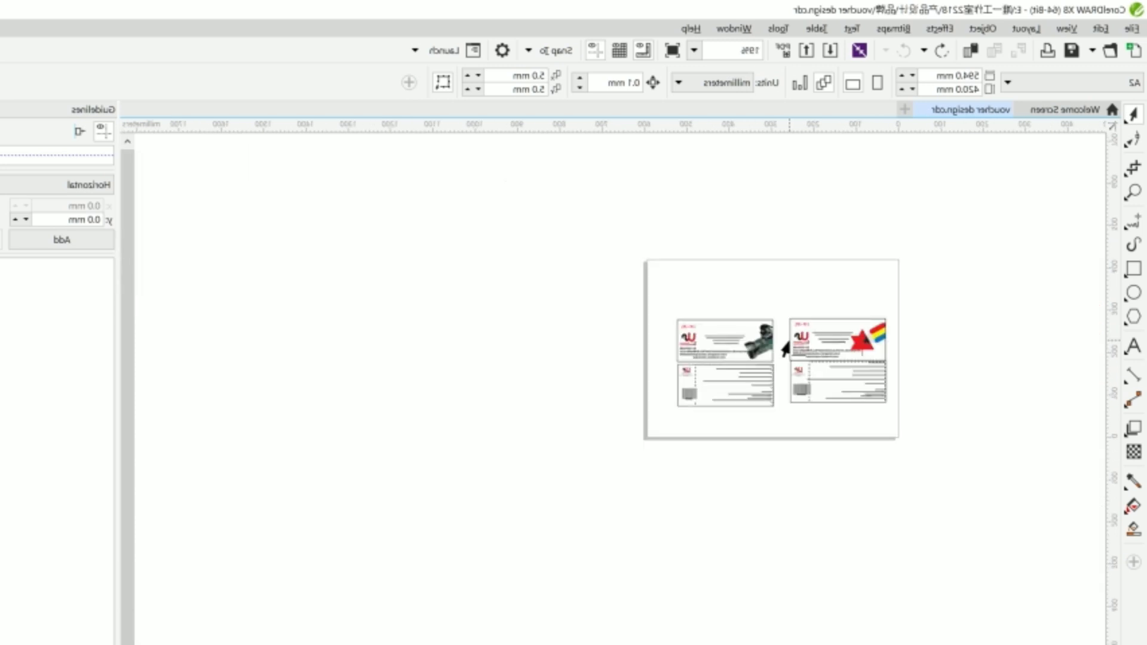
pyautogui.scroll(1, 840, 350)
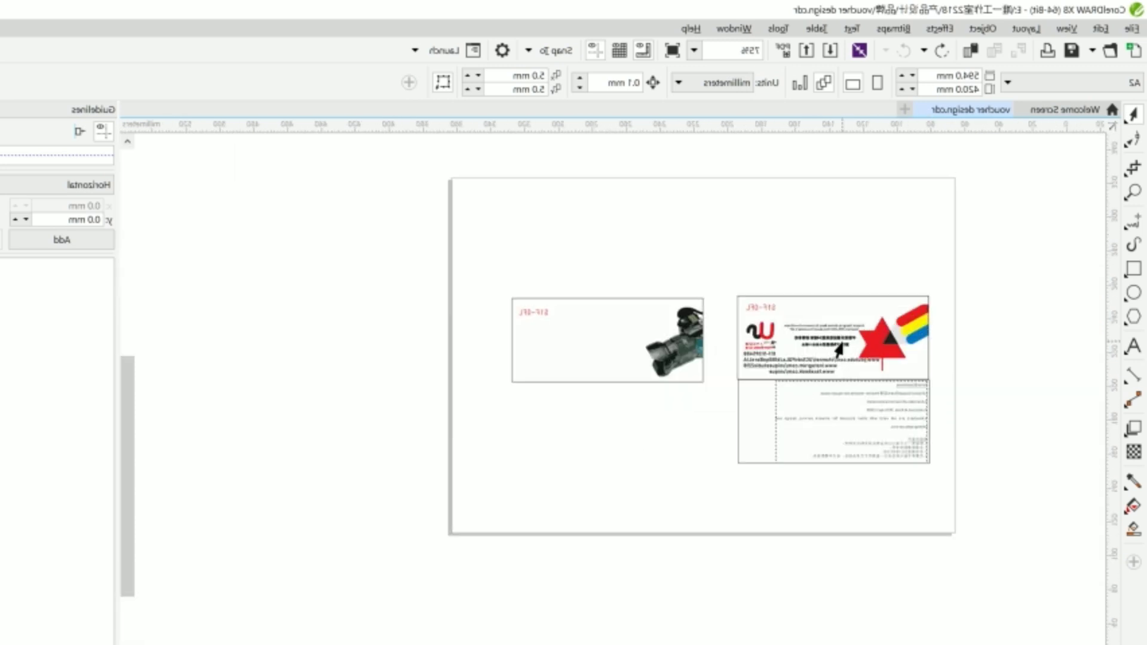
pyautogui.scroll(1, 839, 351)
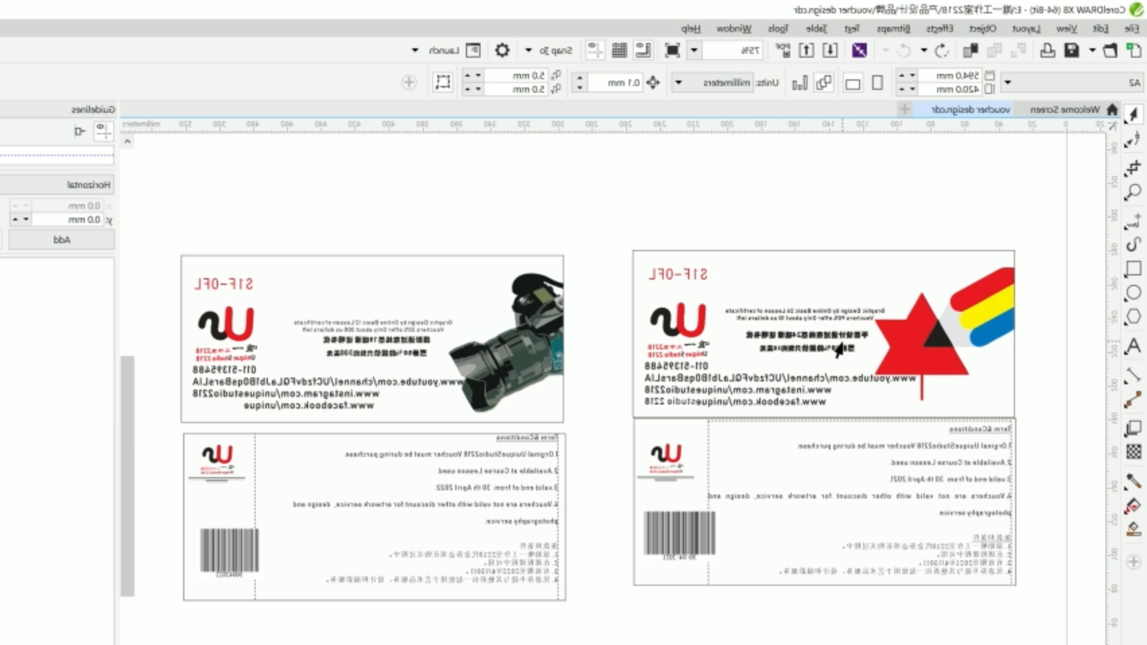
# Add the artistic text title "Lesson 11 Voucher Design" in the empty area above the voucher fronts.
pyautogui.click(1133, 345)
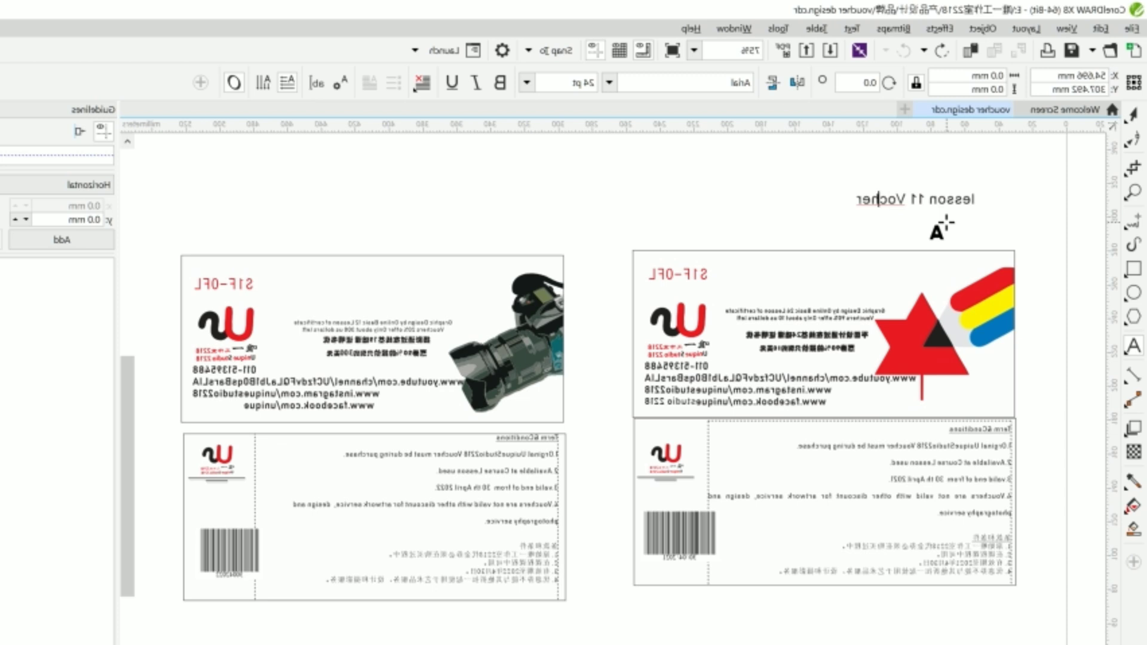
pyautogui.write('u')
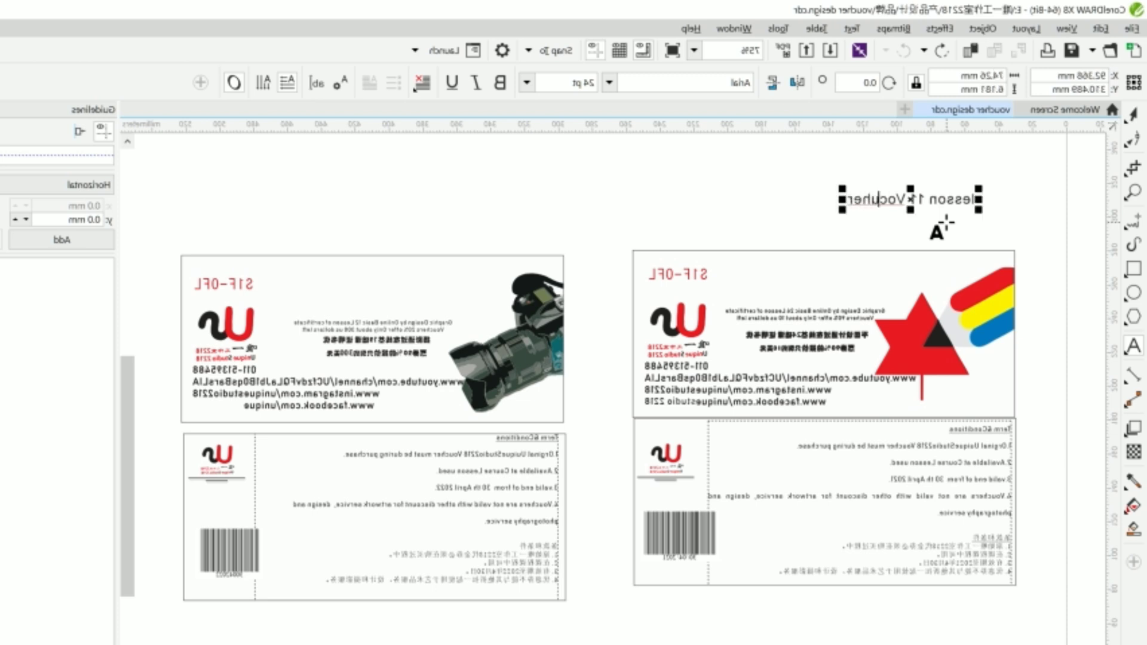
pyautogui.hotkey('ctrl', 'z')
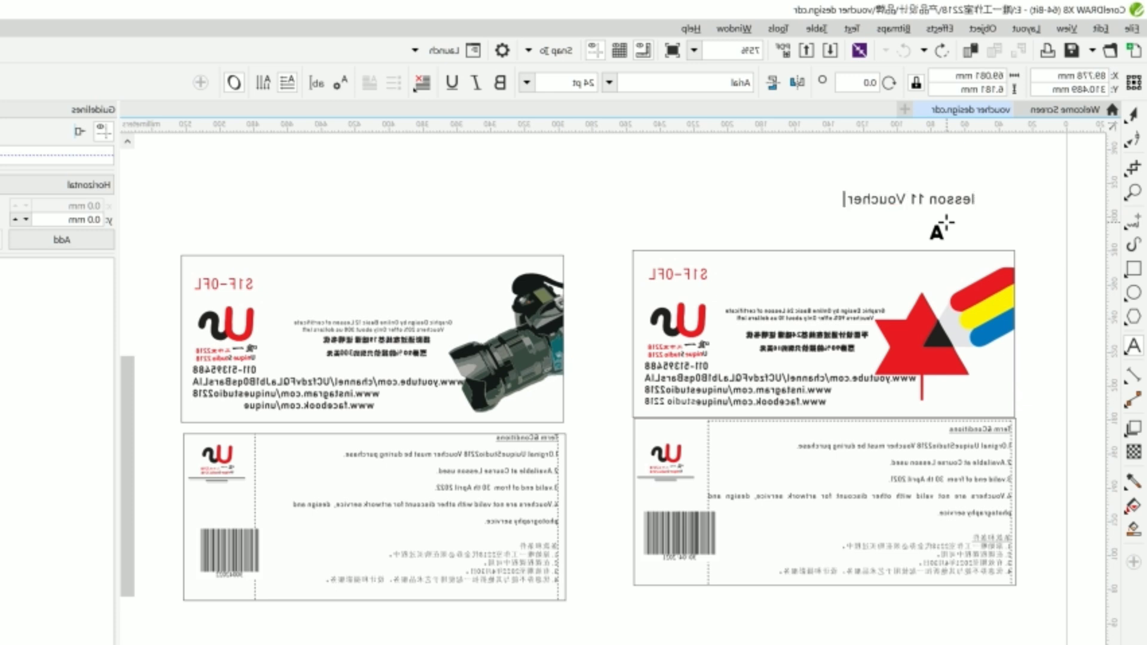
pyautogui.write('ds')
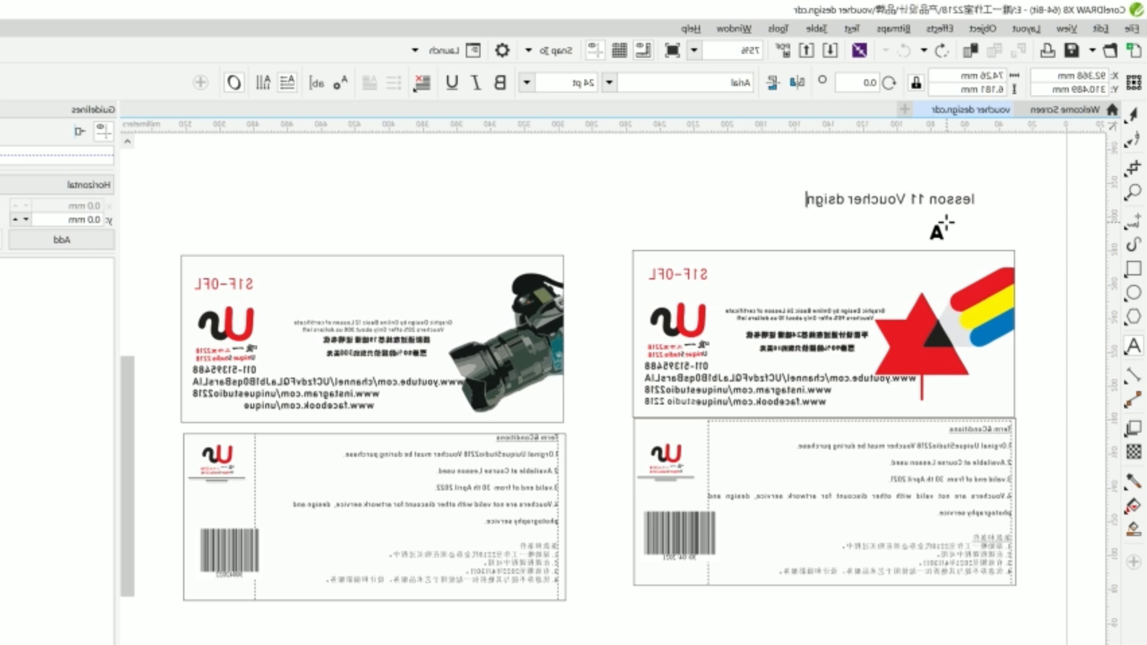
pyautogui.press('BackSpace')
pyautogui.write('D')
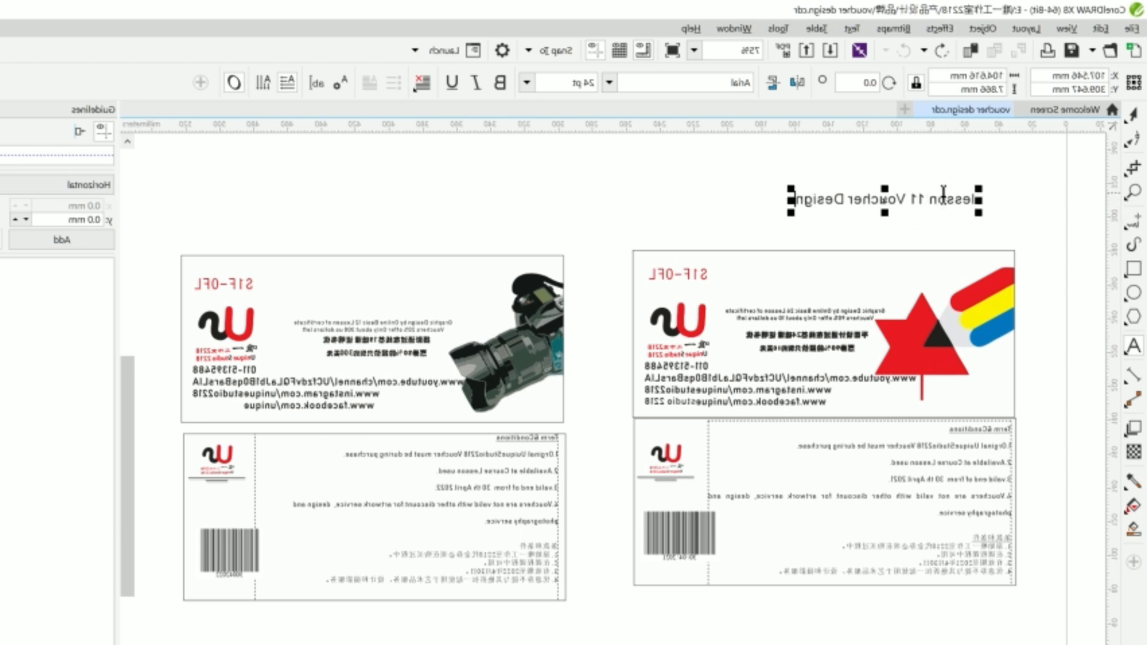
pyautogui.click(967, 201)
pyautogui.press('Delete')
pyautogui.write('L')
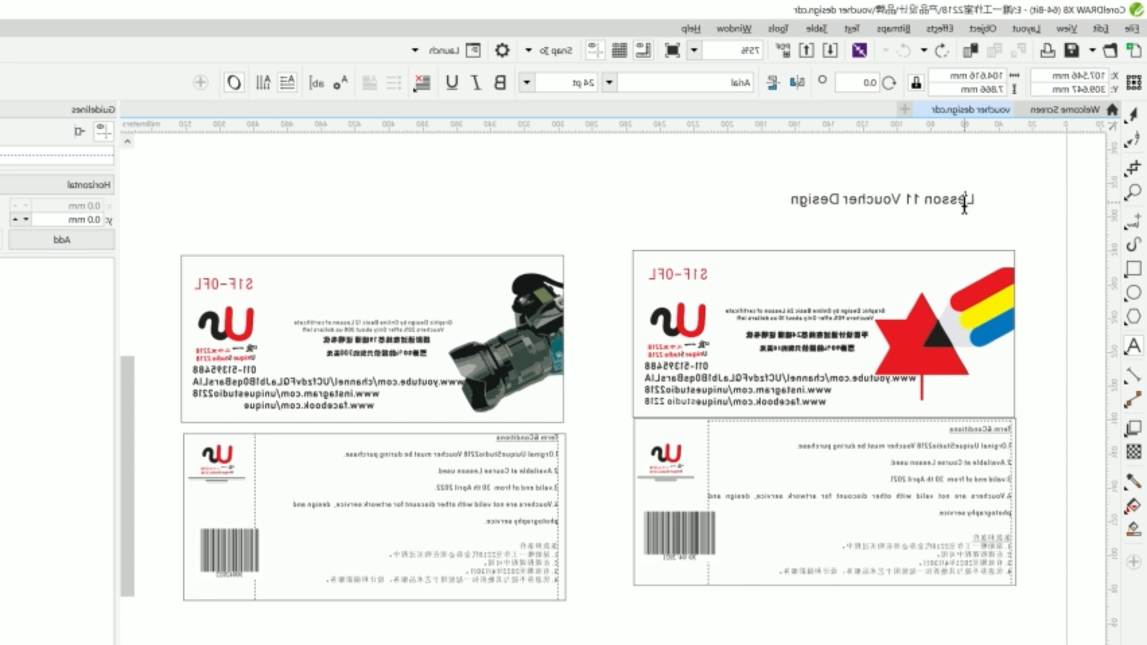
pyautogui.click(1133, 114)
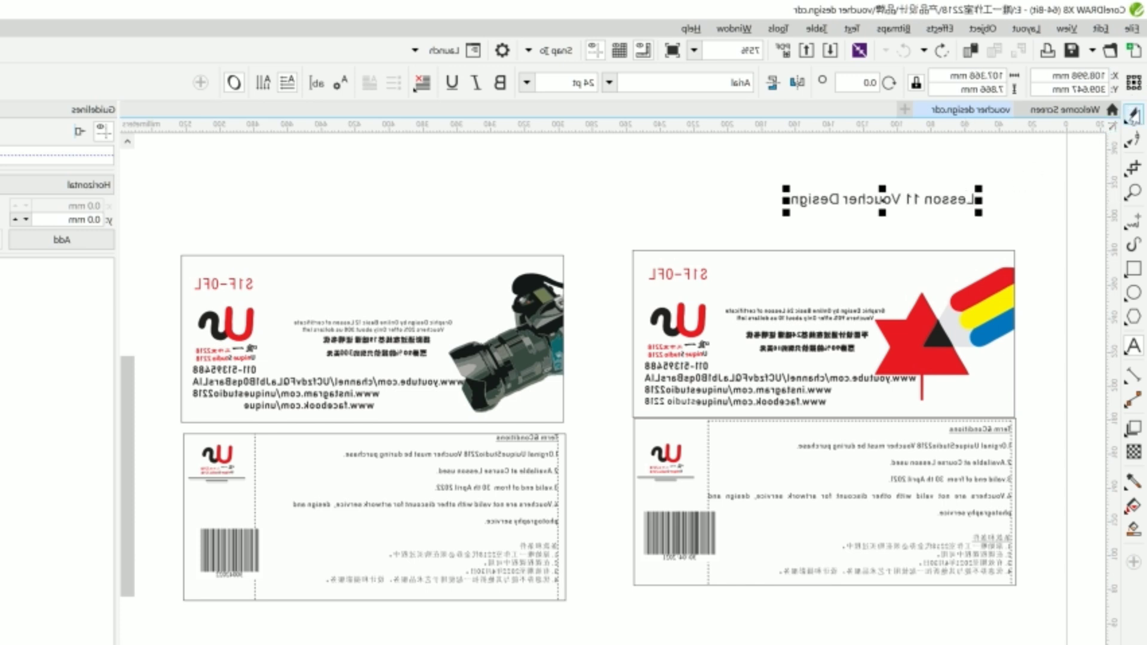
# Set the title to 72 pt and centre it above the two vouchers at about X 286 mm, Y 309 mm.
pyautogui.click(522, 85)
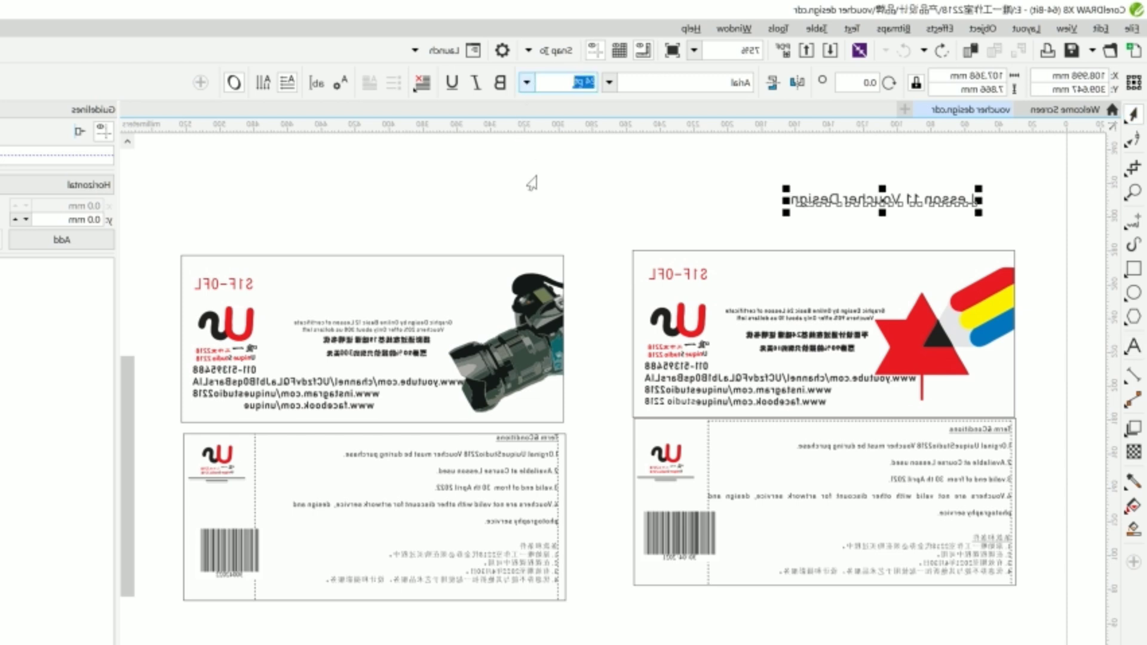
pyautogui.click(526, 83)
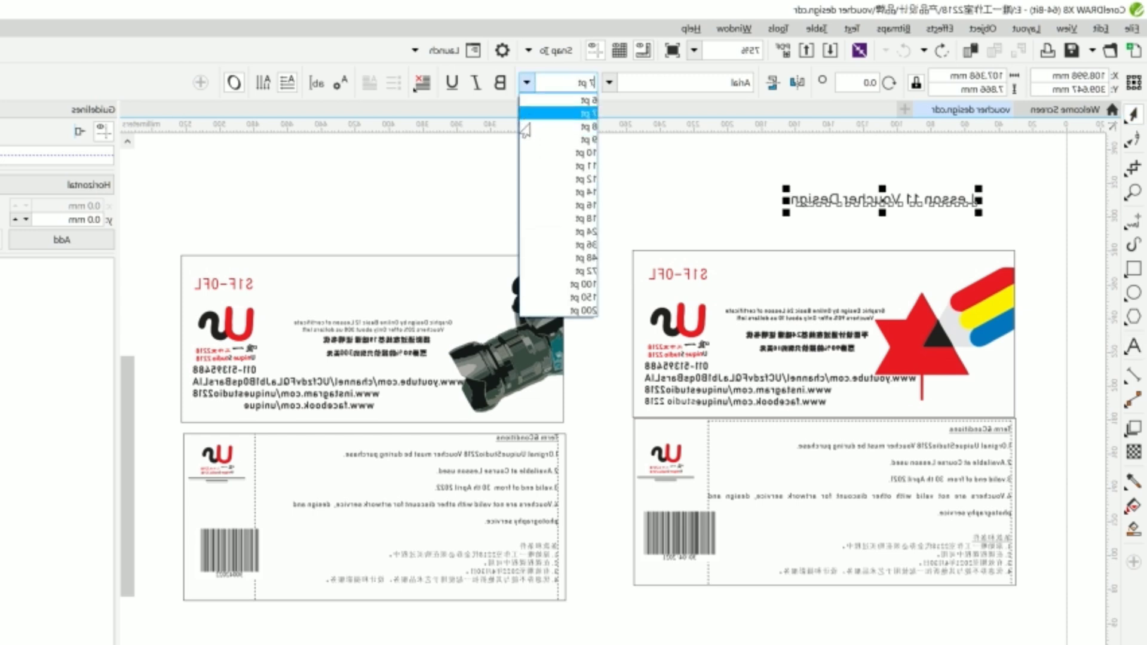
pyautogui.click(558, 271)
pyautogui.moveTo(692, 194); pyautogui.dragTo(568, 217)
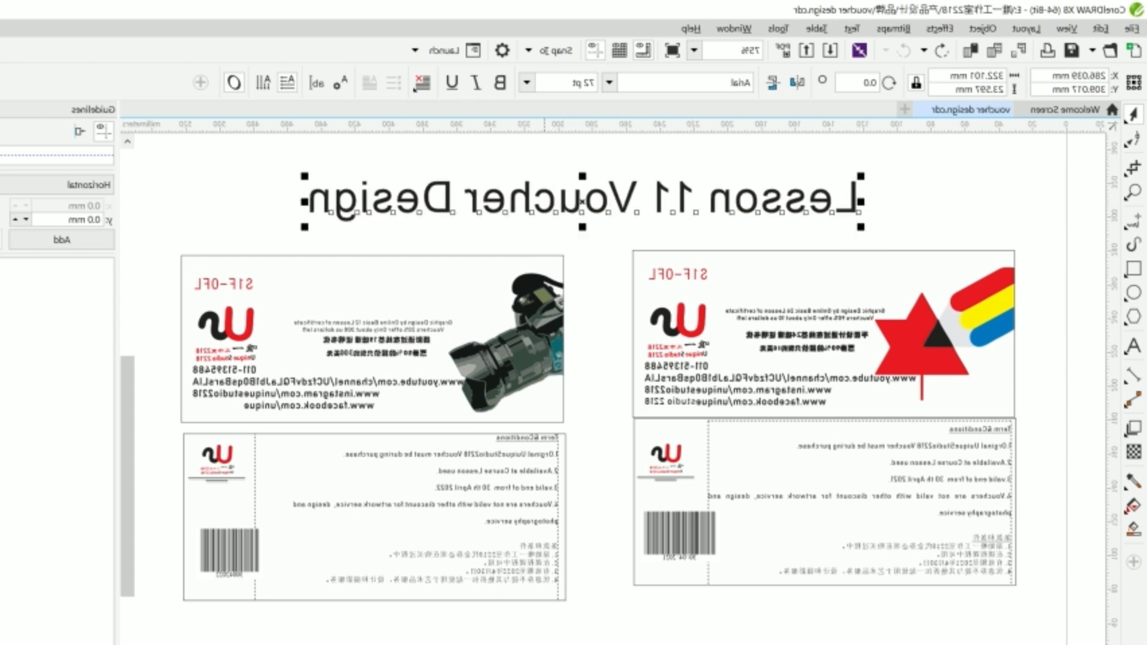
# Move the offer text, the pencil and star artwork, and the logo off the graphic design voucher's front into the space above it.
pyautogui.hotkey('alt', 'Tab')
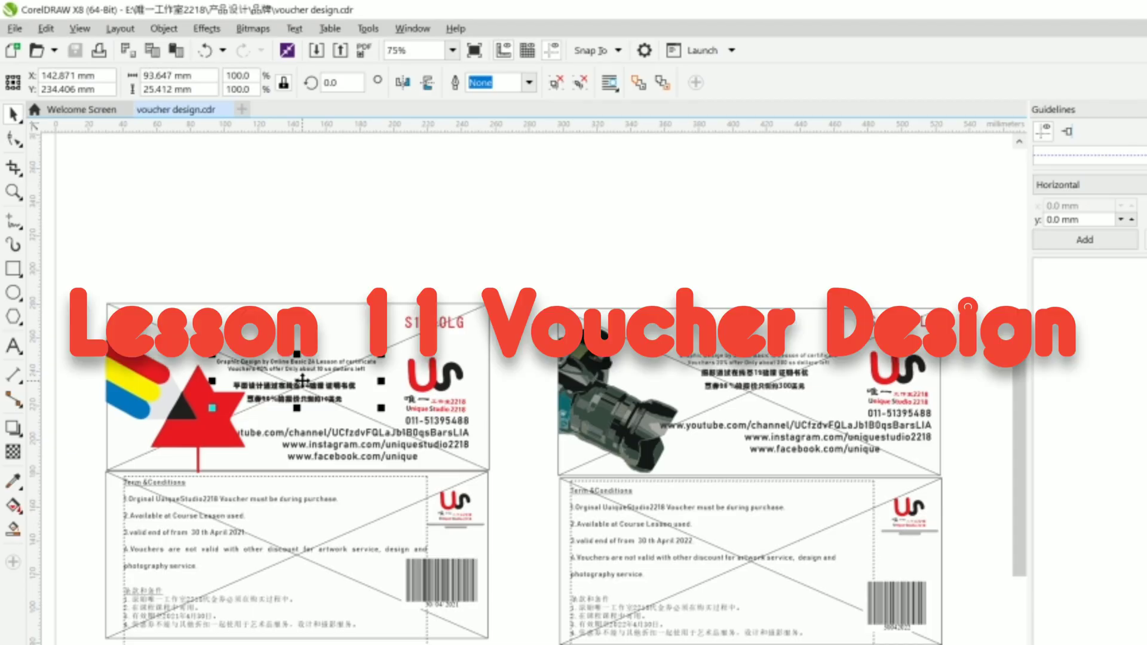
pyautogui.scroll(-5, 412, 418)
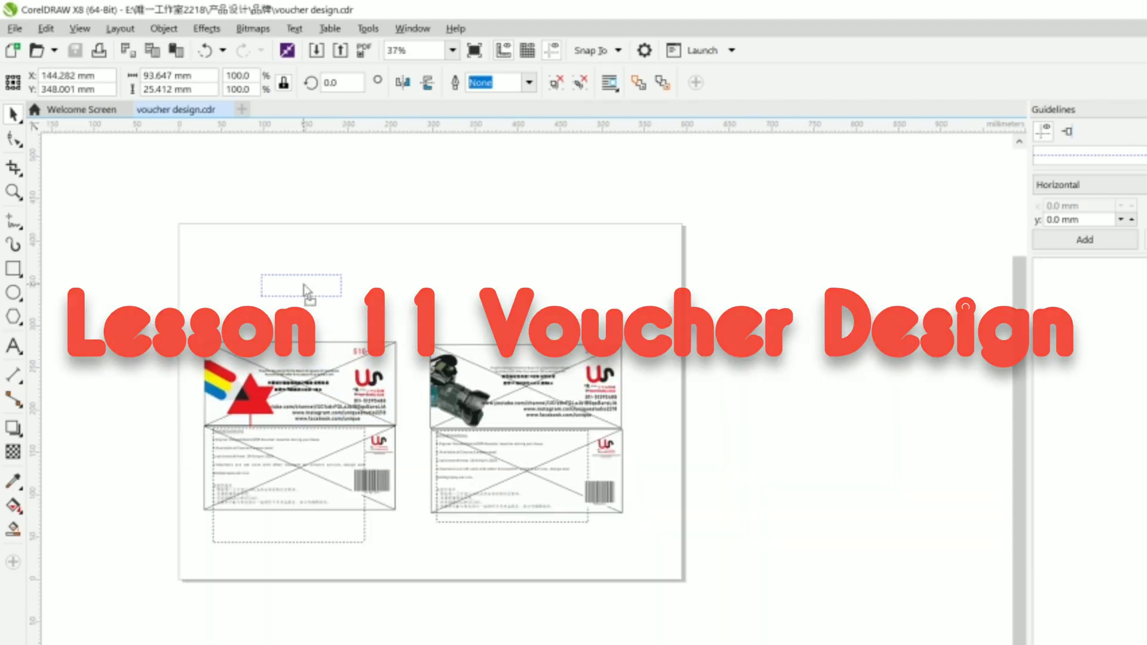
pyautogui.click(258, 397)
pyautogui.moveTo(259, 398); pyautogui.dragTo(223, 294)
pyautogui.moveTo(371, 381); pyautogui.dragTo(453, 278)
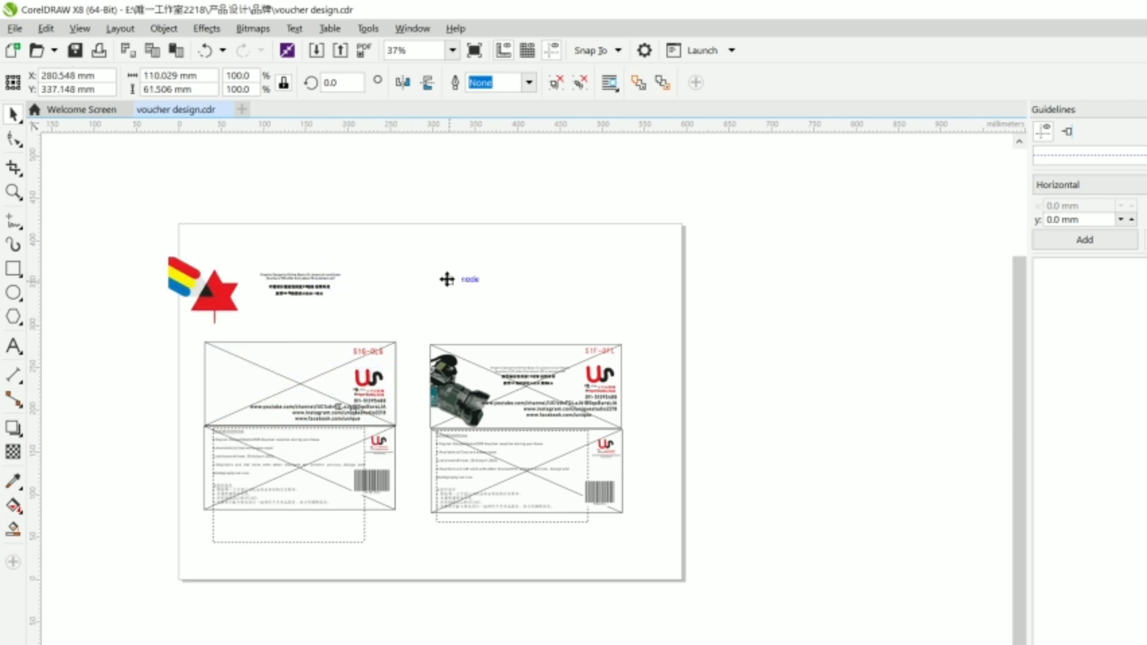
pyautogui.click(371, 402)
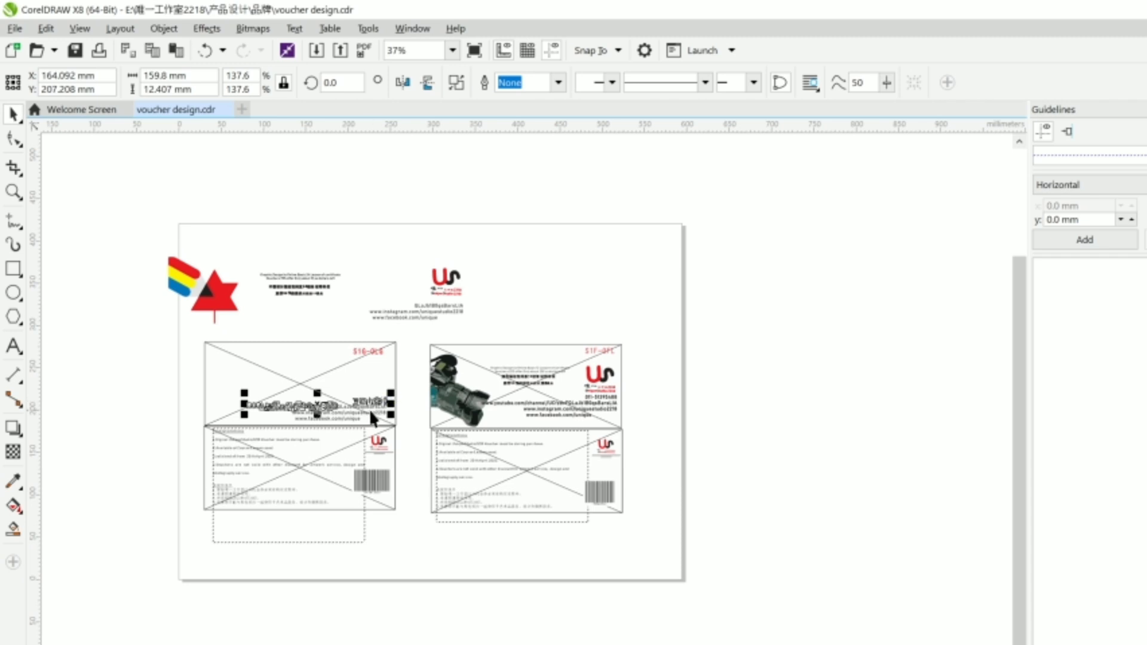
pyautogui.click(417, 384)
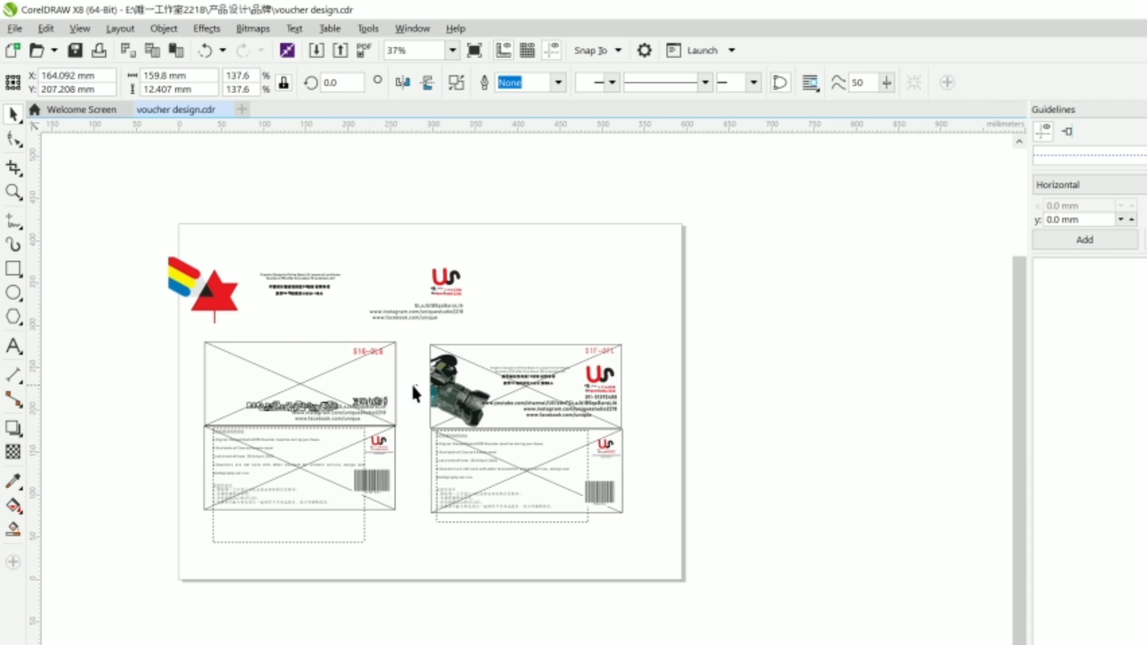
pyautogui.click(248, 439)
pyautogui.scroll(2, 291, 424)
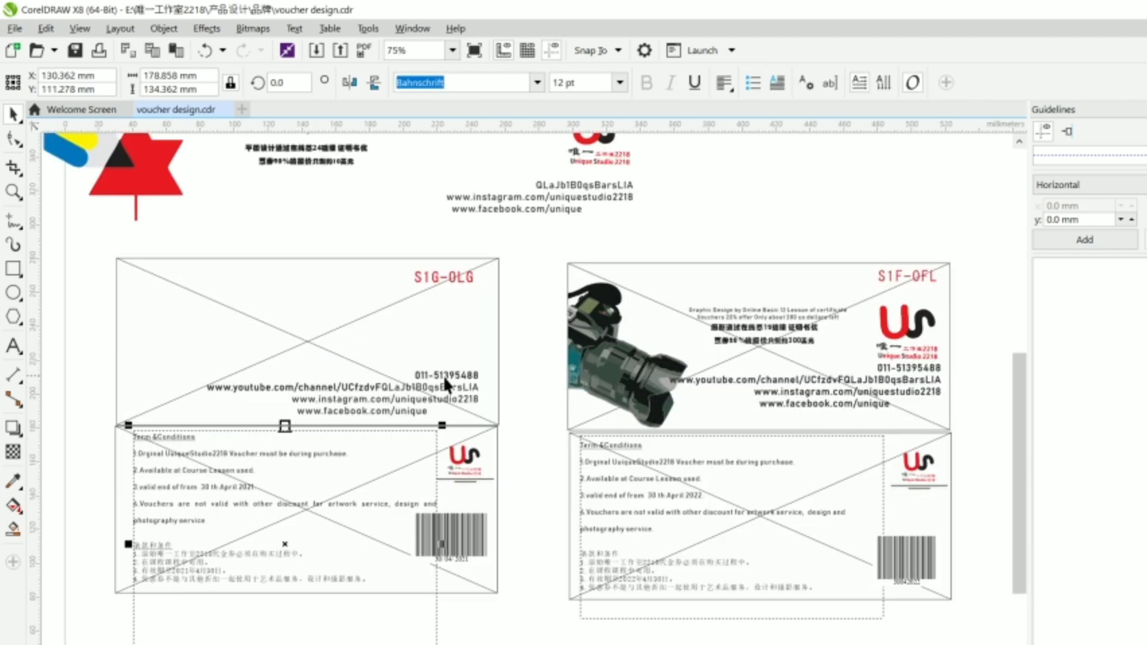
pyautogui.moveTo(532, 348); pyautogui.dragTo(203, 428)
pyautogui.press('F8')
pyautogui.click(203, 429)
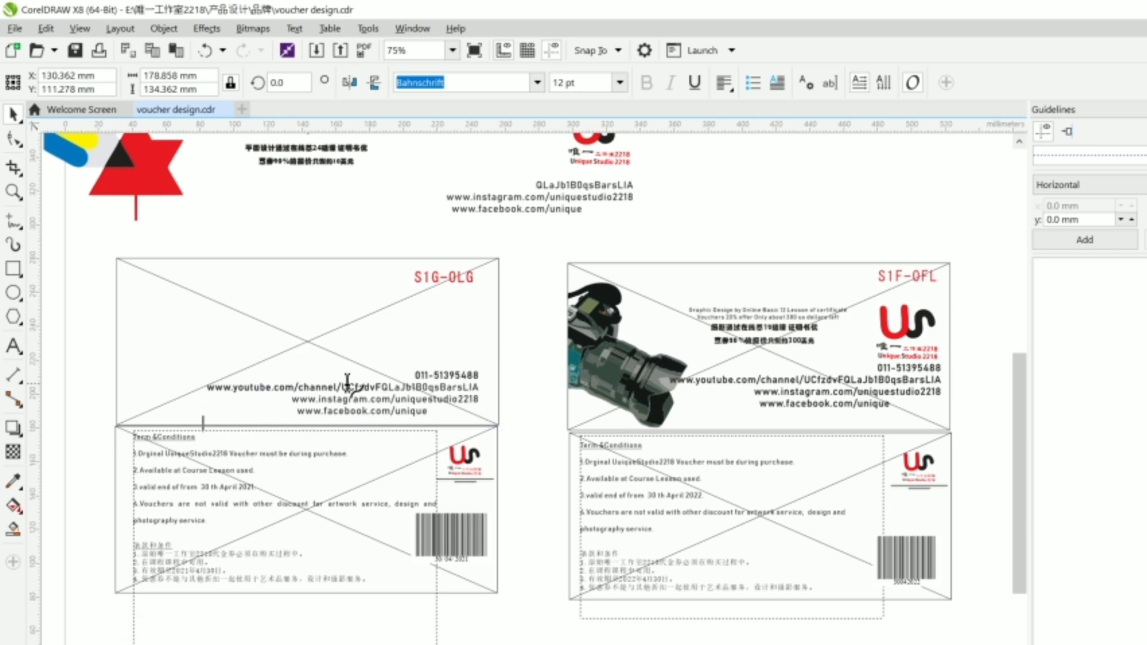
pyautogui.click(13, 113)
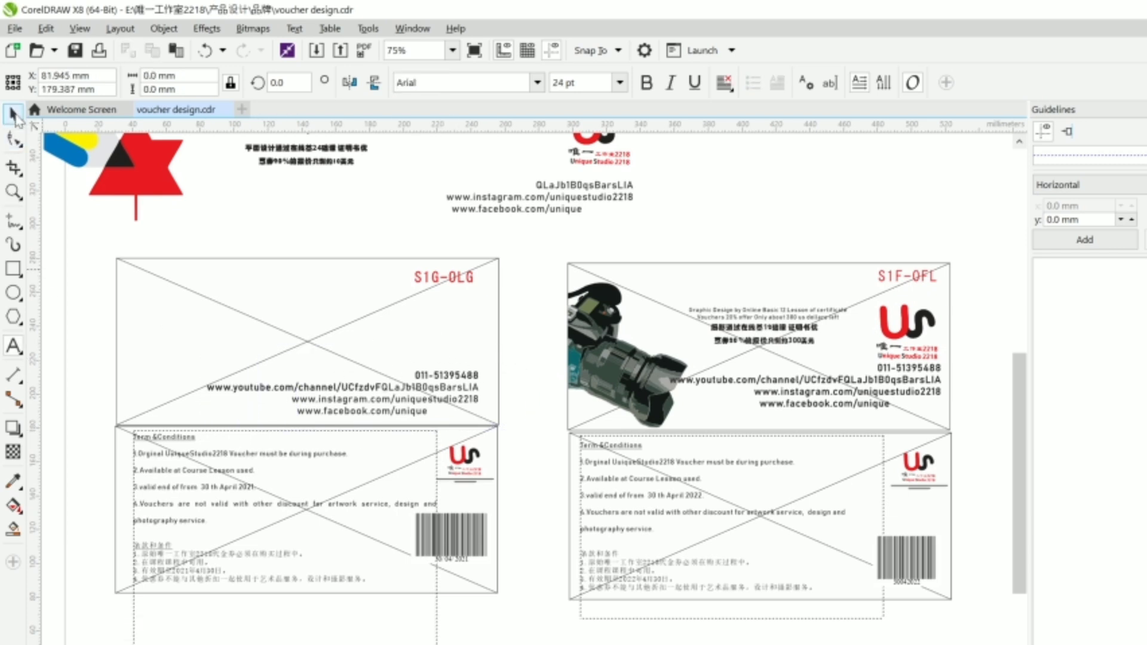
pyautogui.click(198, 441)
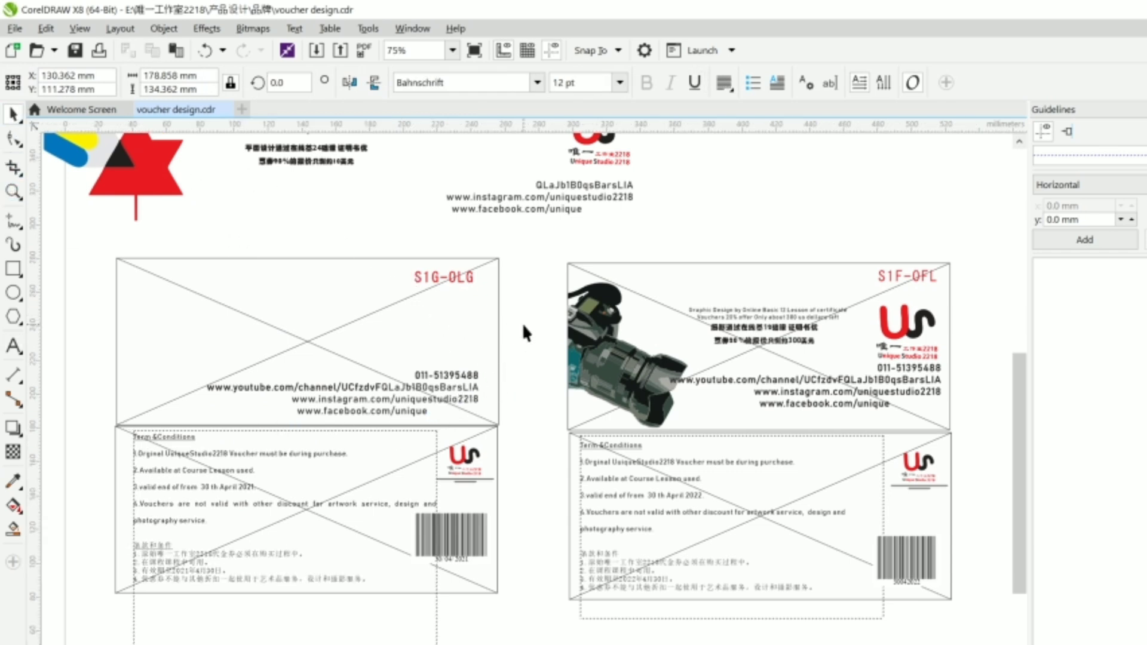
pyautogui.moveTo(524, 325); pyautogui.dragTo(174, 427)
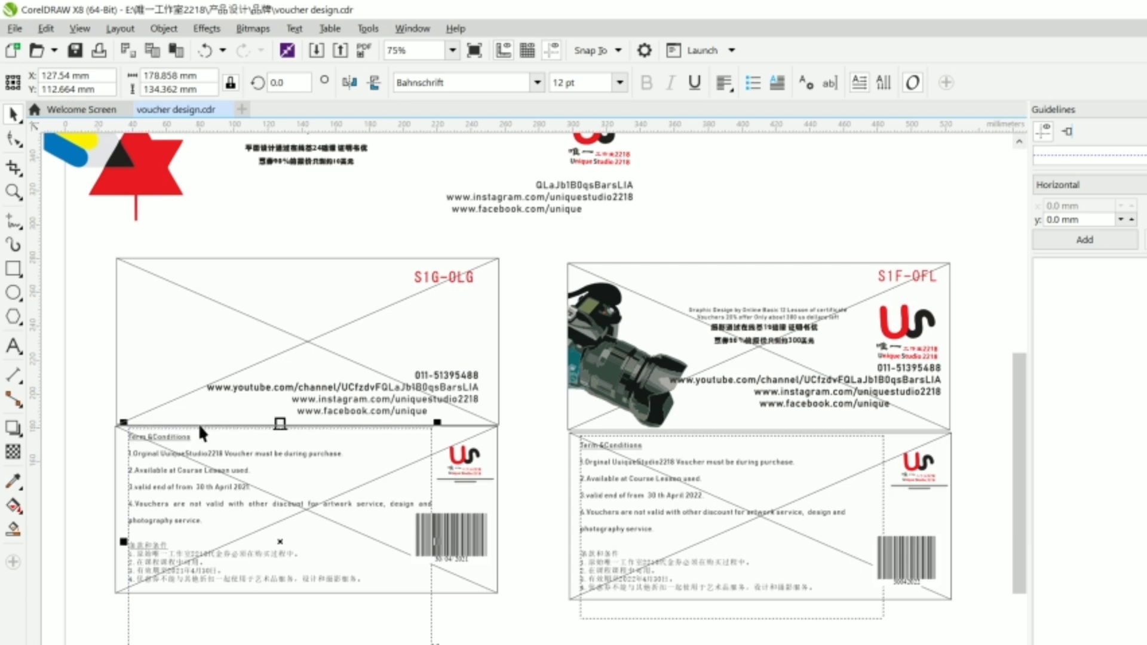
pyautogui.moveTo(449, 382); pyautogui.dragTo(223, 422)
pyautogui.hotkey('ctrl', 'z')
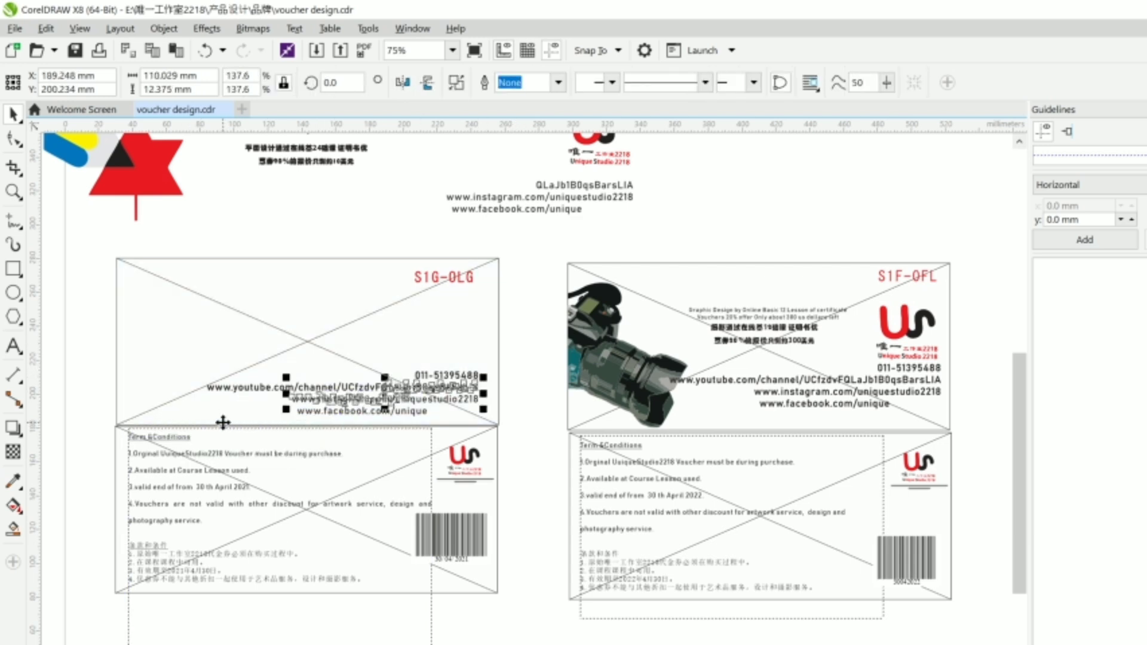
# Group the contact lines on the graphic design voucher's front, and move the group and the red S1G-0LG code above the card.
pyautogui.scroll(2, 376, 400)
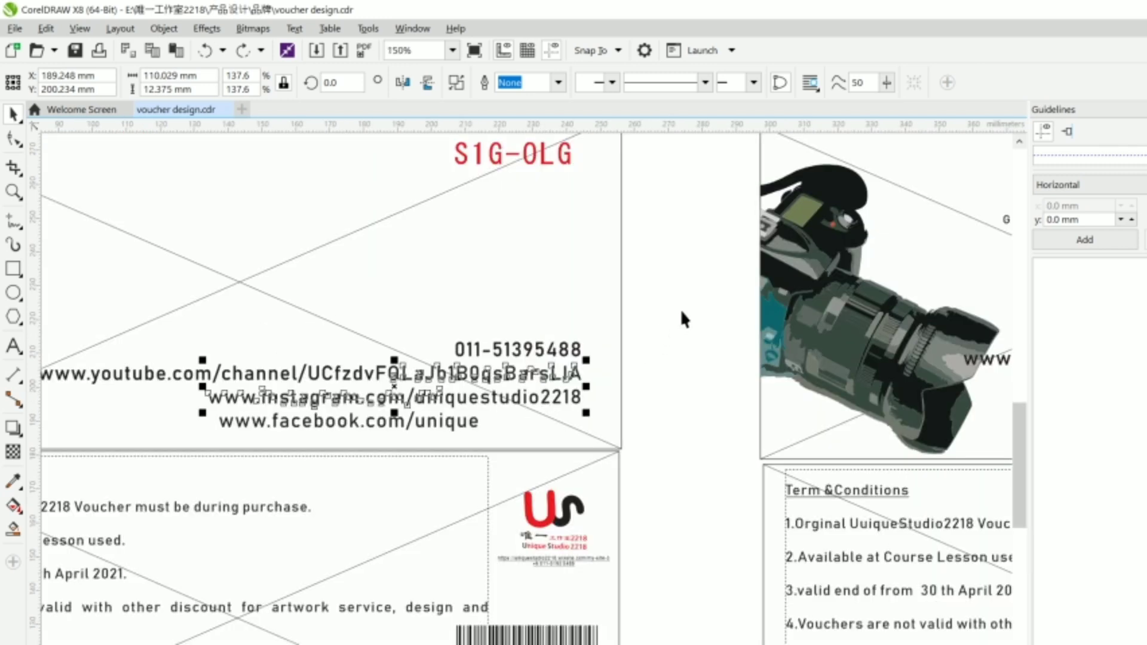
pyautogui.moveTo(443, 403); pyautogui.dragTo(102, 439)
pyautogui.scroll(-2, 600, 339)
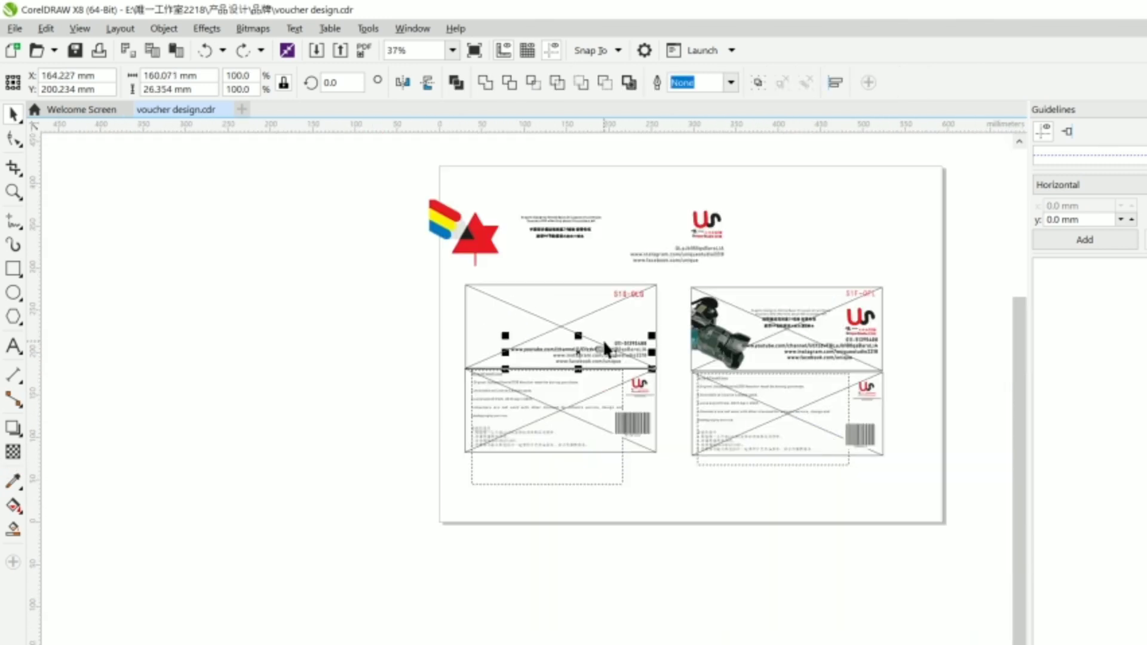
pyautogui.hotkey('ctrl', 'g')
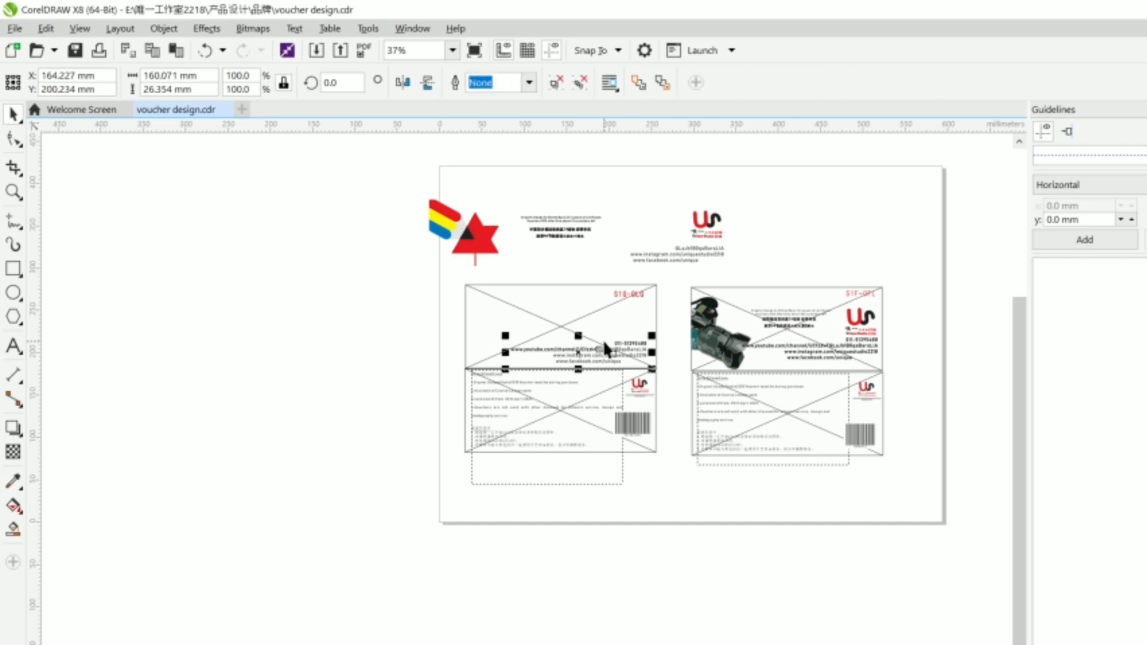
pyautogui.moveTo(599, 350); pyautogui.dragTo(673, 186)
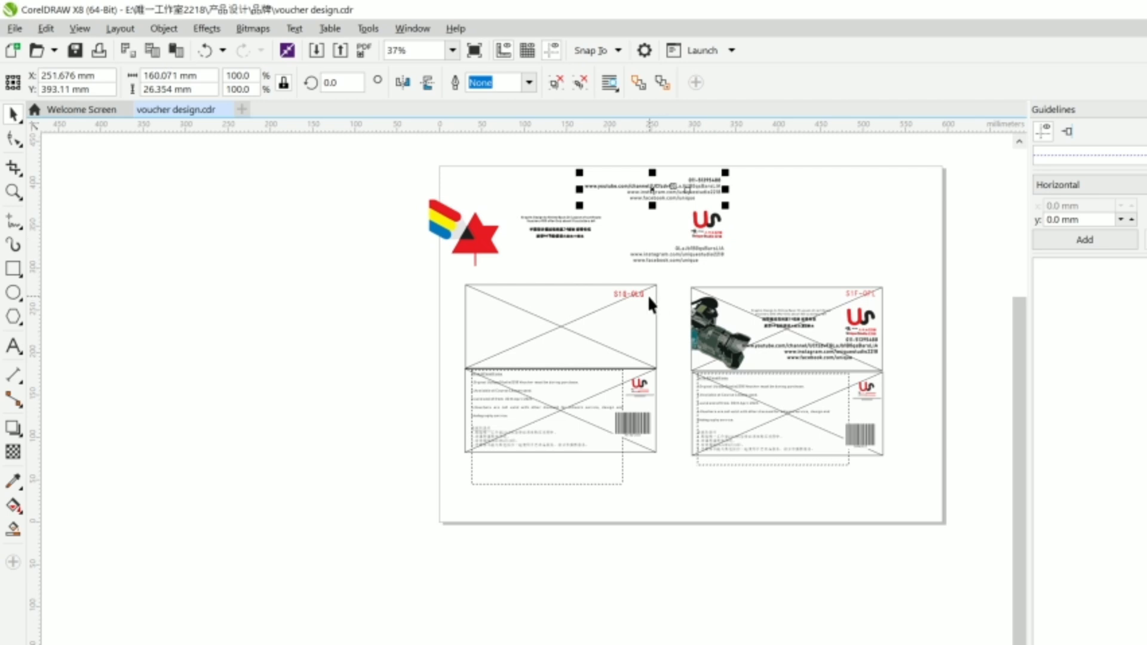
pyautogui.moveTo(645, 296); pyautogui.dragTo(619, 265)
# Group the logo and barcode from the graphic design voucher's back, and move the group and the terms text below the card.
pyautogui.click(664, 380)
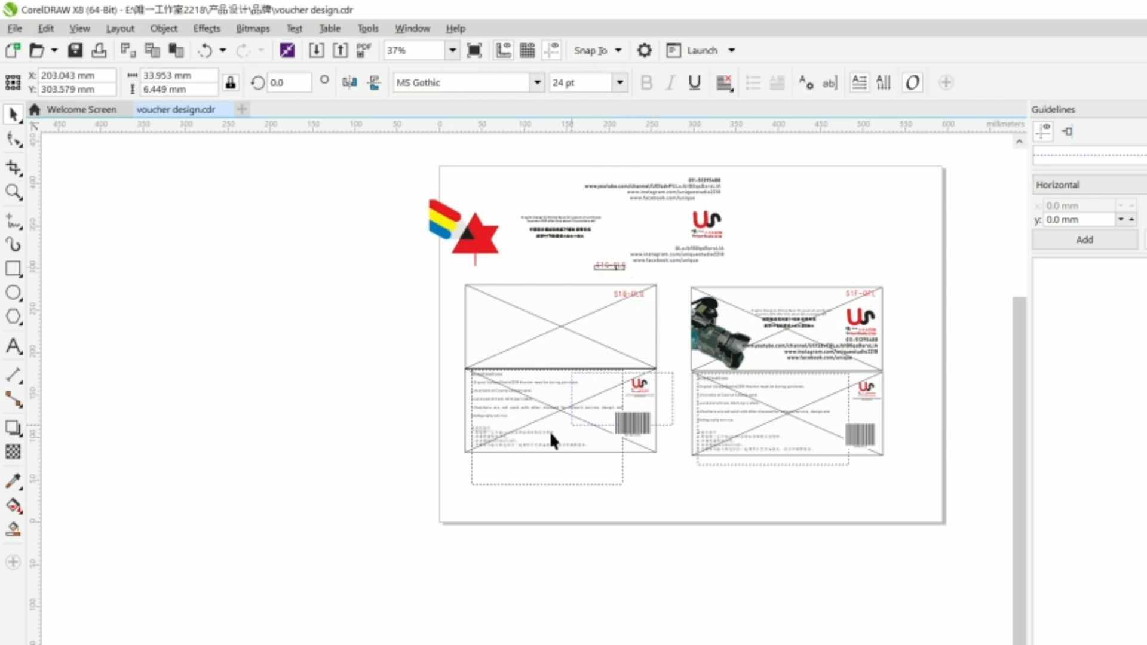
pyautogui.moveTo(551, 434); pyautogui.dragTo(447, 493)
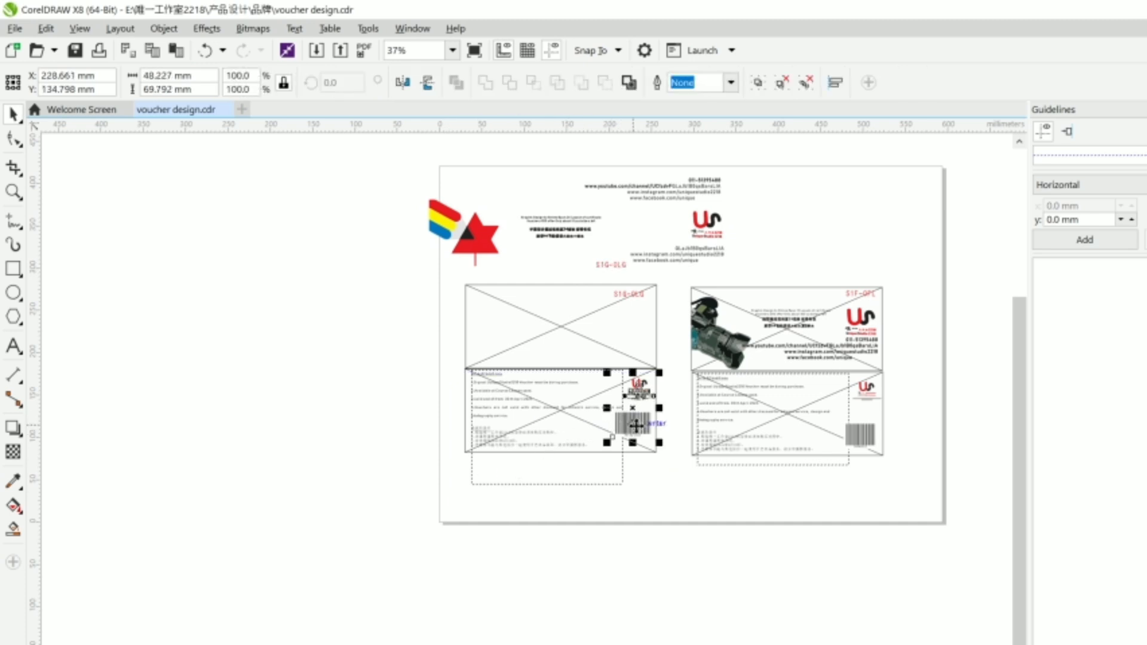
pyautogui.moveTo(637, 425); pyautogui.dragTo(682, 521)
pyautogui.hotkey('ctrl', 'g')
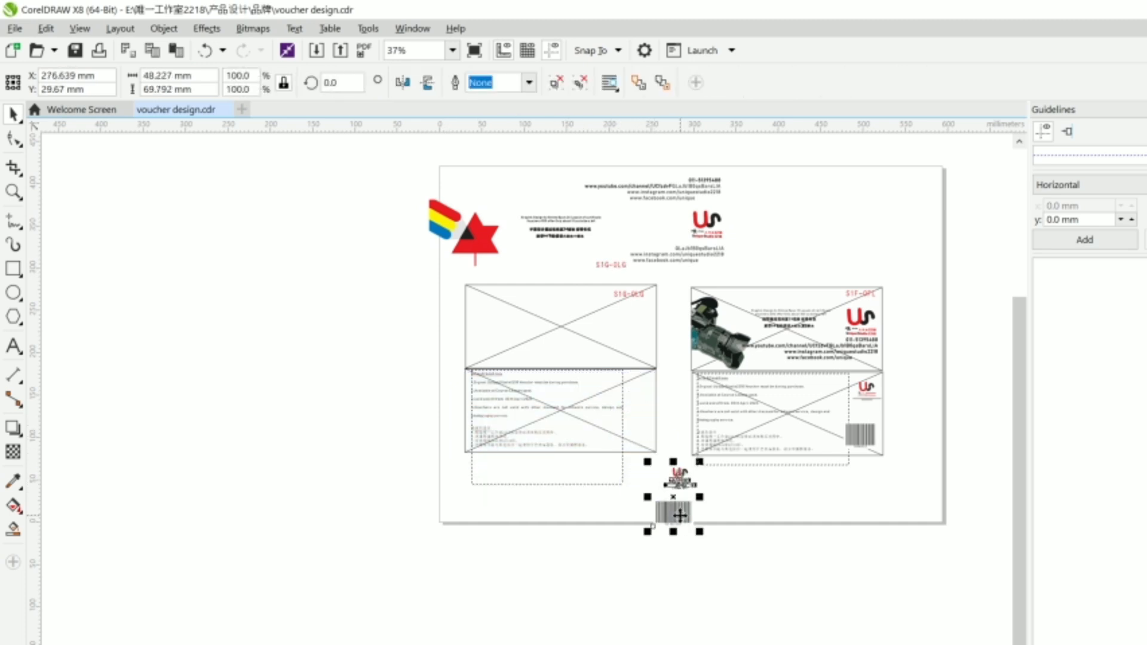
pyautogui.click(629, 426)
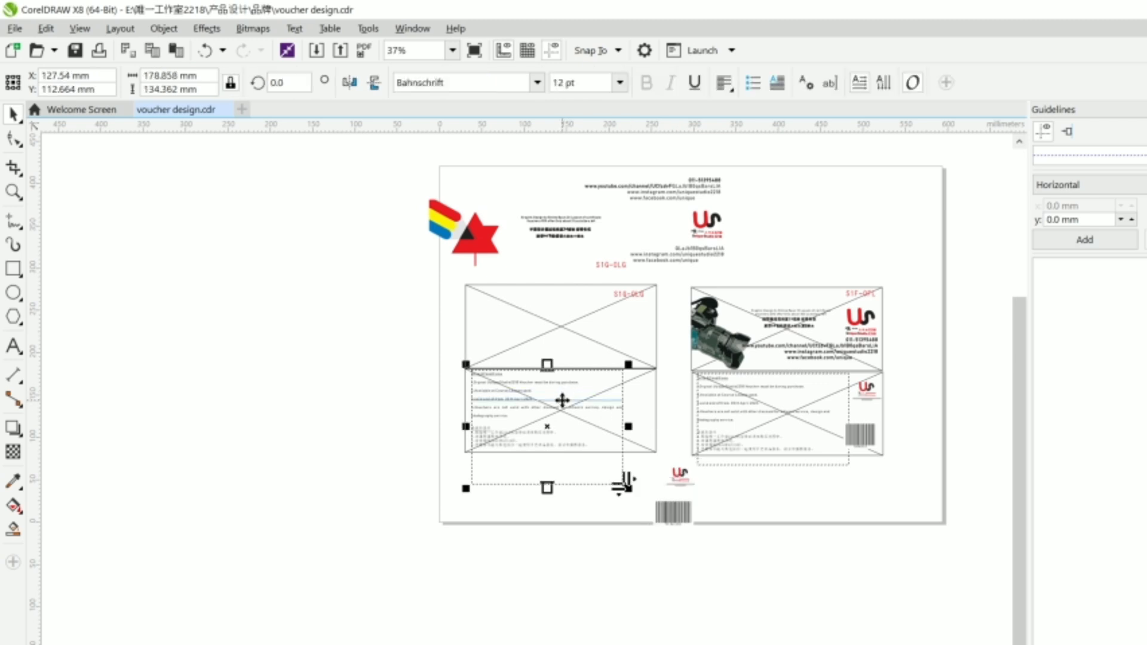
pyautogui.moveTo(561, 403); pyautogui.dragTo(558, 509)
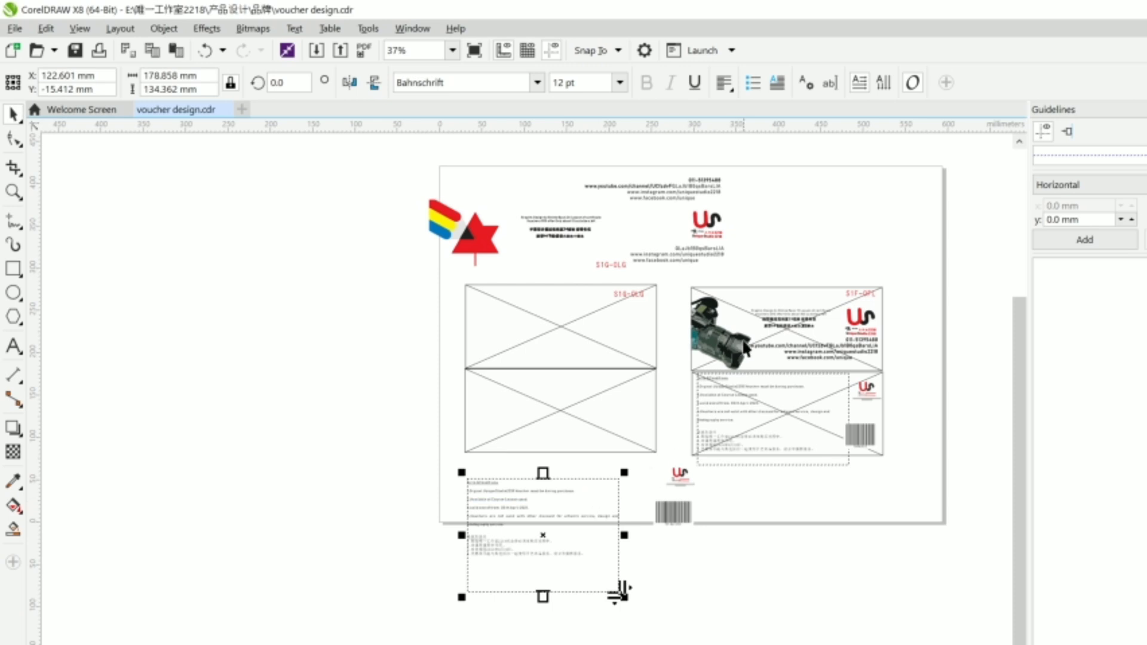
# Delete the duplicate S1G-0LG code left inside the graphic design voucher's front frame.
pyautogui.click(645, 292)
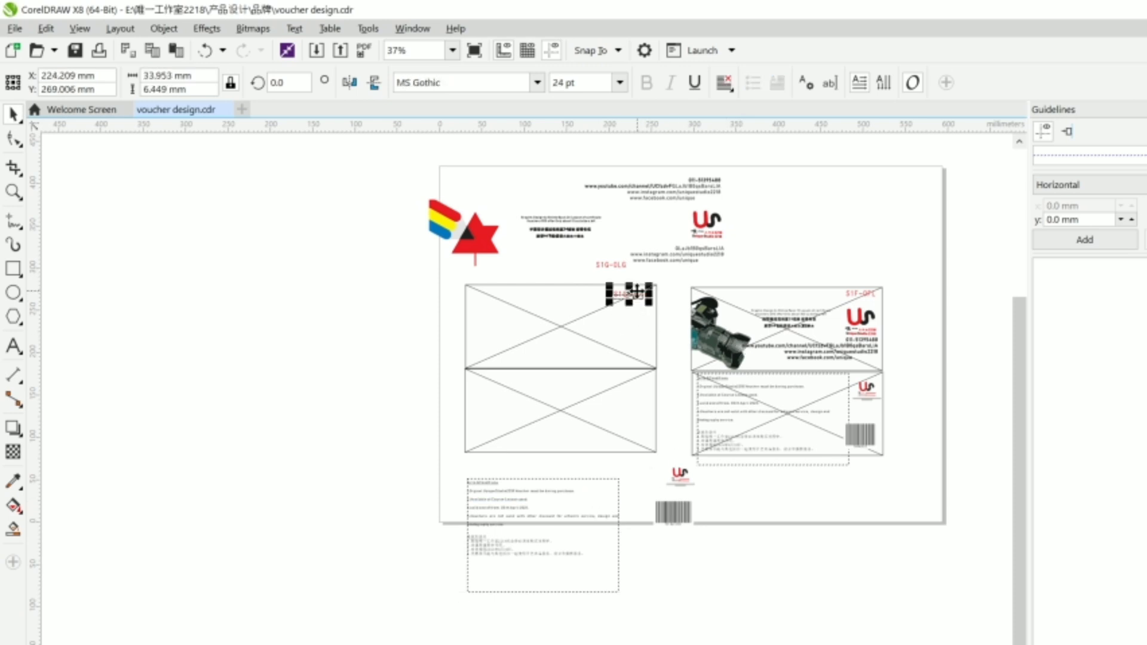
pyautogui.scroll(4, 637, 291)
pyautogui.press('Escape')
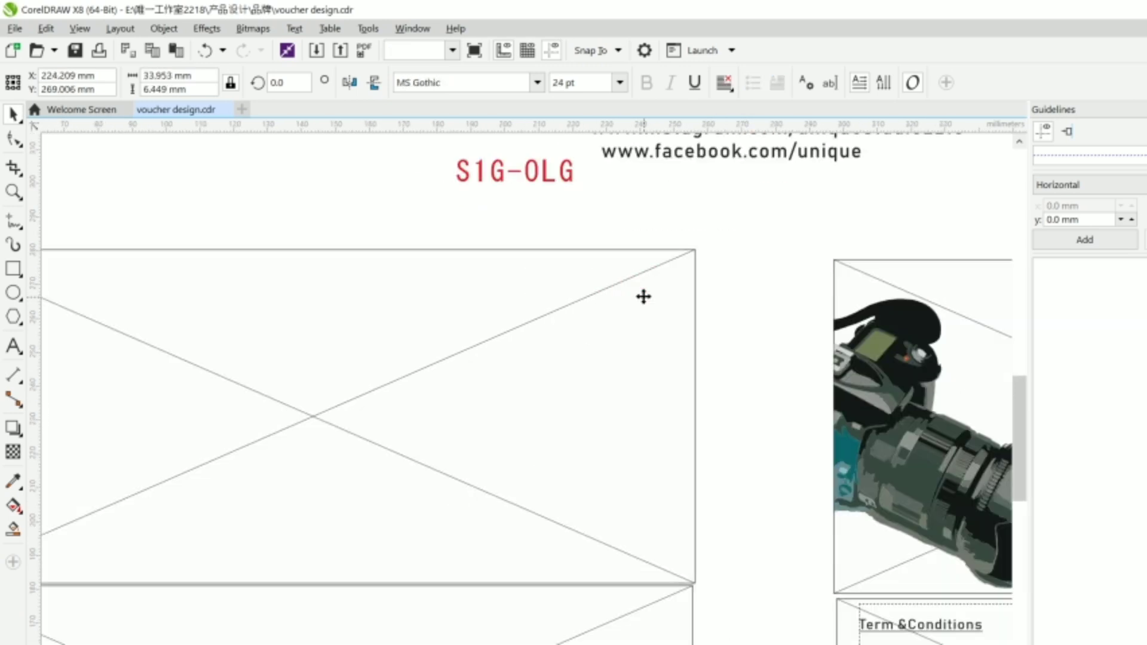
# Move the camera image off the photography voucher's front, and group its offer text lines and move them into the space above the card.
pyautogui.scroll(-4, 657, 382)
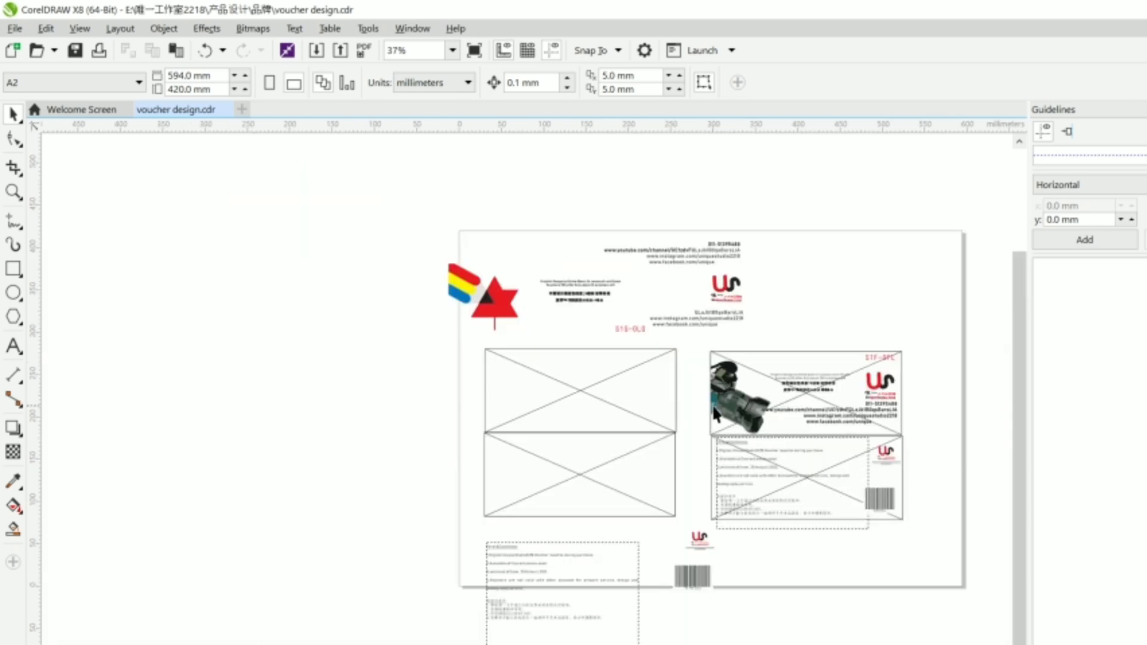
pyautogui.click(730, 406)
pyautogui.moveTo(840, 302); pyautogui.dragTo(874, 285)
pyautogui.click(811, 382)
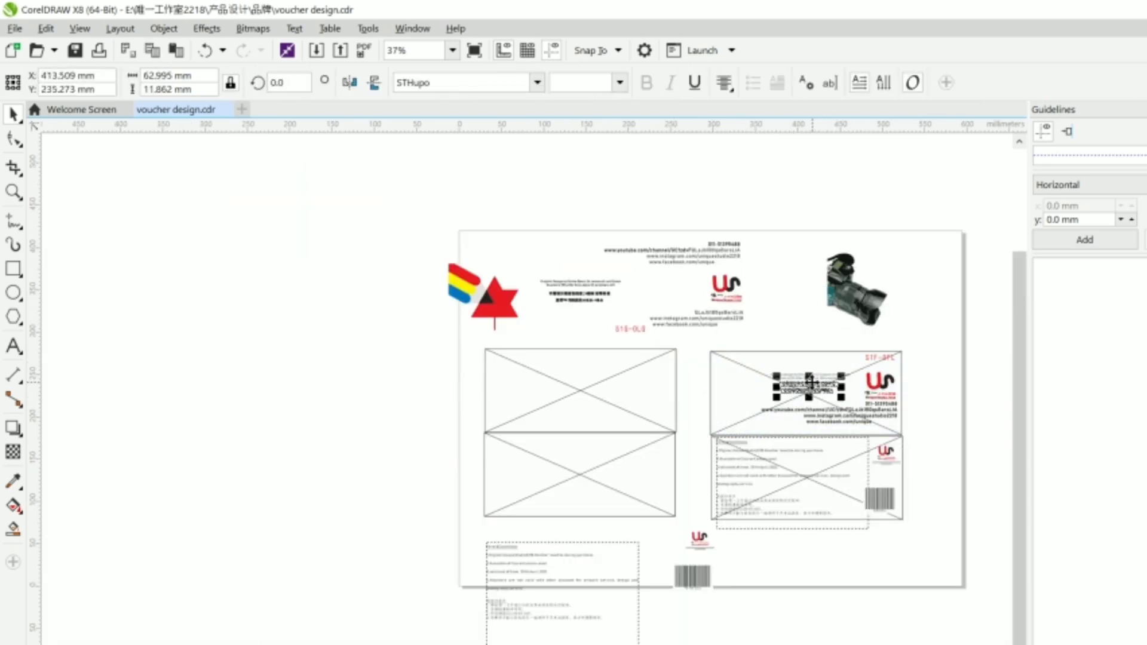
pyautogui.moveTo(858, 335); pyautogui.dragTo(765, 399)
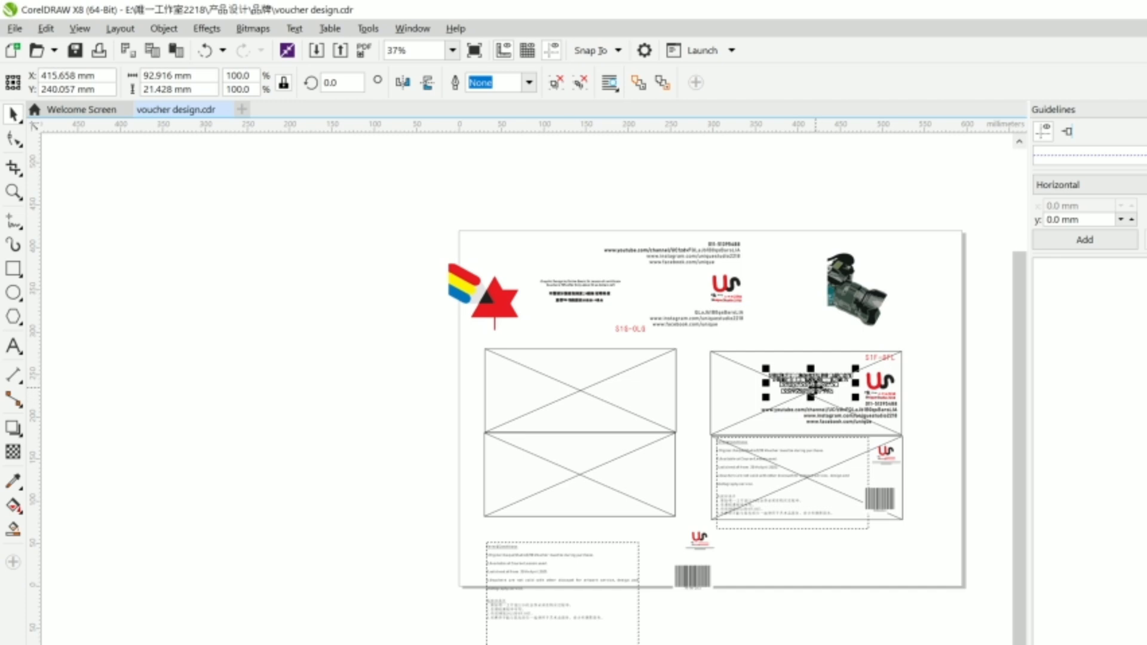
pyautogui.moveTo(815, 385); pyautogui.dragTo(809, 332)
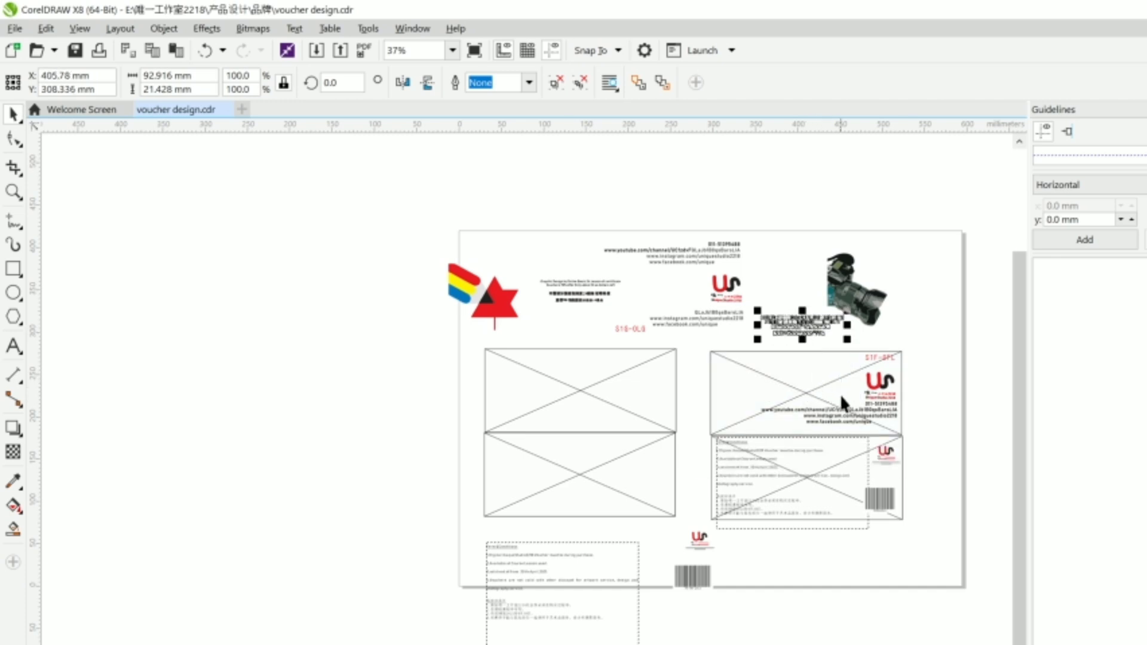
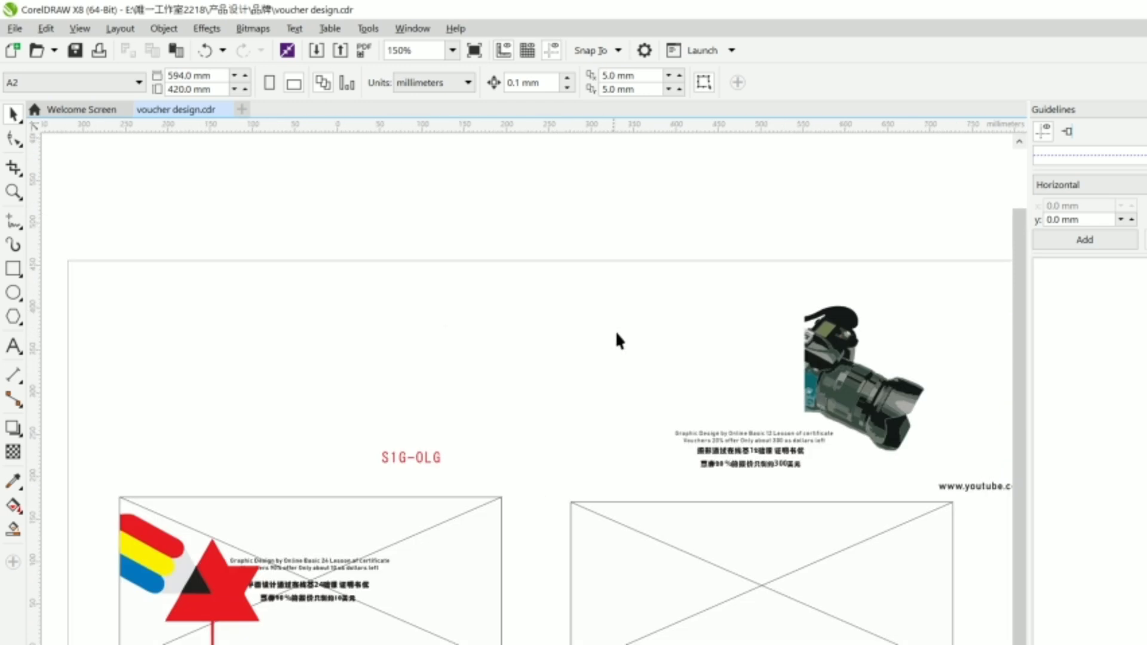
# Align a copy of the grouped S1F-0FL code, logo and contact lines to the right and bottom edges of the graphic design voucher's front frame.
pyautogui.scroll(-4, 809, 426)
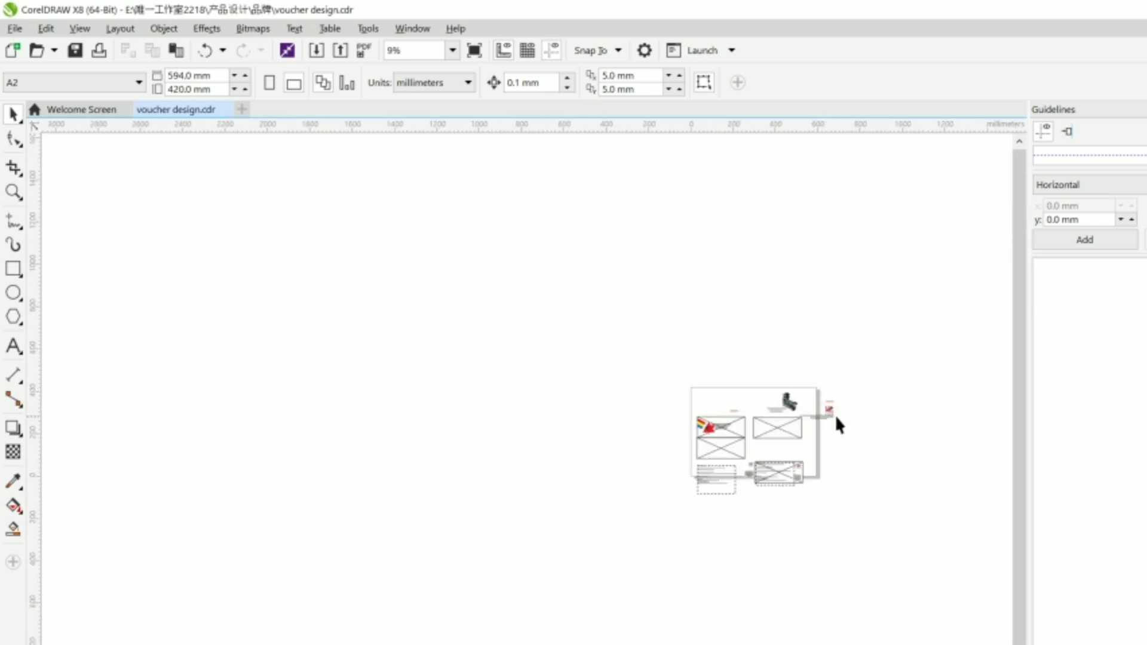
pyautogui.click(833, 414)
pyautogui.scroll(3, 832, 414)
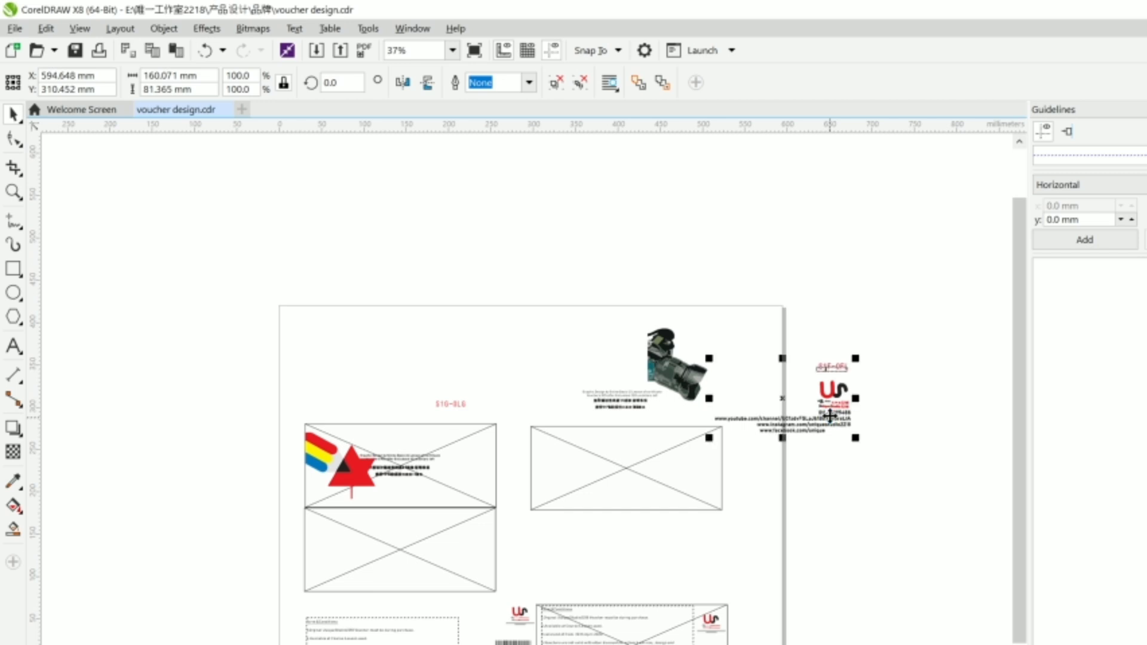
pyautogui.keyDown('shift'); pyautogui.click(483, 501); pyautogui.keyUp('shift')
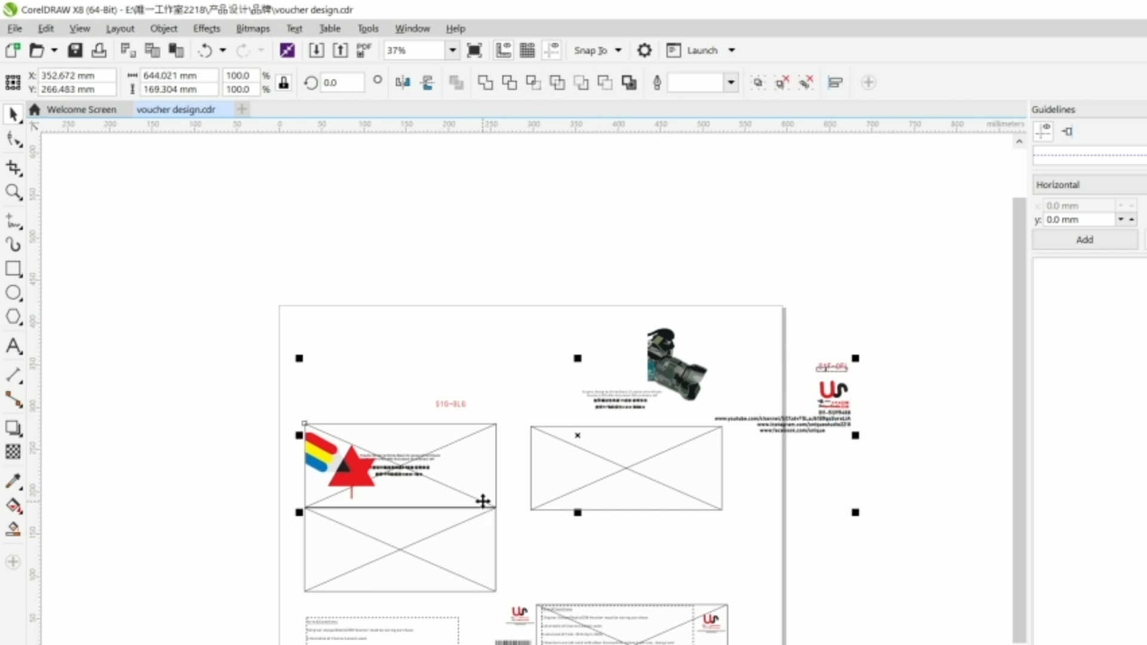
pyautogui.press('l')
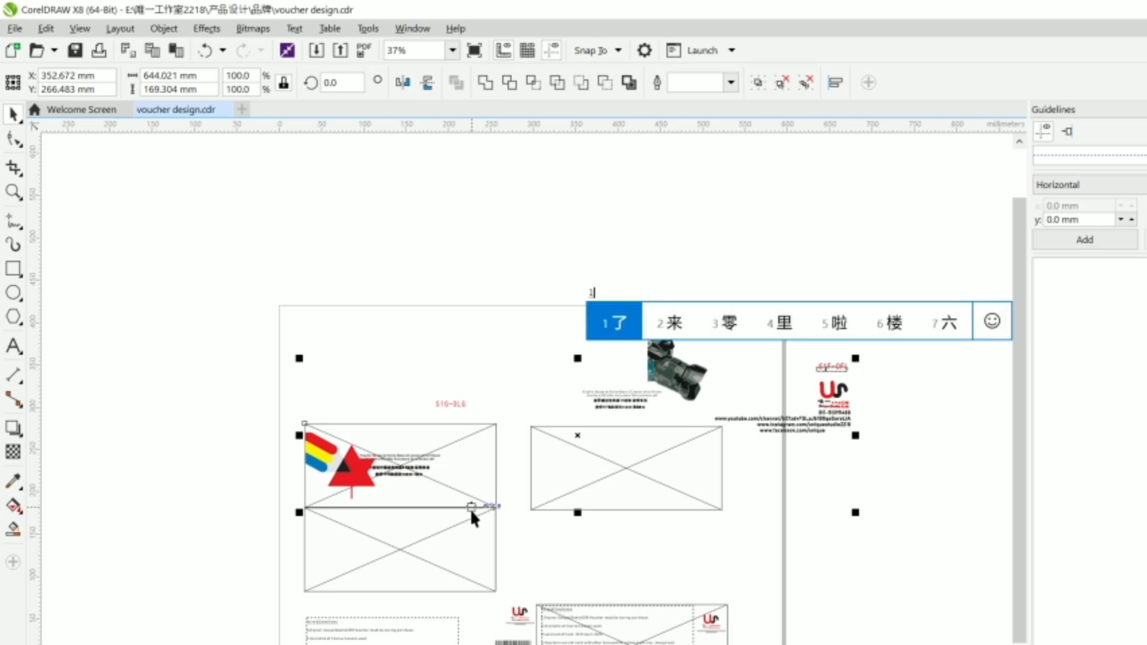
pyautogui.press('shift')
pyautogui.press('r')
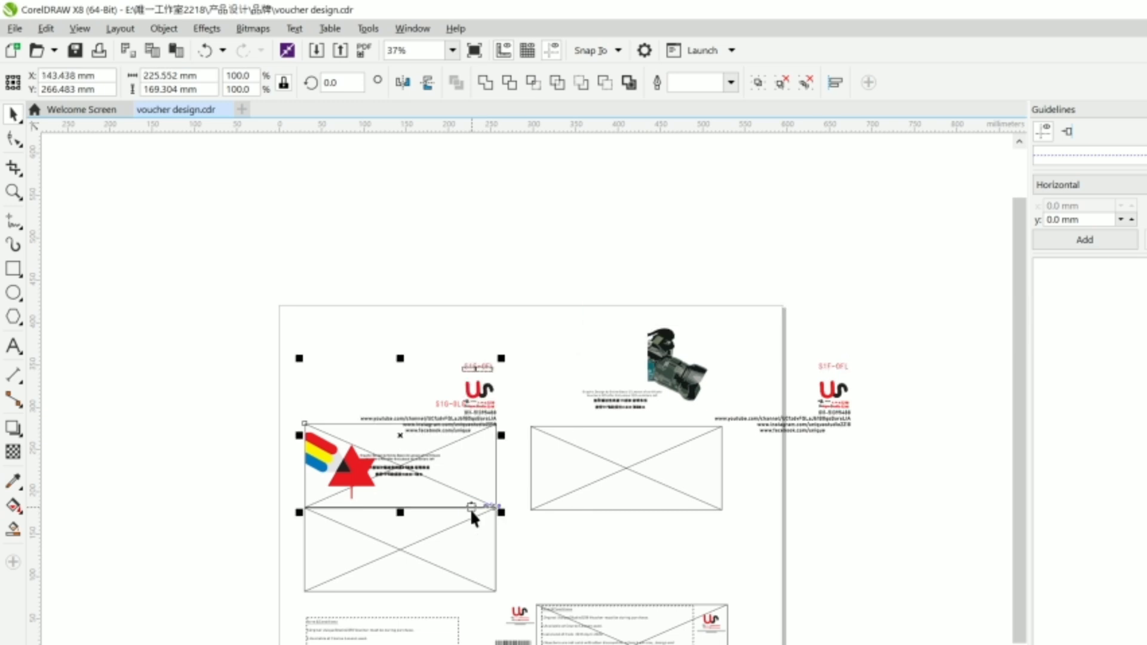
pyautogui.hotkey('ctrl', 'z')
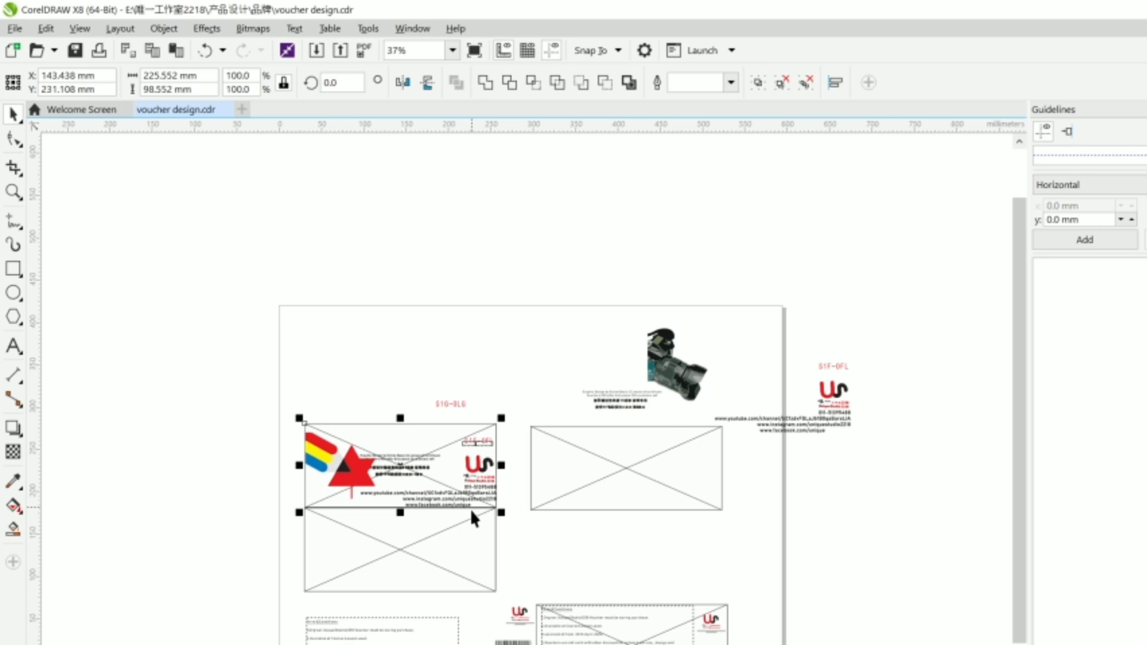
# Move the code, logo and contact group slightly inward from the right and bottom edges of the graphic design voucher's front frame.
pyautogui.scroll(2, 473, 512)
pyautogui.scroll(2, 471, 508)
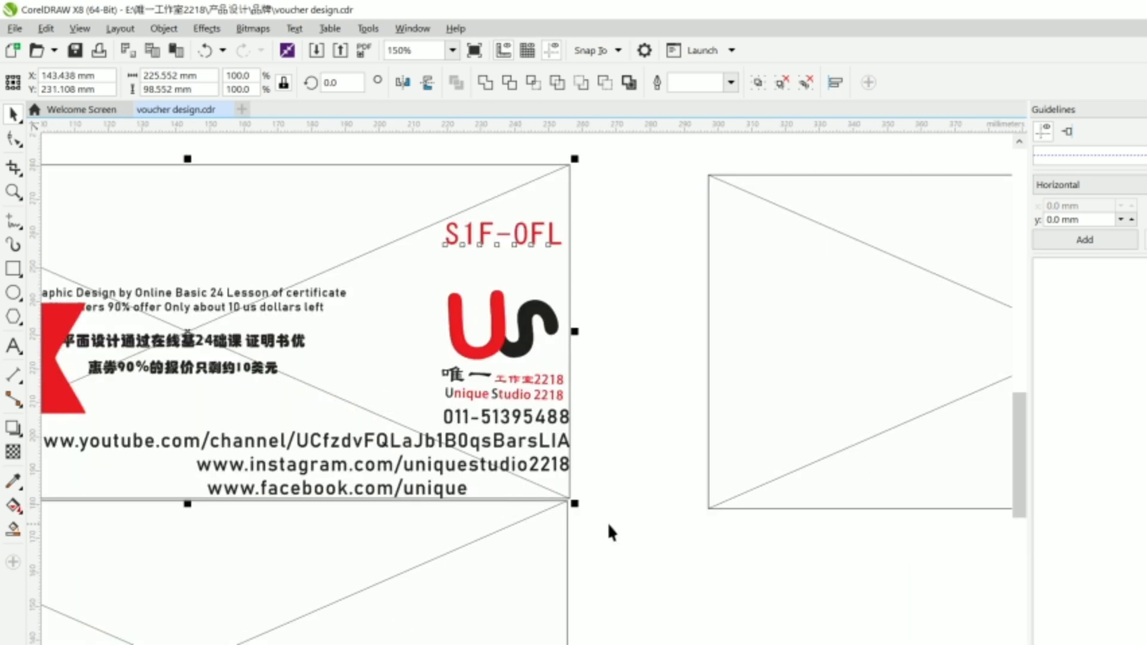
pyautogui.click(550, 462)
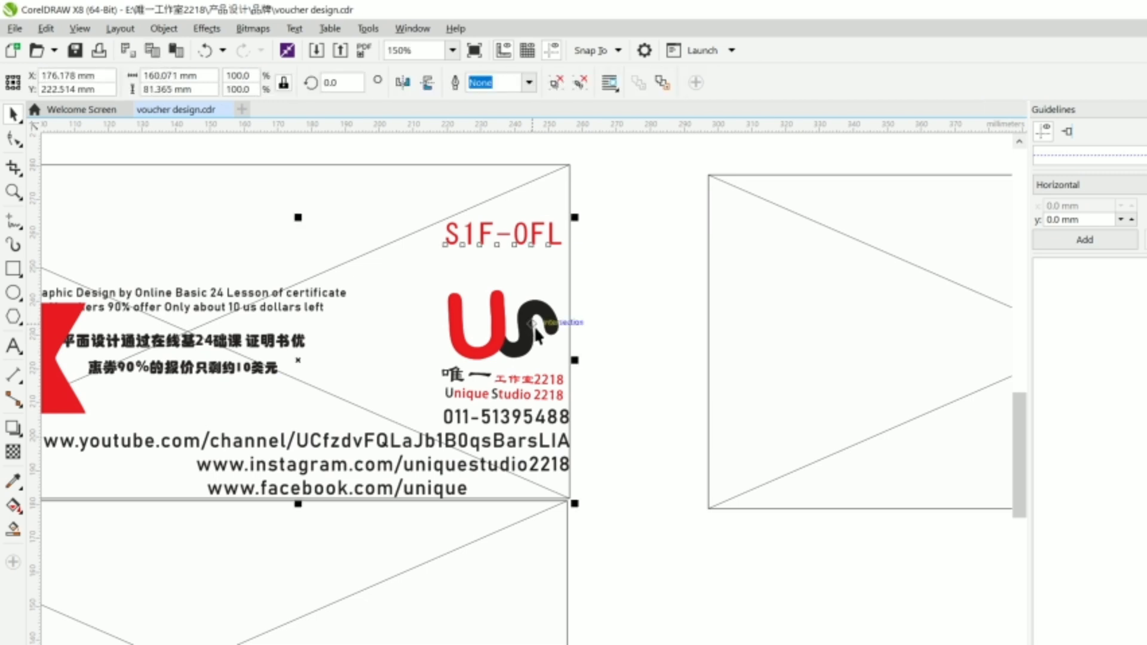
pyautogui.moveTo(534, 327); pyautogui.dragTo(536, 327)
pyautogui.press('Up')
pyautogui.press('Up')
pyautogui.press('Up')
pyautogui.press('Up')
pyautogui.press('Up')
pyautogui.press('Up')
pyautogui.press('Up')
pyautogui.press('Up')
pyautogui.press('Up')
pyautogui.press('Up')
pyautogui.press('Up')
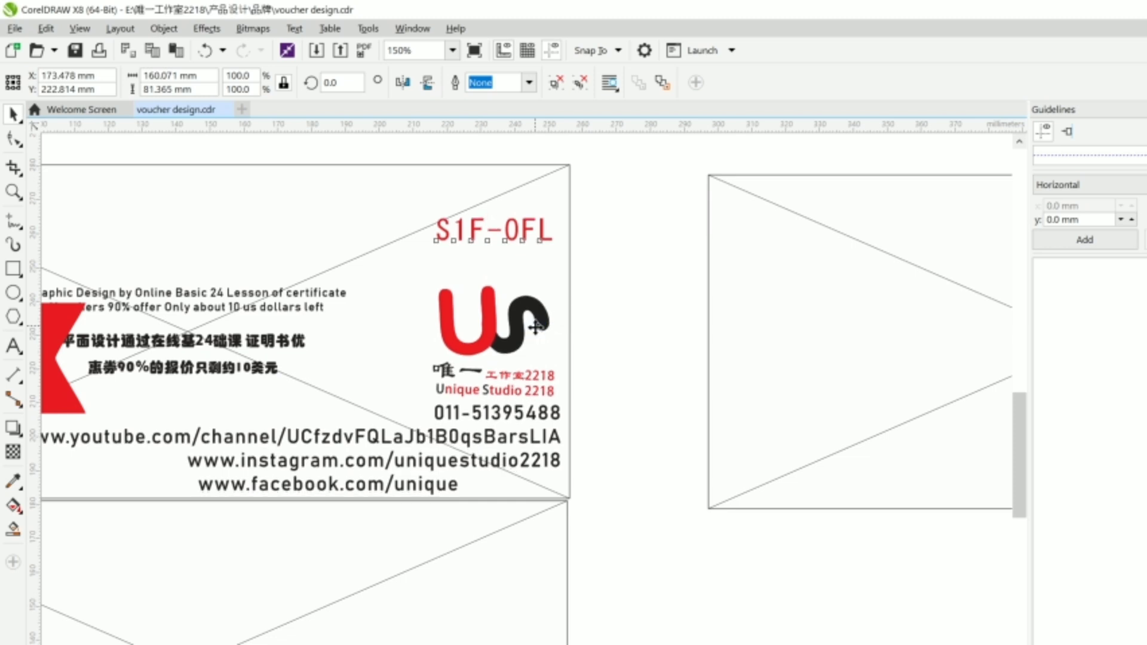
pyautogui.press('Up')
pyautogui.press('Up')
pyautogui.press('Up')
pyautogui.press('Up')
pyautogui.press('Up')
pyautogui.press('Up')
pyautogui.press('Up')
pyautogui.press('Up')
pyautogui.press('Up')
pyautogui.press('Up')
pyautogui.press('Up')
pyautogui.press('Up')
pyautogui.press('Up')
pyautogui.press('Up')
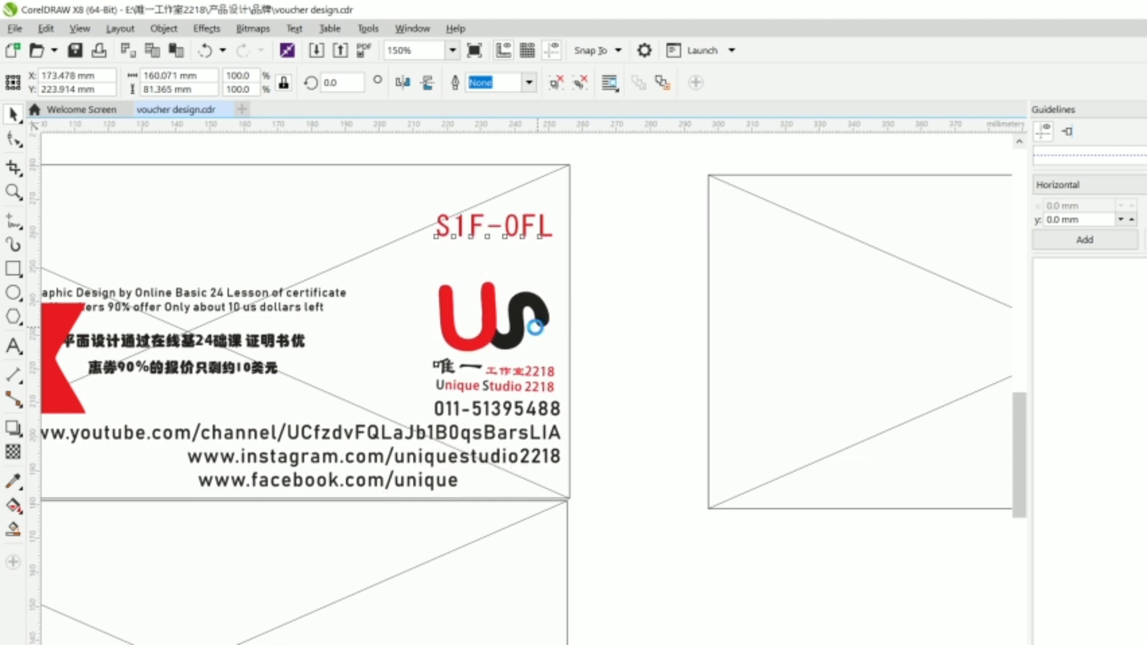
pyautogui.moveTo(536, 329); pyautogui.dragTo(515, 324)
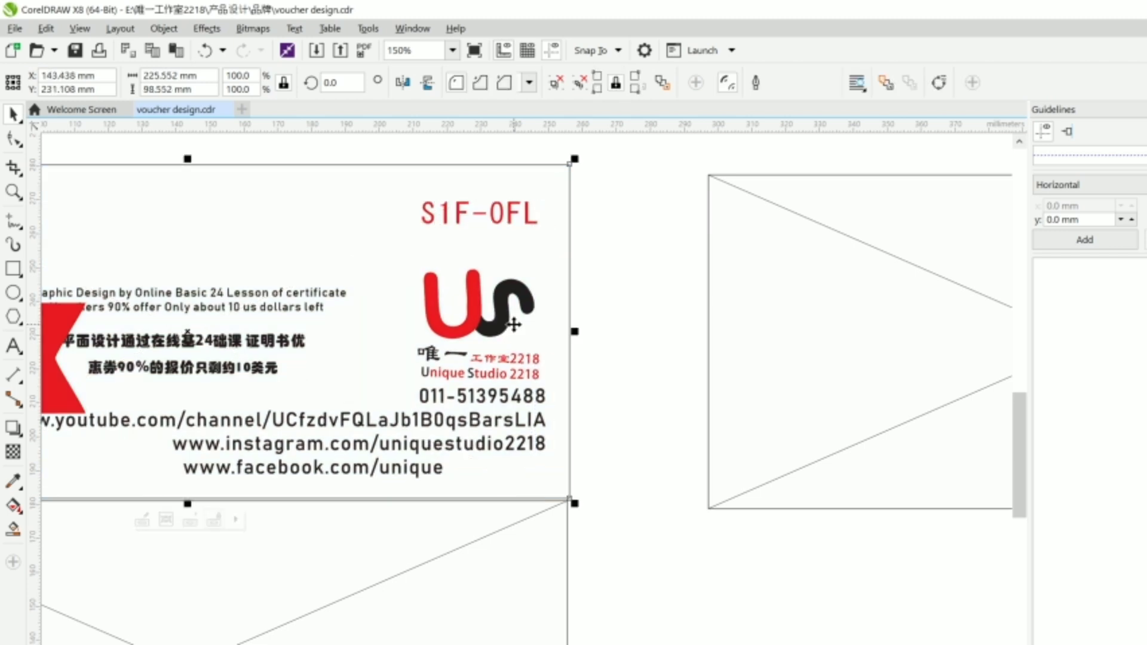
# Add the text "studio 2218" beside the end of the Facebook address on the graphic design voucher's front.
pyautogui.click(13, 350)
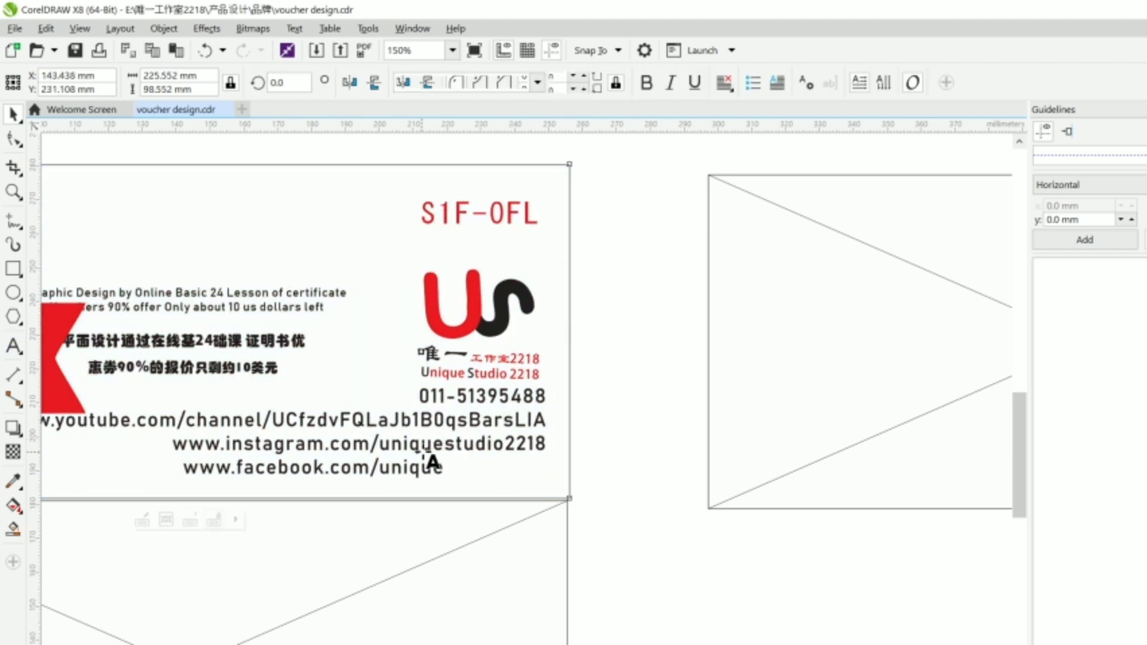
pyautogui.click(435, 472)
pyautogui.scroll(4, 435, 470)
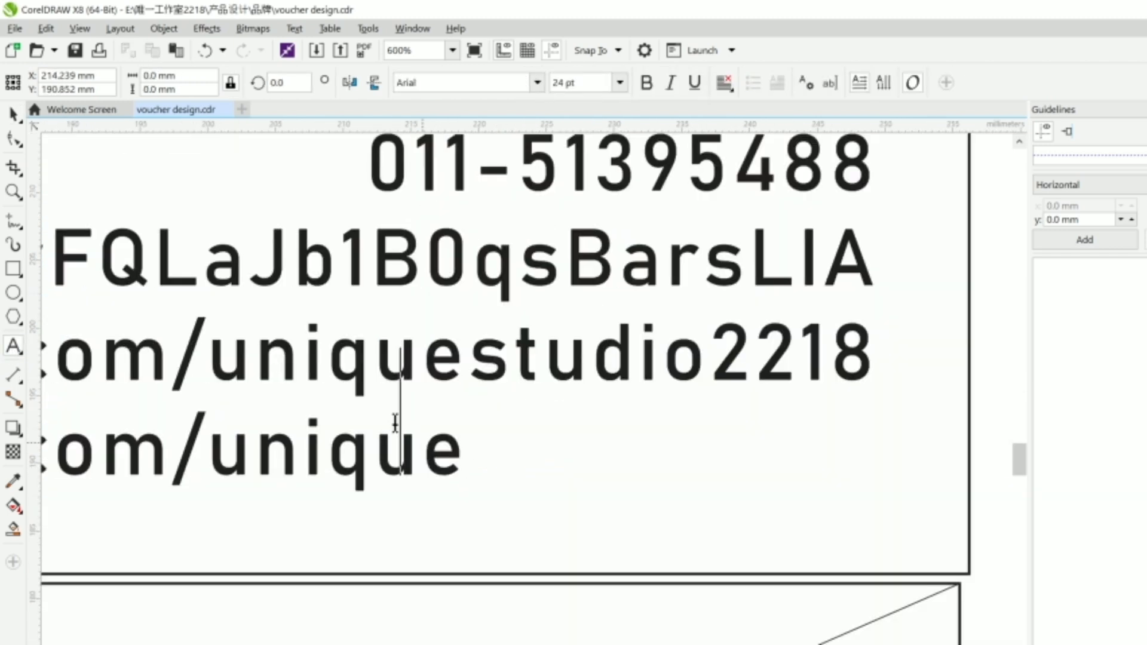
pyautogui.click(17, 117)
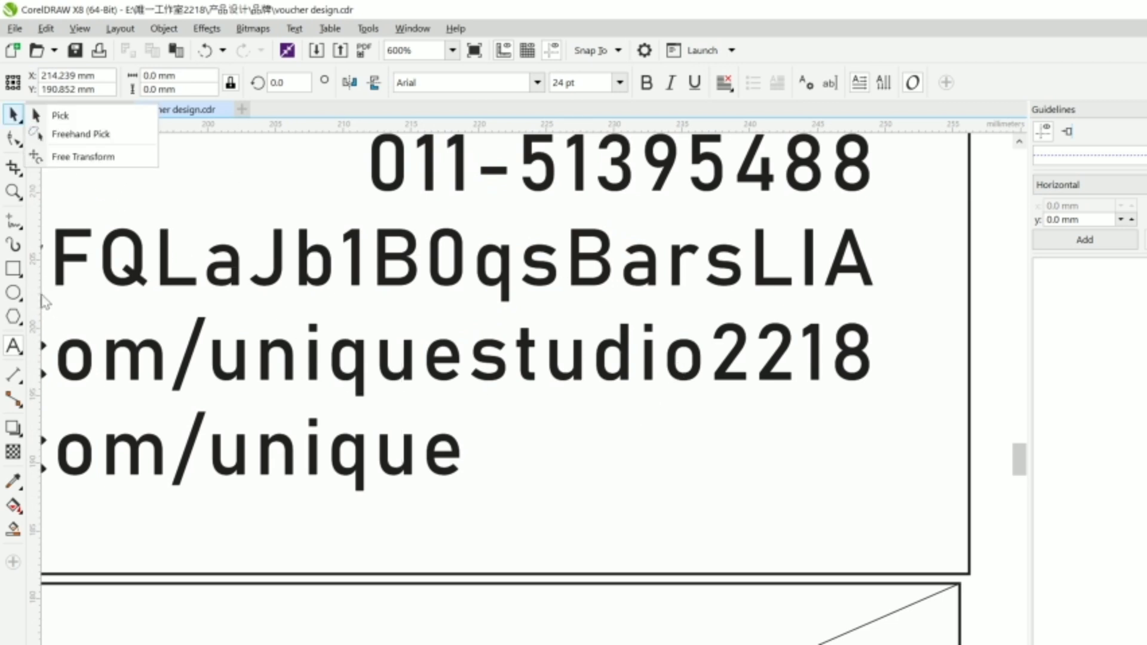
pyautogui.click(13, 347)
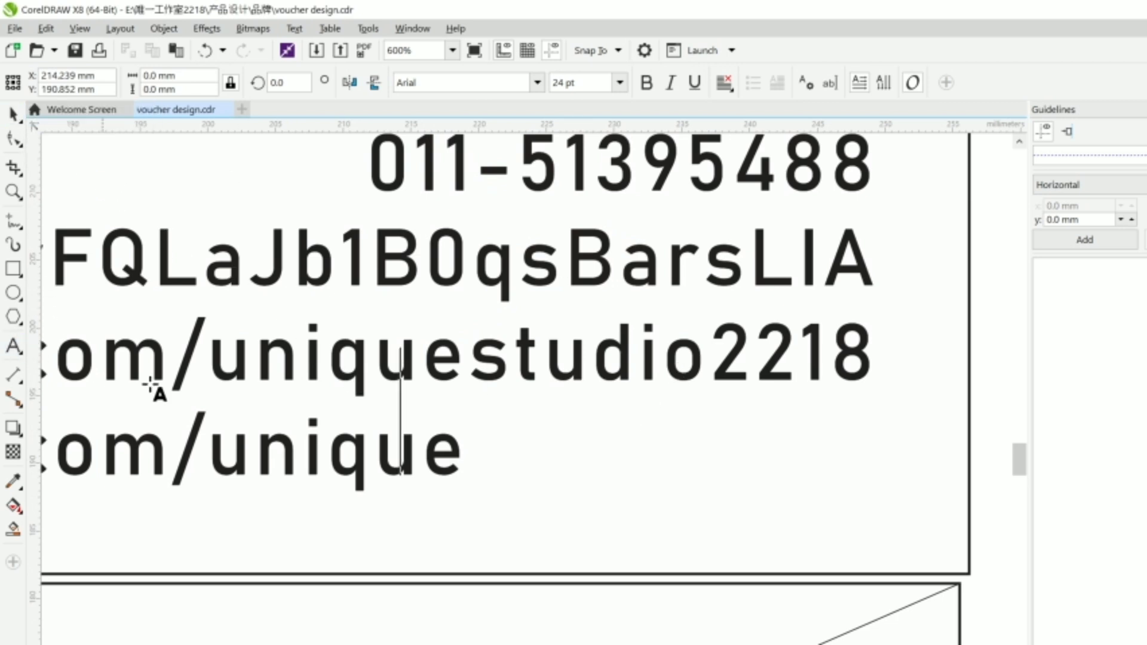
pyautogui.click(504, 485)
pyautogui.write('stud')
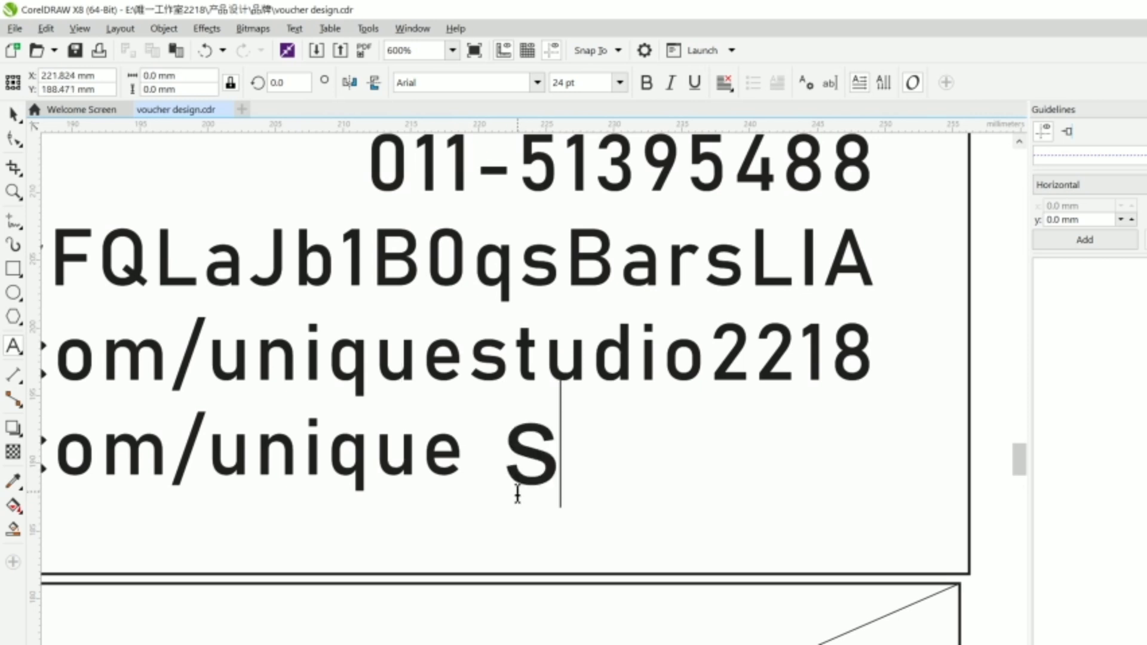
pyautogui.write('io ')
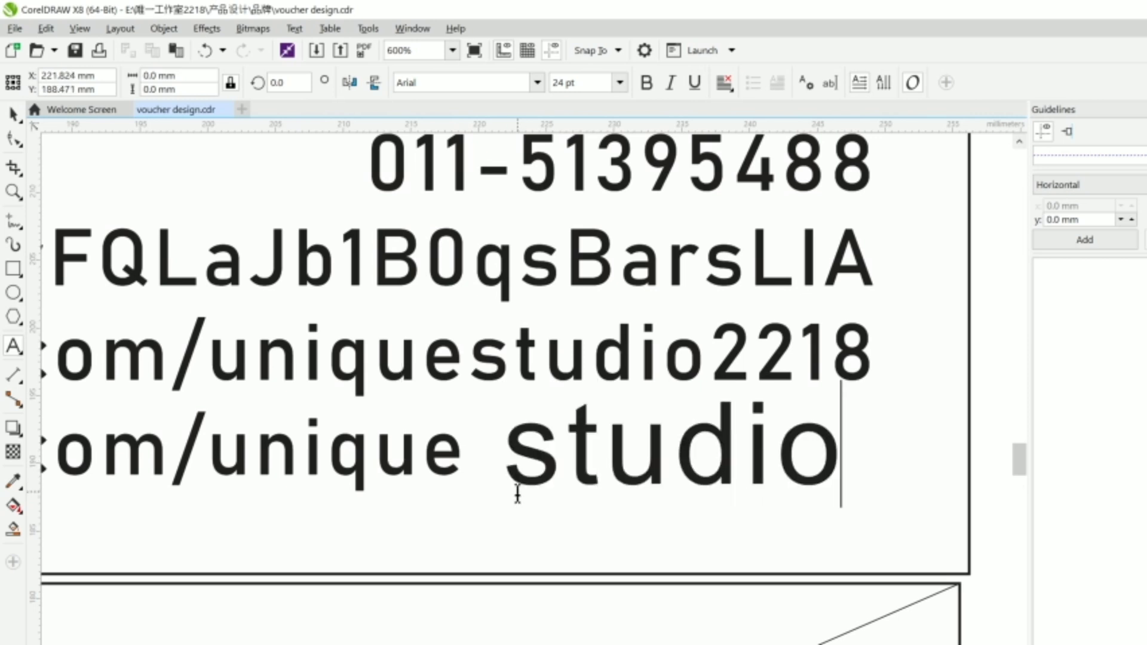
pyautogui.write('22')
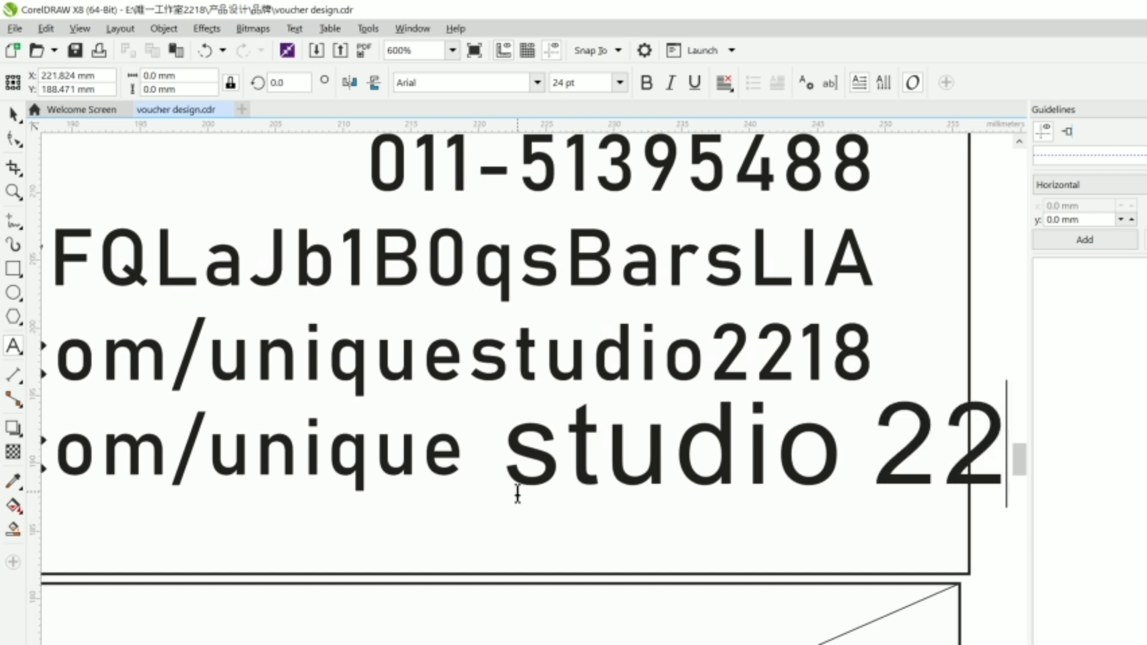
pyautogui.write('118')
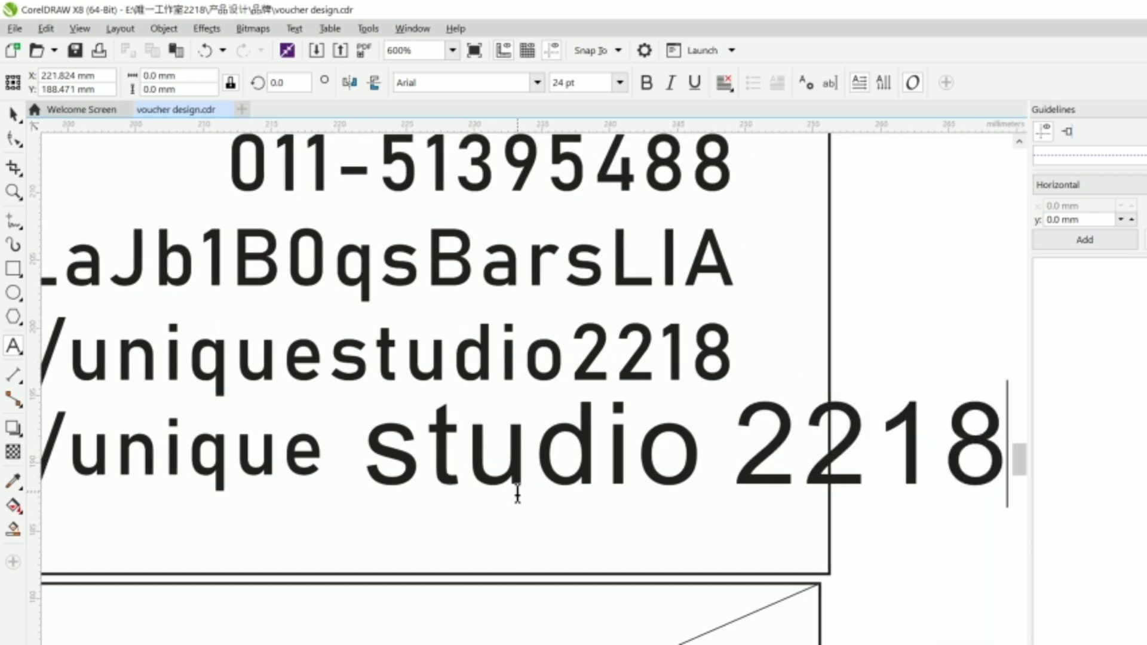
pyautogui.click(13, 116)
pyautogui.click(13, 116)
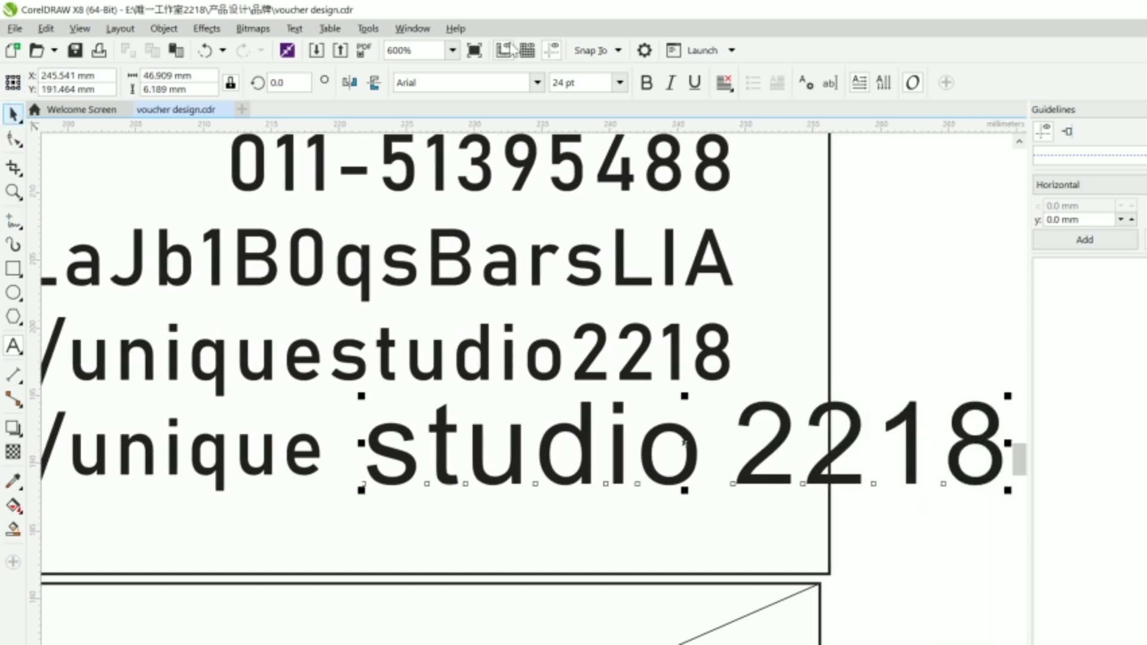
# Set the added studio 2218 text in the Bahnschrift font at 14 pt.
pyautogui.click(621, 82)
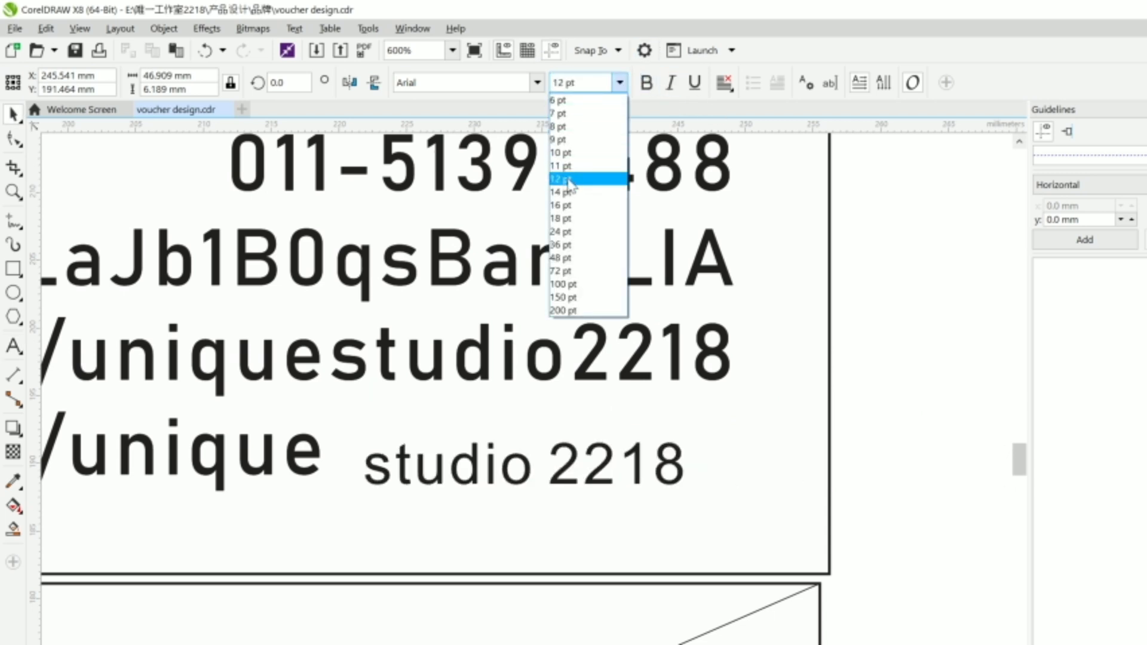
pyautogui.click(568, 180)
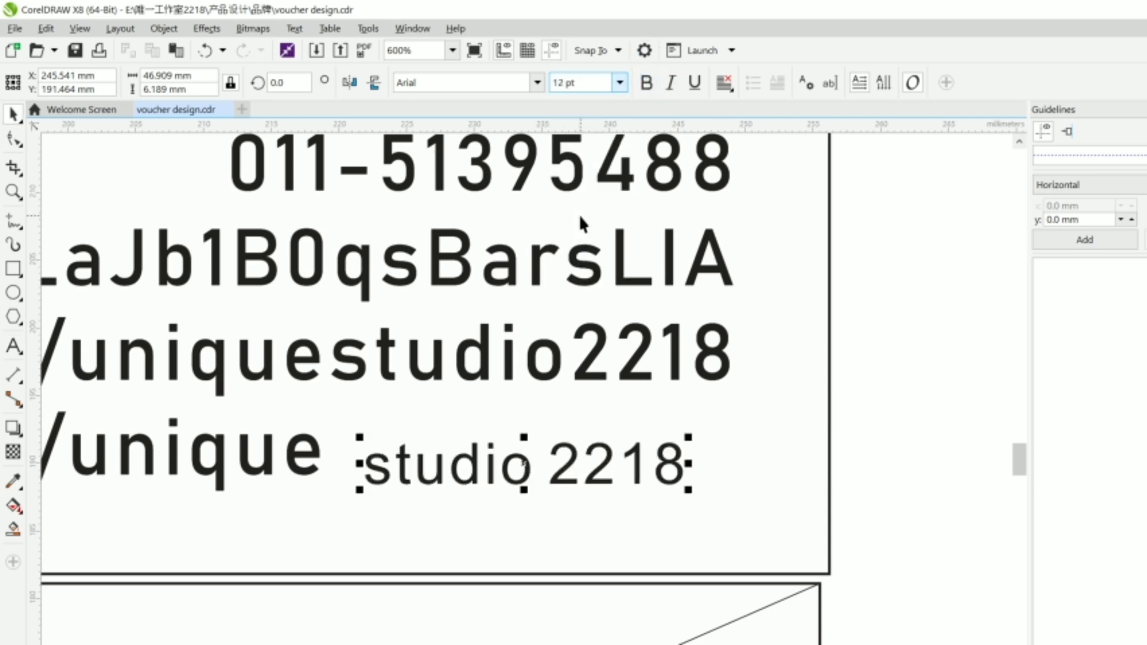
pyautogui.click(537, 88)
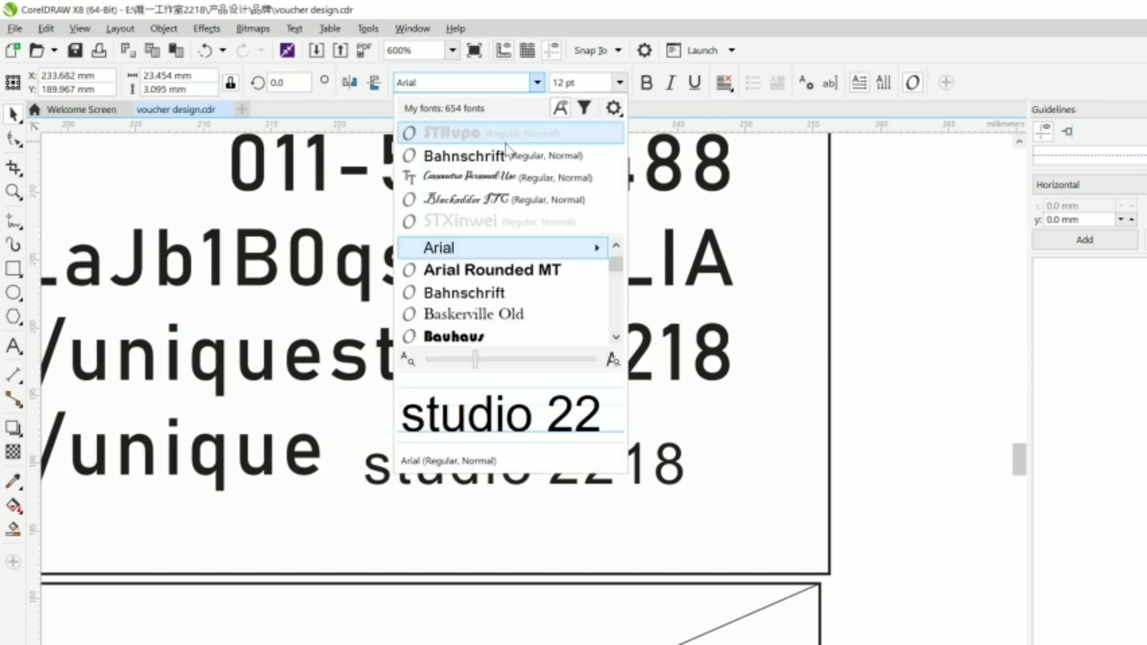
pyautogui.click(484, 157)
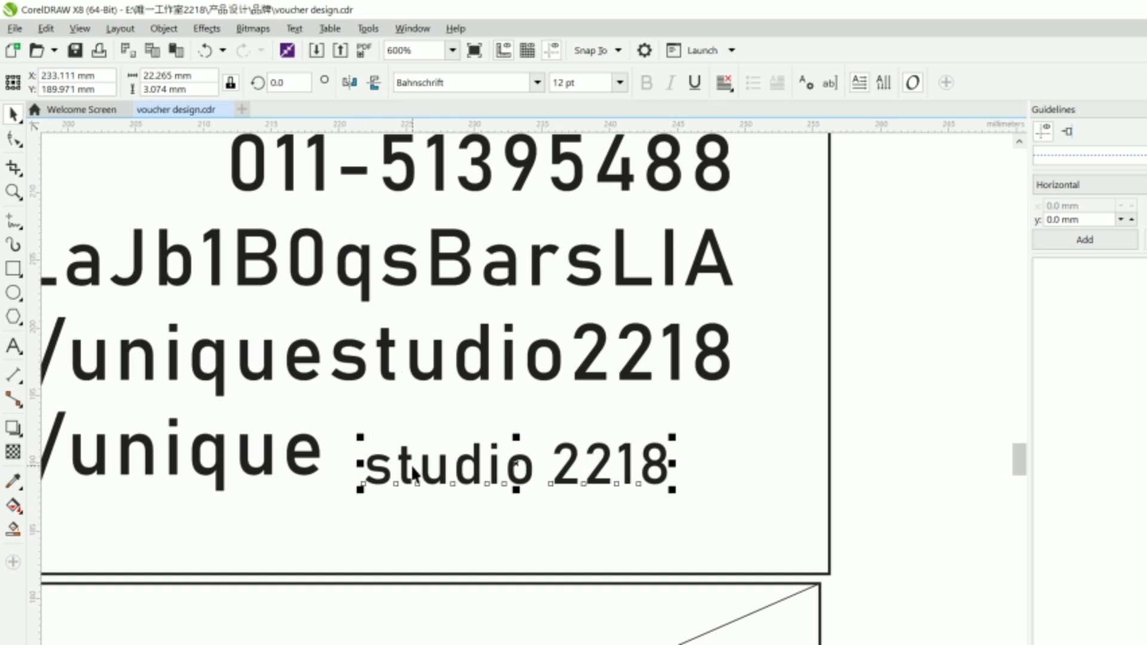
pyautogui.click(620, 83)
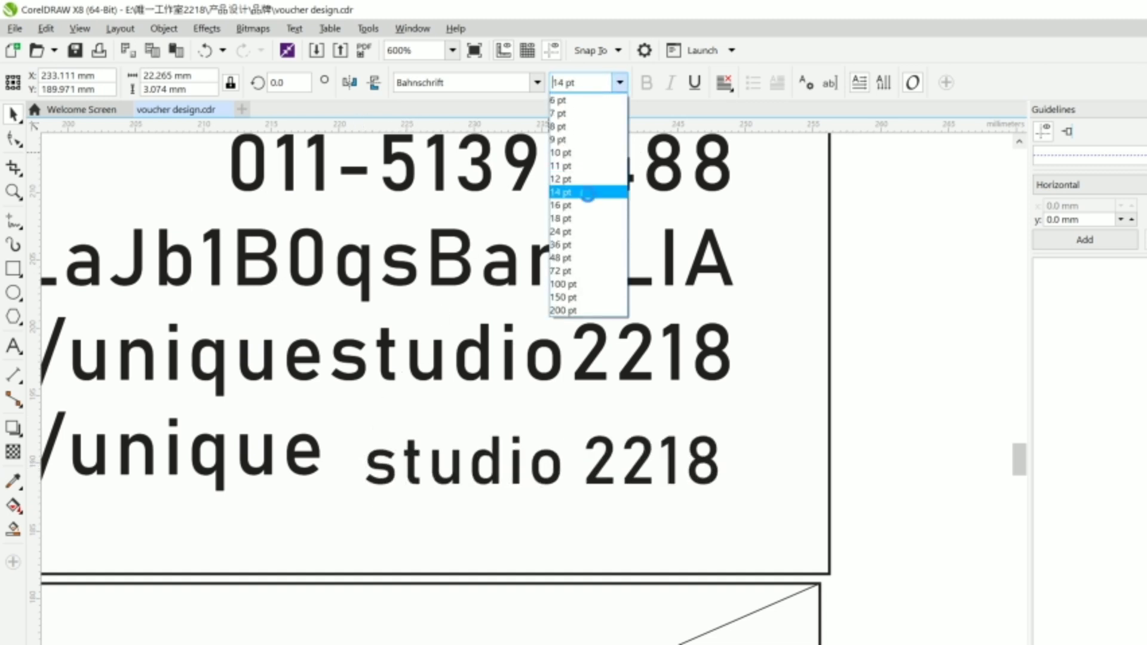
pyautogui.click(588, 192)
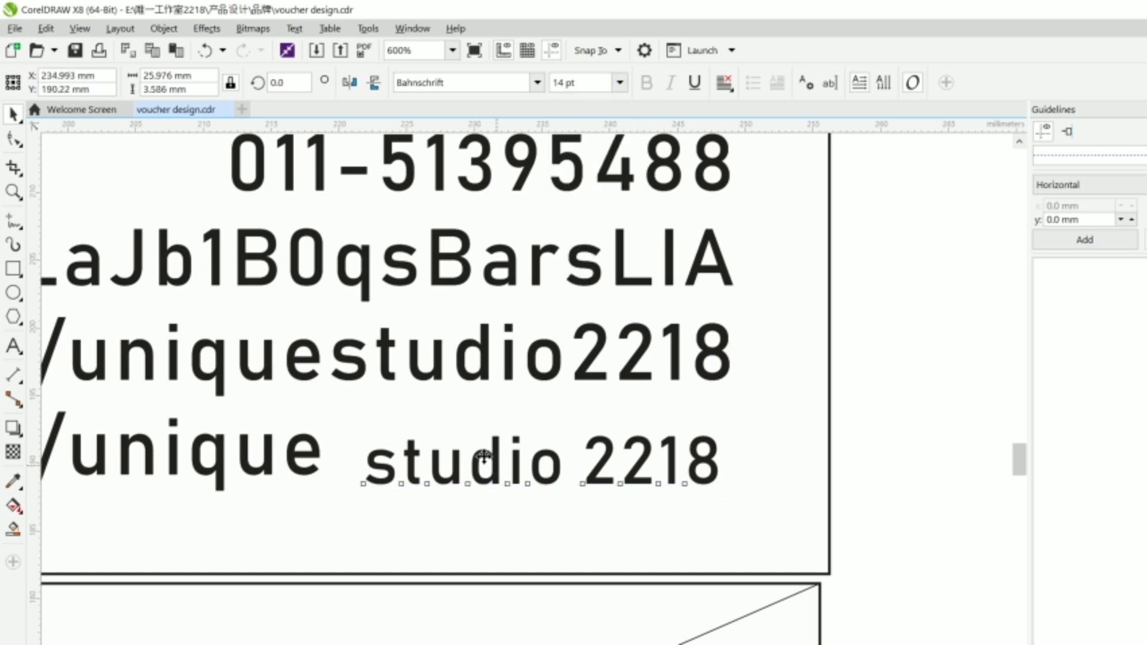
# Attach the studio 2218 text to the end of the Facebook address on the graphic design voucher's front and size it 16 pt.
pyautogui.moveTo(484, 457); pyautogui.dragTo(454, 458)
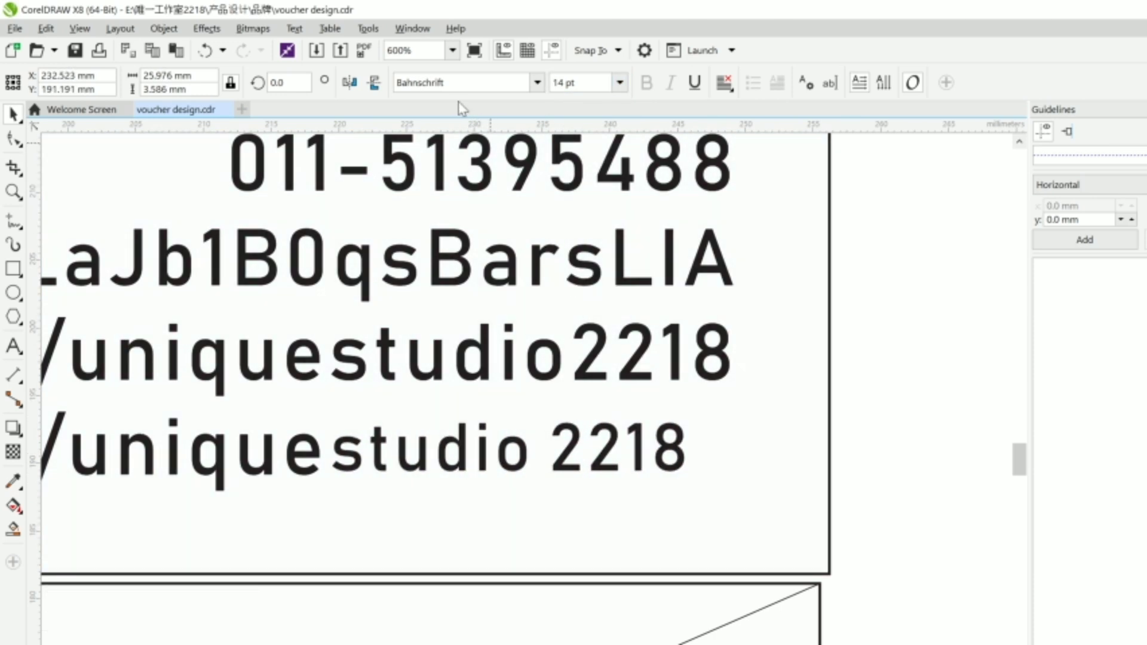
pyautogui.click(620, 82)
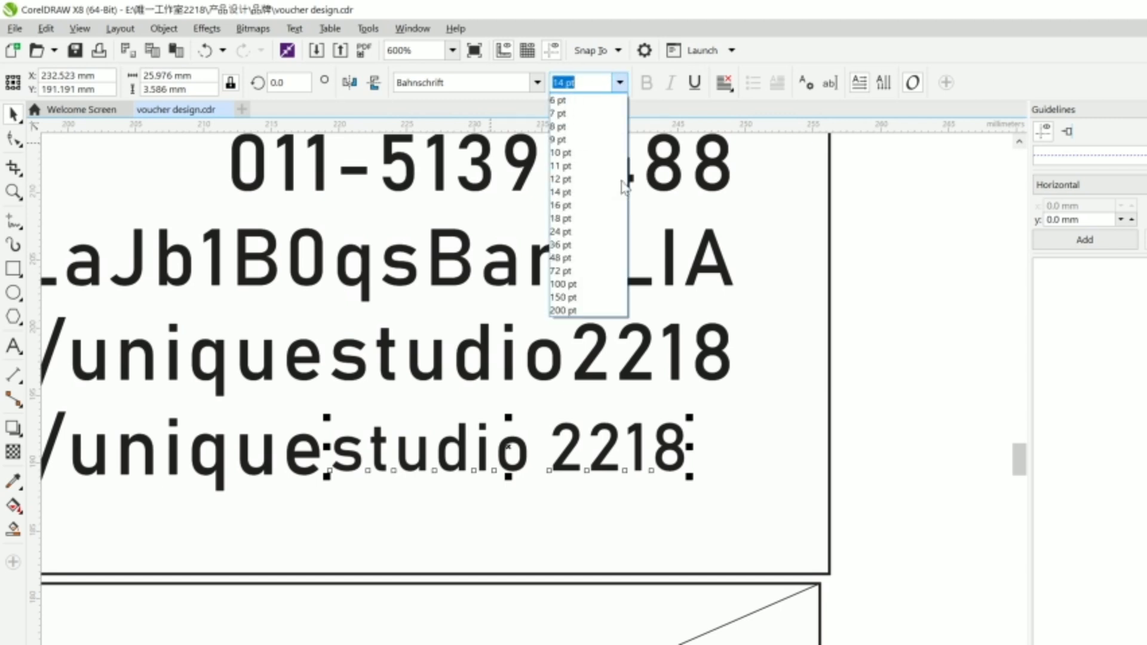
pyautogui.click(583, 219)
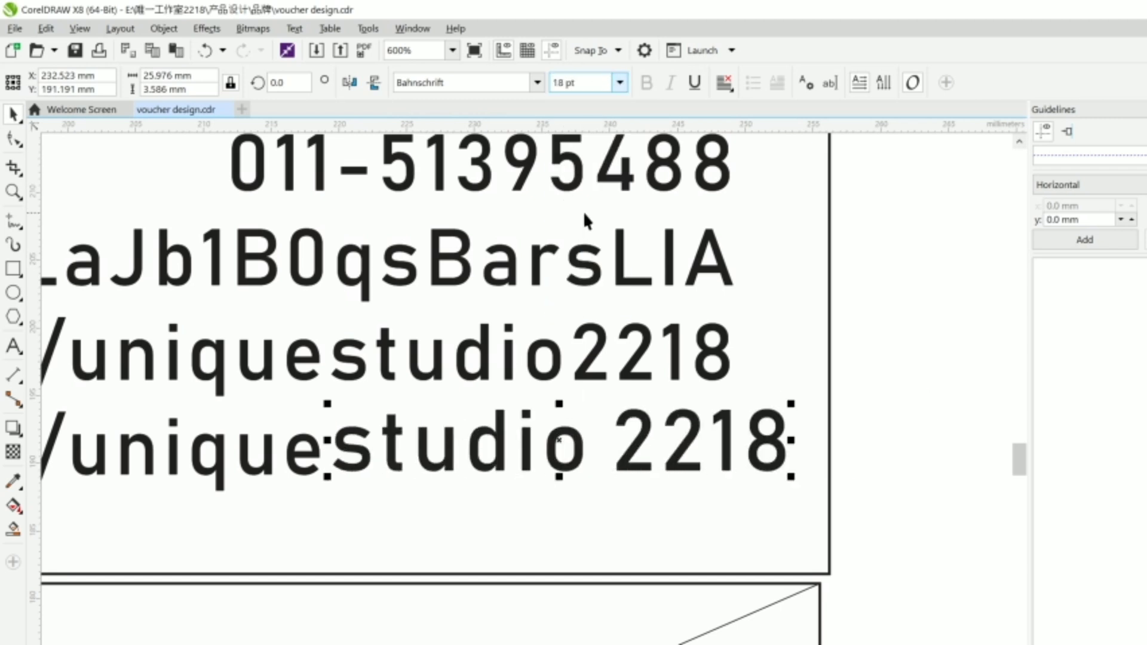
pyautogui.click(619, 82)
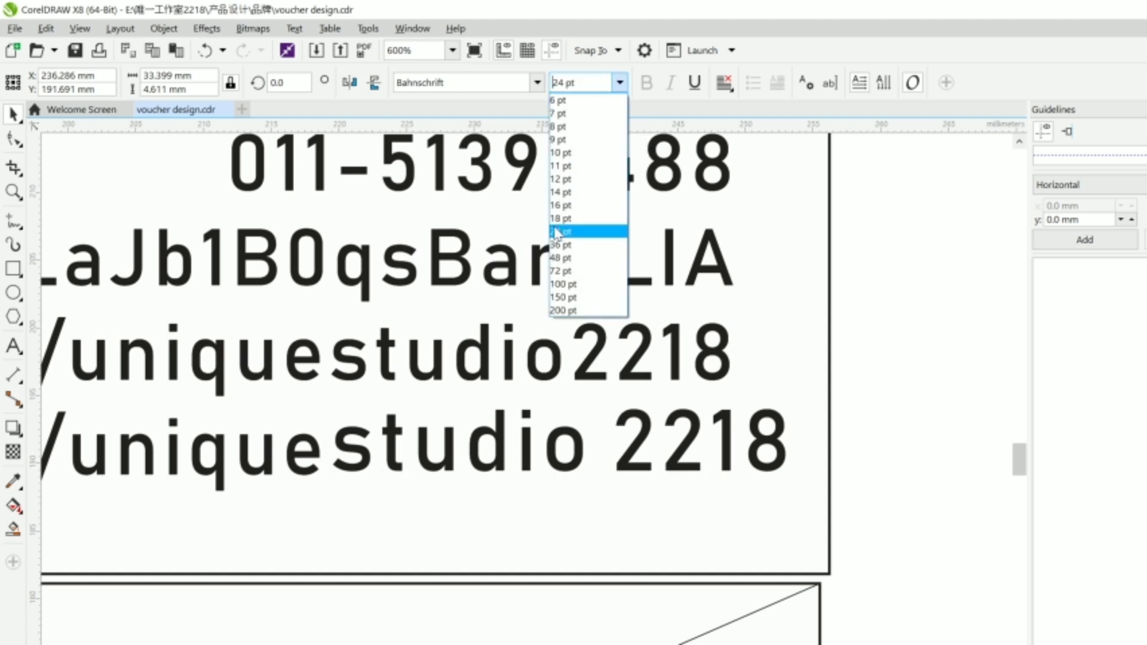
pyautogui.click(559, 206)
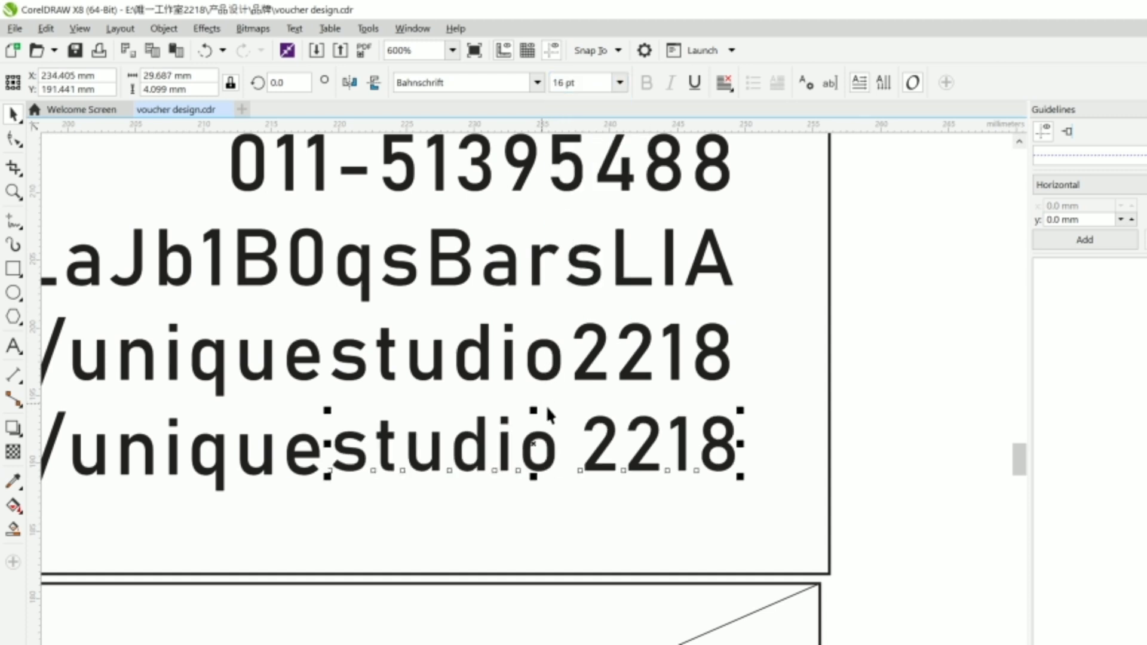
# Nudge the studio 2218 text down slightly to level it with the rest of the Facebook address.
pyautogui.press('Up')
pyautogui.press('Down')
pyautogui.press('Down')
pyautogui.press('Down')
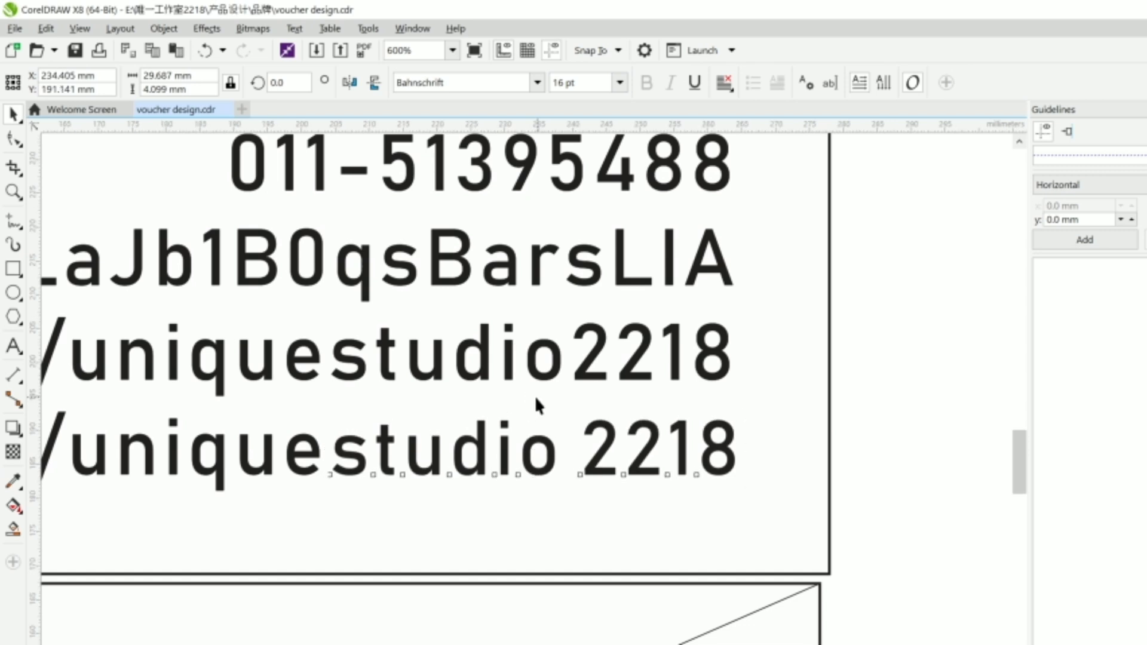
# Move the loose terms and conditions text into the graphic design voucher's back frame, against its left edge.
pyautogui.scroll(-3, 536, 396)
pyautogui.scroll(-3, 530, 401)
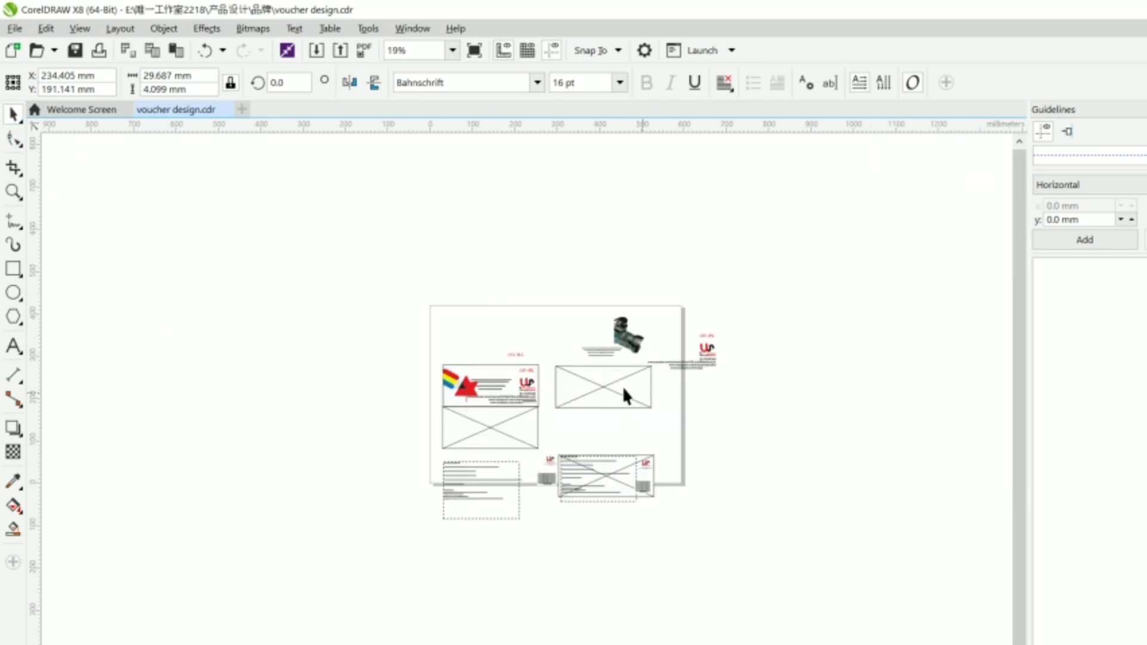
pyautogui.click(622, 387)
pyautogui.scroll(1, 525, 407)
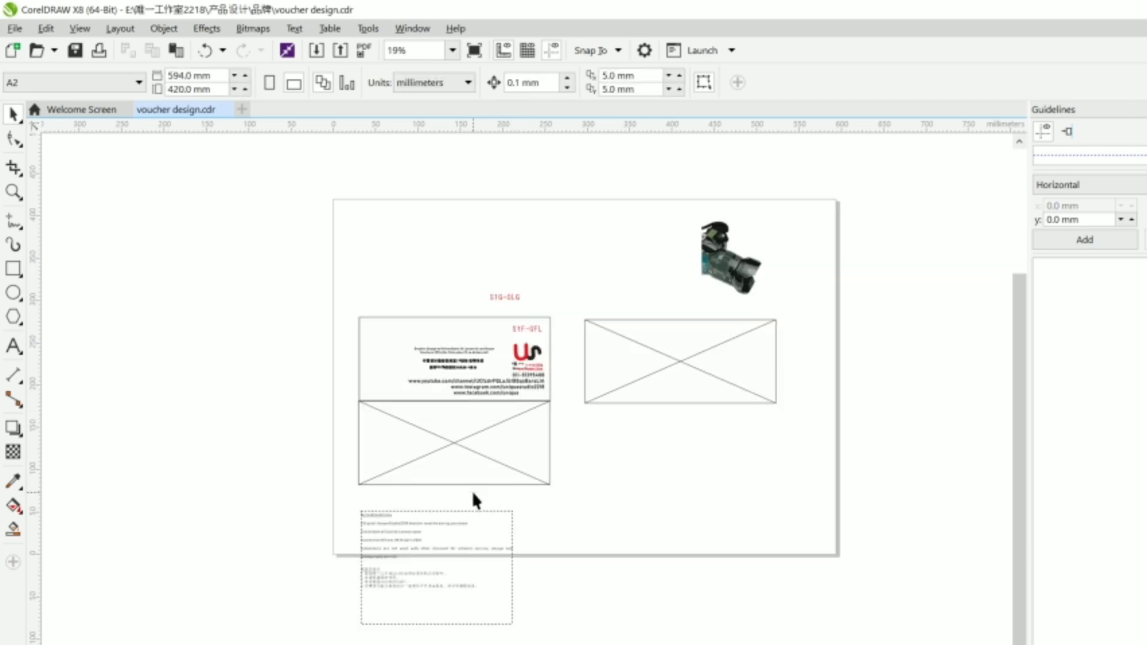
pyautogui.click(378, 554)
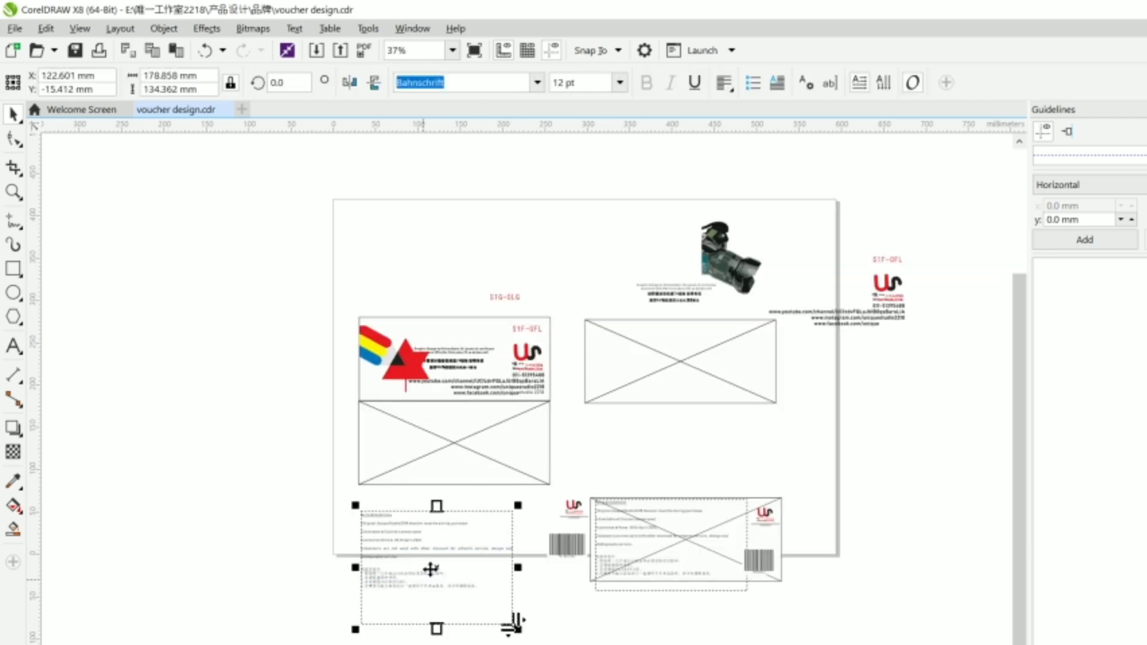
pyautogui.moveTo(431, 570); pyautogui.dragTo(435, 458)
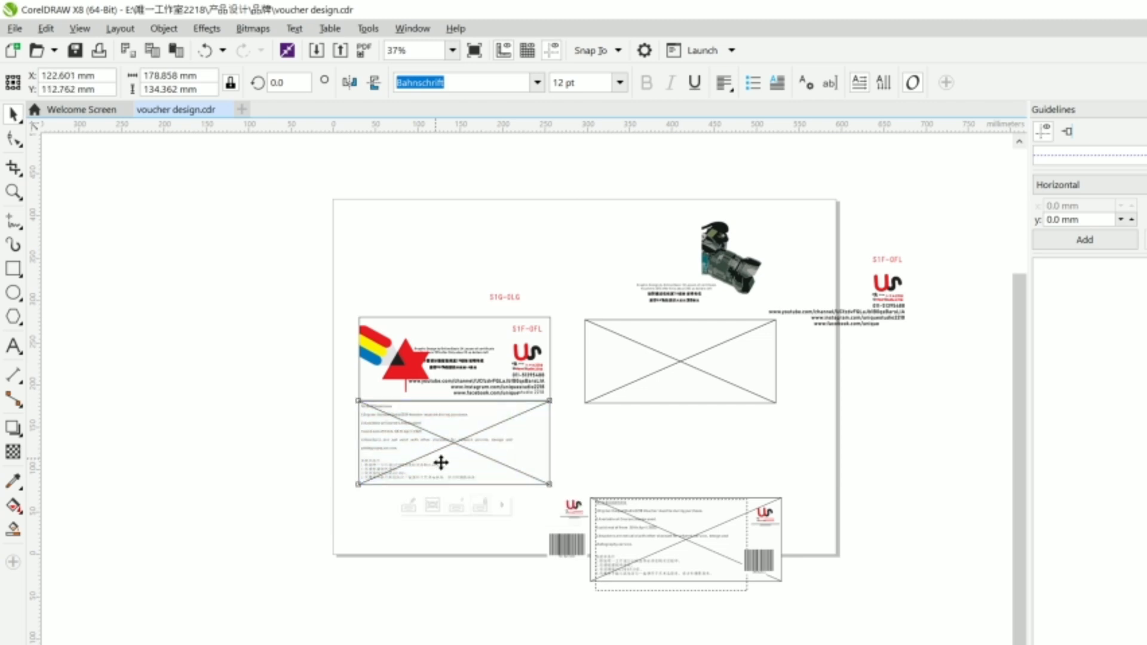
# Move the loose logo and barcode group beside the terms text in the graphic design voucher's back frame.
pyautogui.click(571, 533)
pyautogui.moveTo(575, 547); pyautogui.dragTo(532, 452)
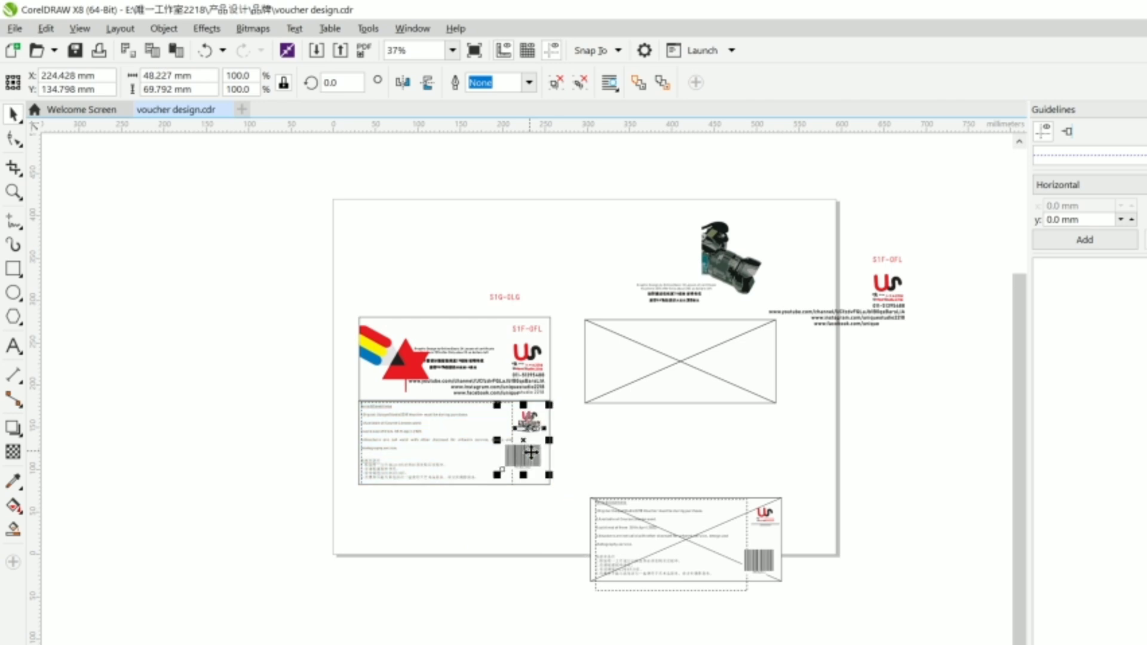
pyautogui.scroll(2, 531, 452)
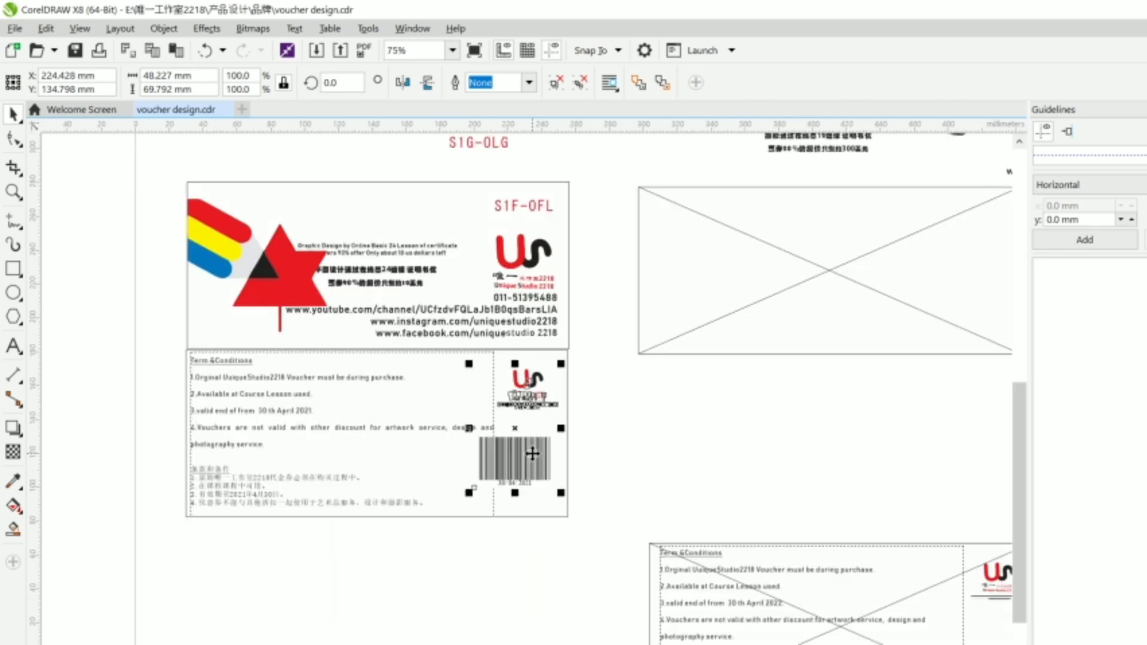
# Shift the logo and barcode group slightly right and down within the graphic design voucher's back frame.
pyautogui.press('Right')
pyautogui.press('Right')
pyautogui.press('Down')
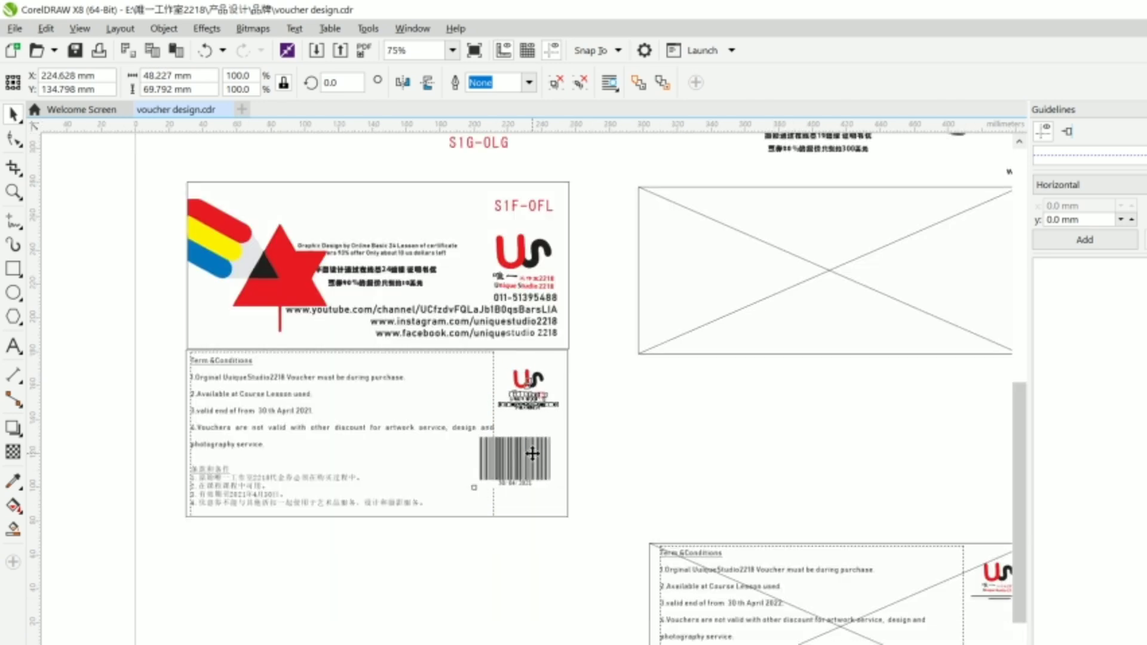
pyautogui.press('Down')
pyautogui.press('Down')
pyautogui.press('Down')
pyautogui.press('Down')
pyautogui.press('Down')
pyautogui.press('Down')
pyautogui.press('Down')
pyautogui.press('Down')
pyautogui.press('Down')
pyautogui.press('Down')
pyautogui.press('Down')
pyautogui.press('Down')
pyautogui.press('Down')
pyautogui.press('Down')
pyautogui.press('Down')
pyautogui.press('Down')
pyautogui.press('Down')
pyautogui.press('Down')
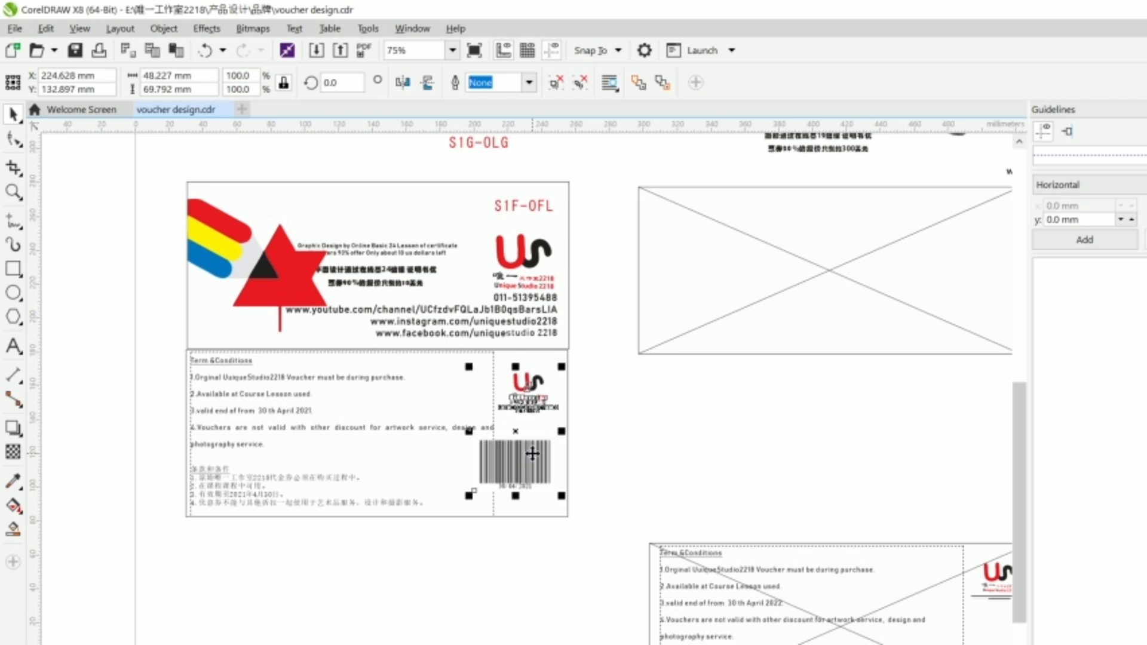
pyautogui.scroll(2, 532, 480)
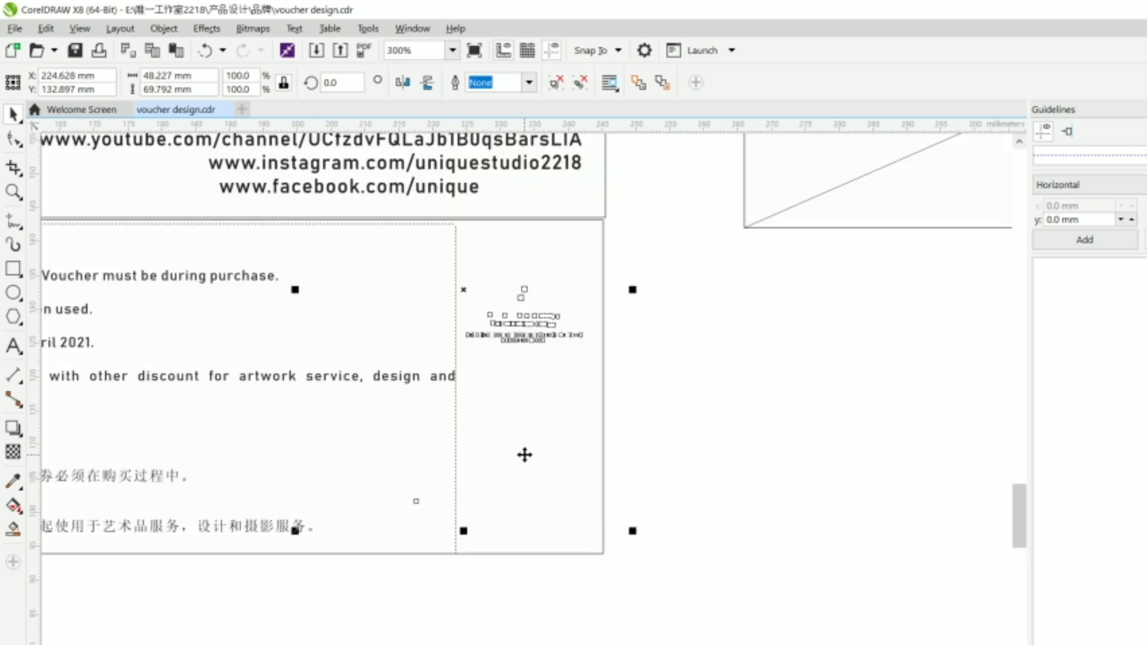
pyautogui.moveTo(525, 456); pyautogui.dragTo(555, 474)
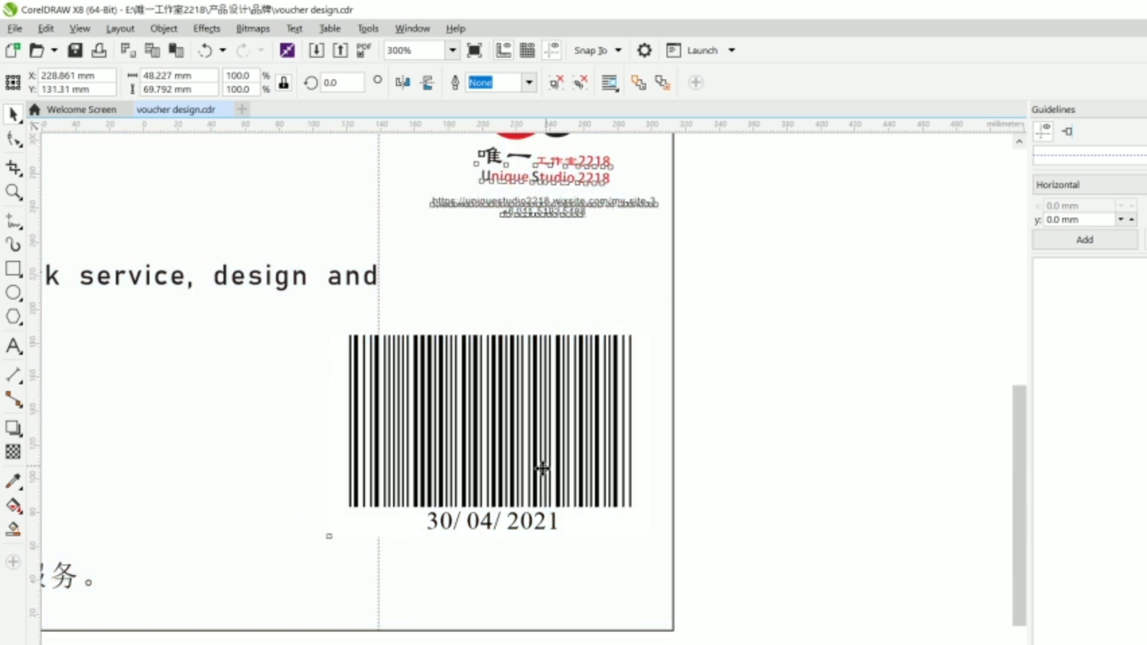
# Move the grouped back layout with the 2022 terms directly below the empty front frame of the photography voucher.
pyautogui.scroll(-2, 536, 474)
pyautogui.scroll(-3, 536, 474)
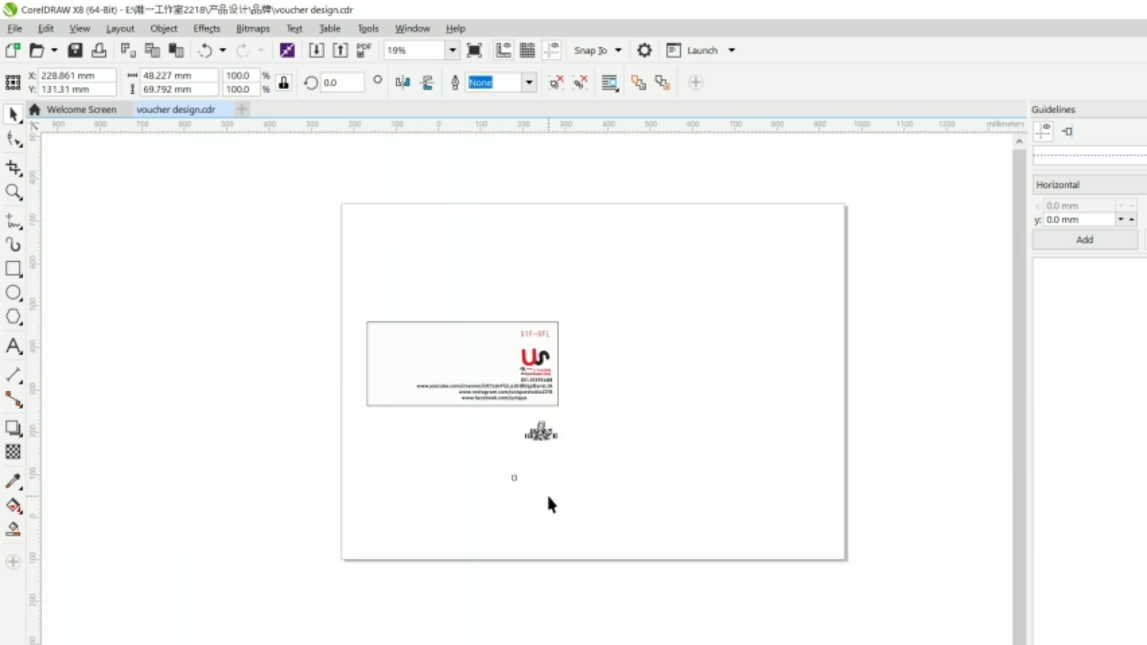
pyautogui.scroll(-2, 551, 495)
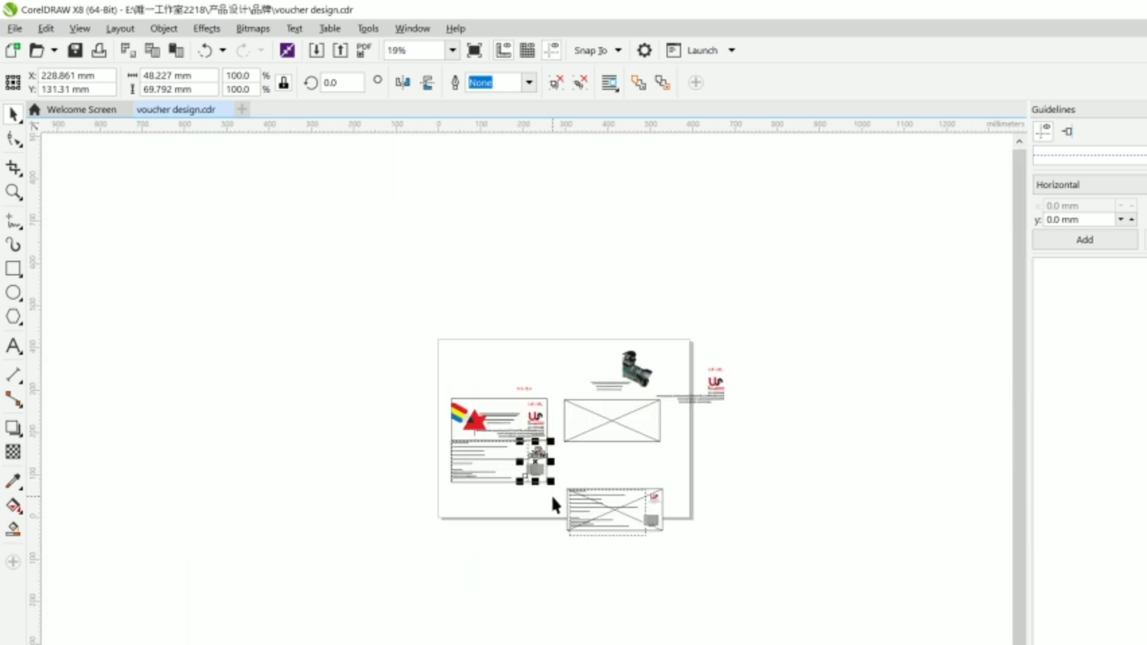
pyautogui.click(625, 511)
pyautogui.scroll(2, 646, 519)
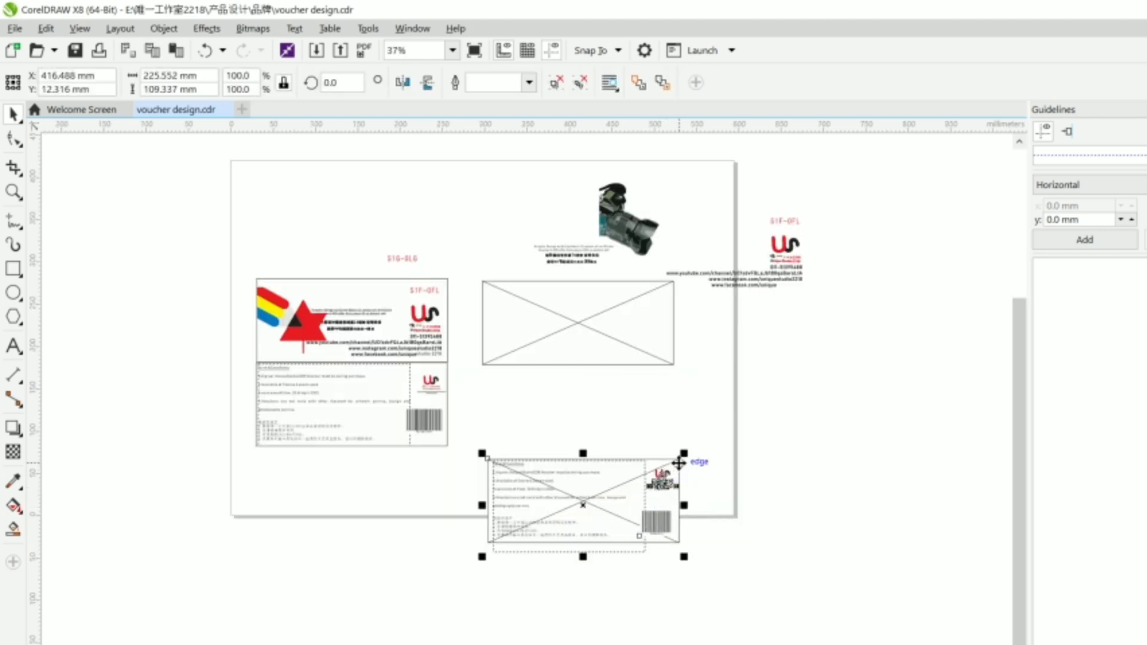
pyautogui.moveTo(679, 463); pyautogui.dragTo(674, 373)
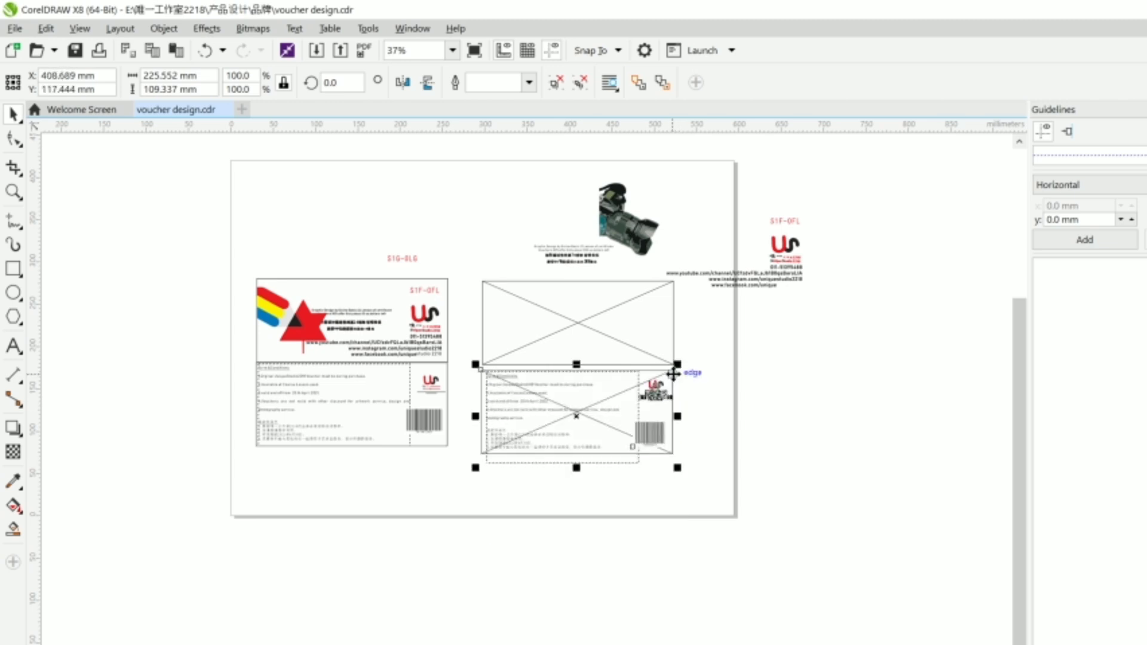
pyautogui.click(668, 613)
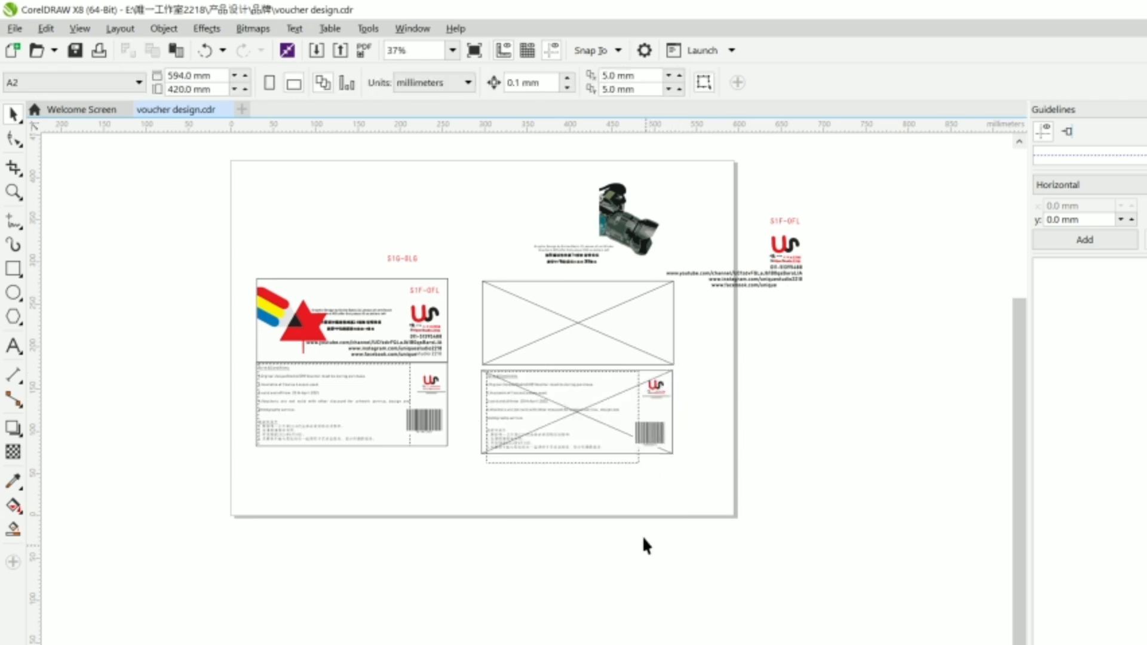
pyautogui.click(654, 397)
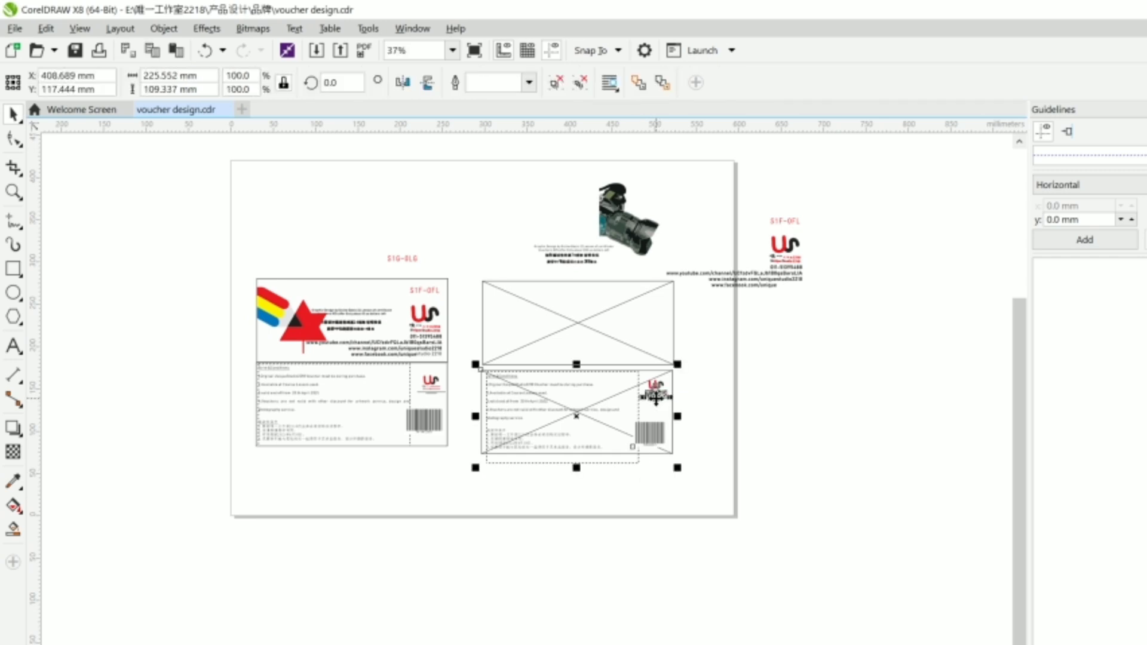
pyautogui.scroll(2, 657, 398)
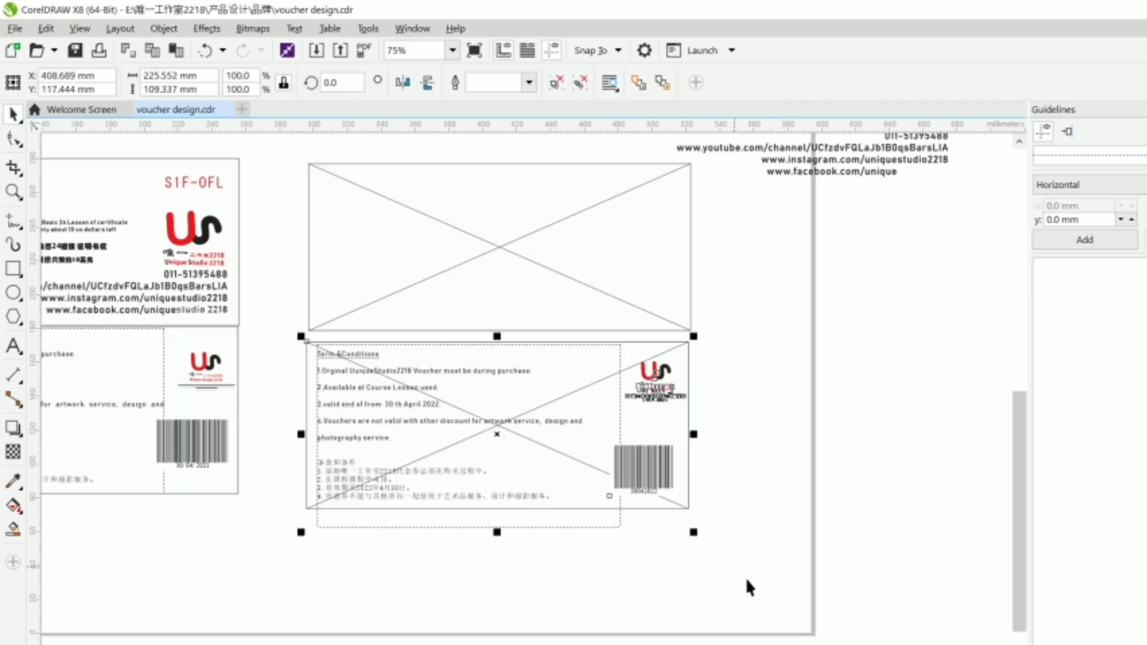
pyautogui.moveTo(748, 582); pyautogui.dragTo(290, 332)
pyautogui.moveTo(356, 359); pyautogui.dragTo(319, 330)
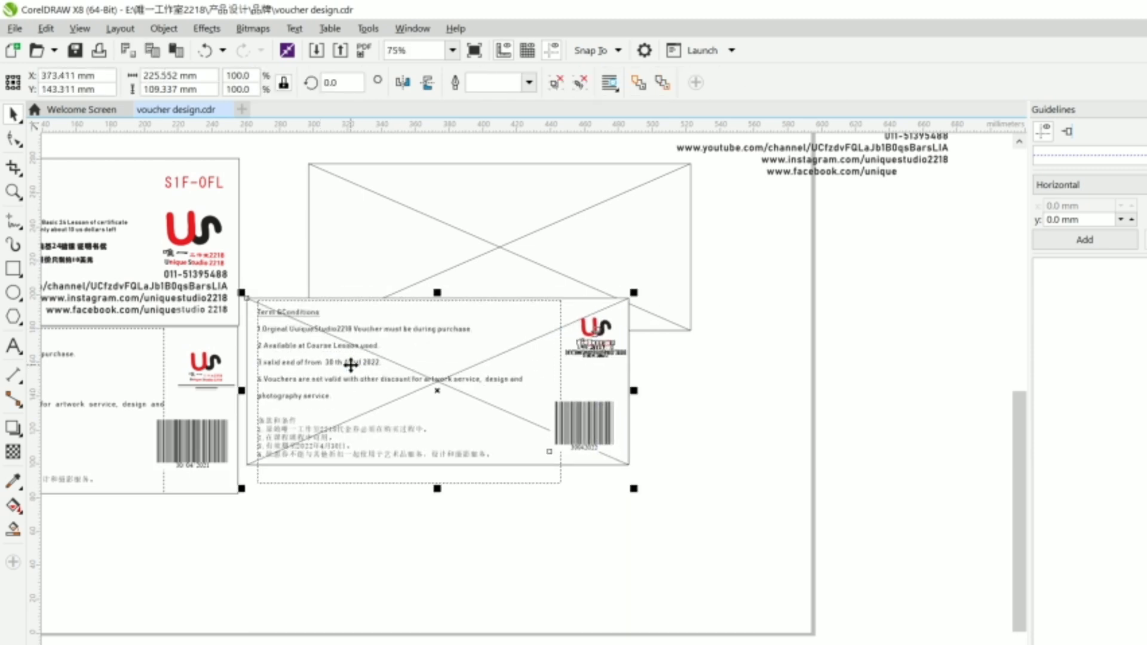
pyautogui.hotkey('ctrl', 'z')
pyautogui.hotkey('ctrl', 'z')
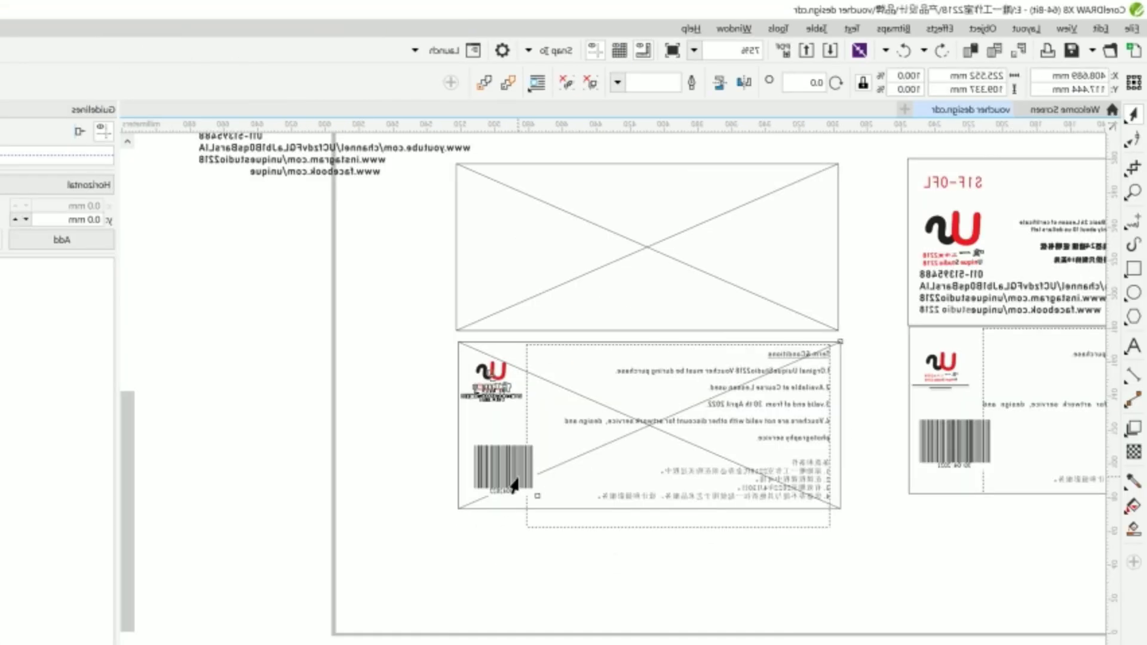
# Ungroup the photography voucher's back layout and move its logo, barcode and terms text outside the frame.
pyautogui.rightClick(518, 477)
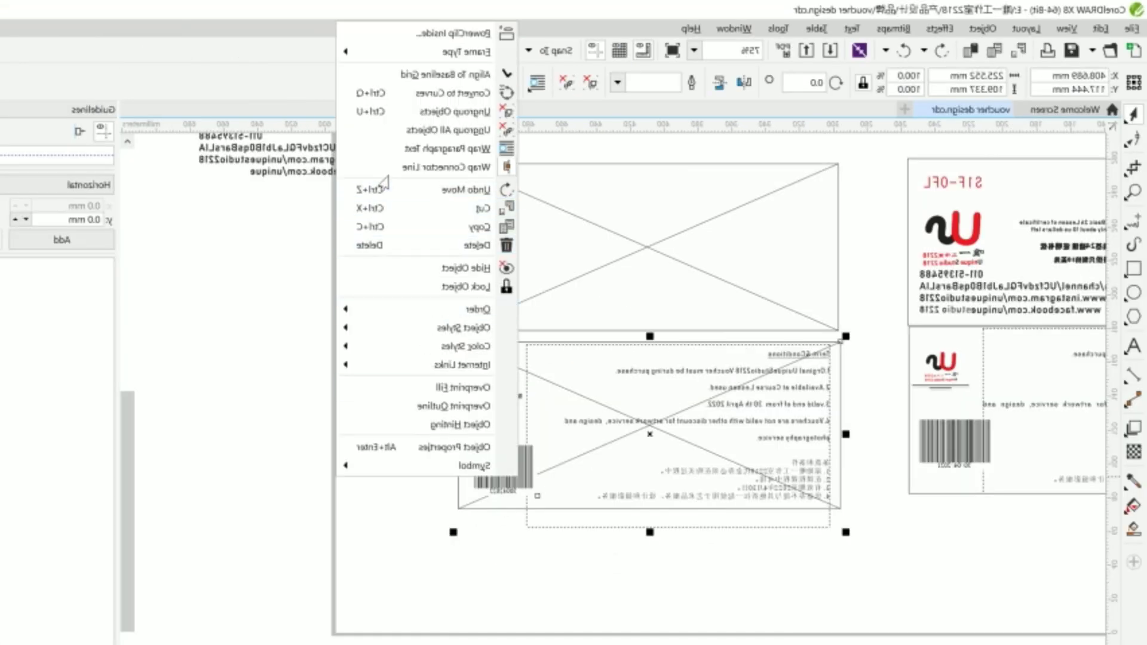
pyautogui.click(413, 112)
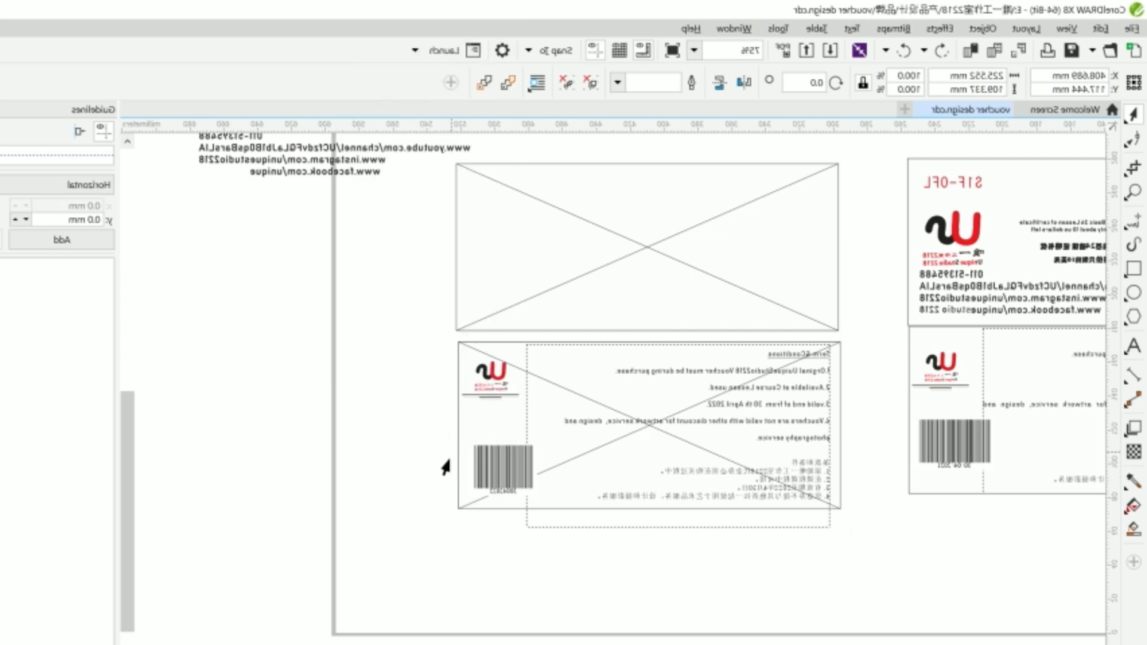
pyautogui.moveTo(418, 568); pyautogui.dragTo(594, 328)
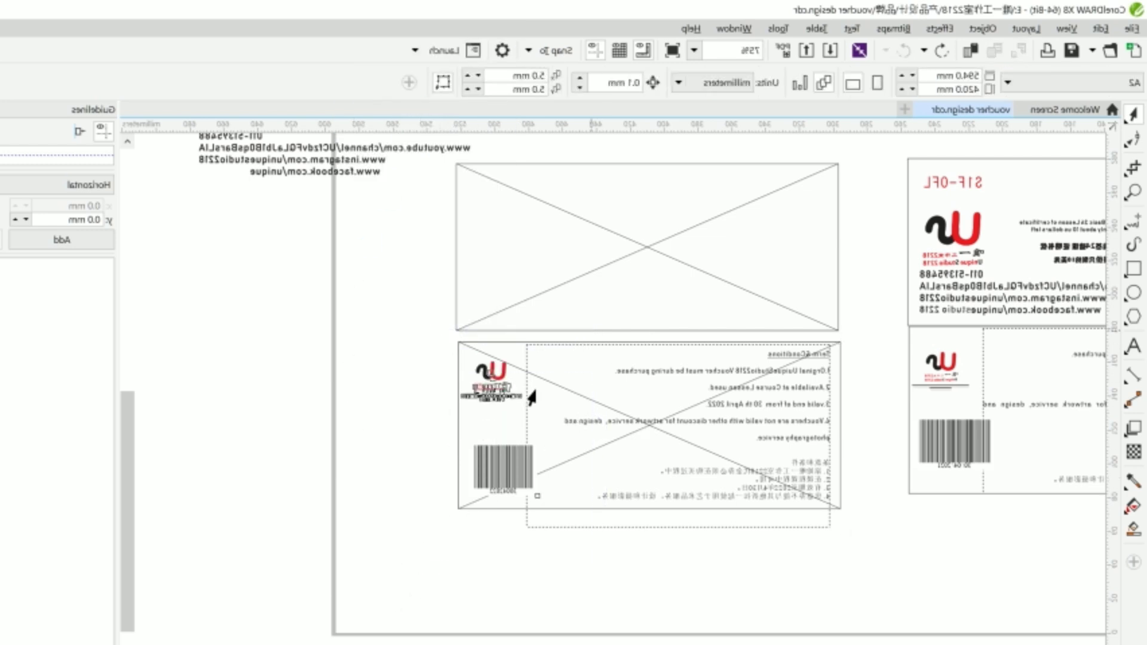
pyautogui.moveTo(498, 456); pyautogui.dragTo(361, 419)
pyautogui.click(656, 435)
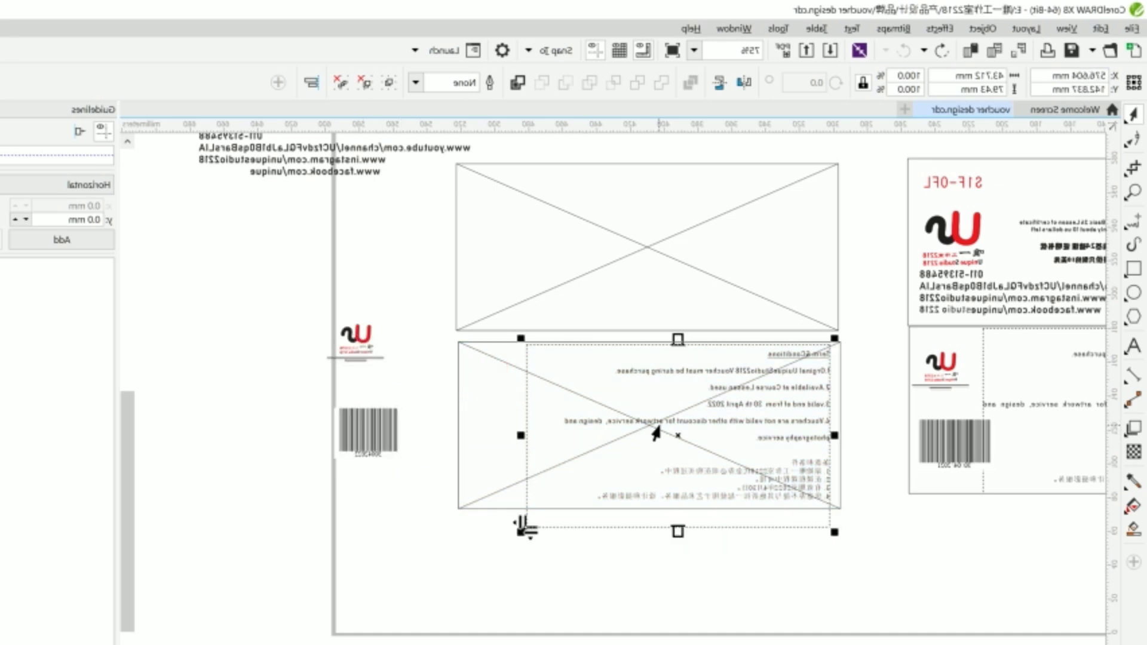
pyautogui.moveTo(666, 481); pyautogui.dragTo(681, 597)
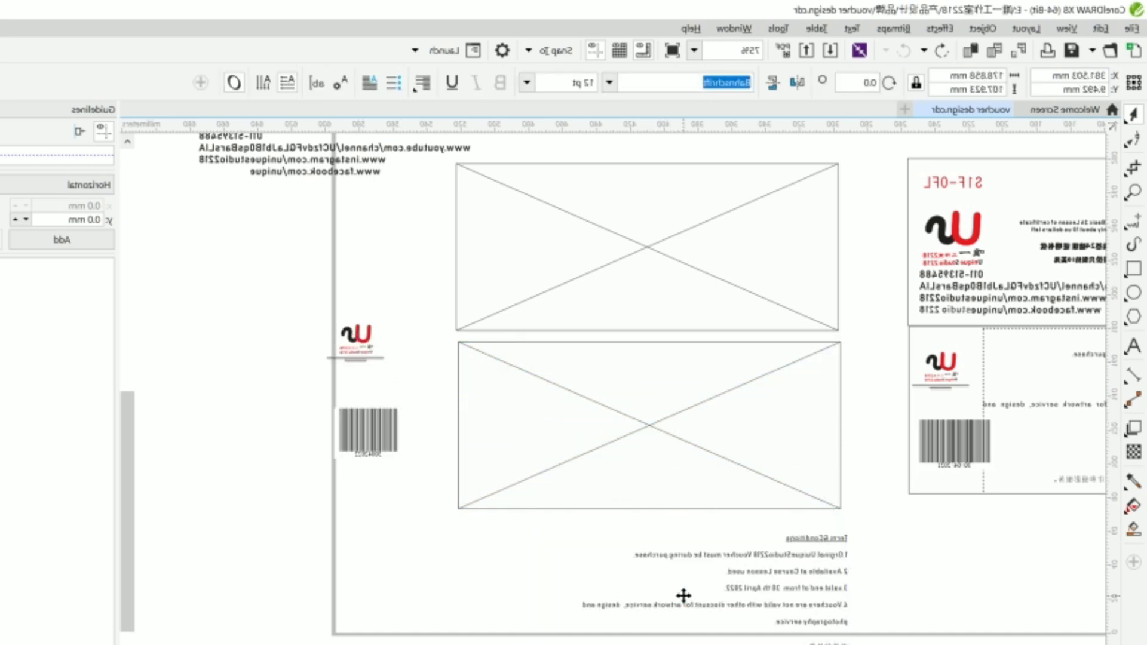
# Align the terms text to the left edge of the photography voucher's back frame and center it vertically there.
pyautogui.click(686, 480)
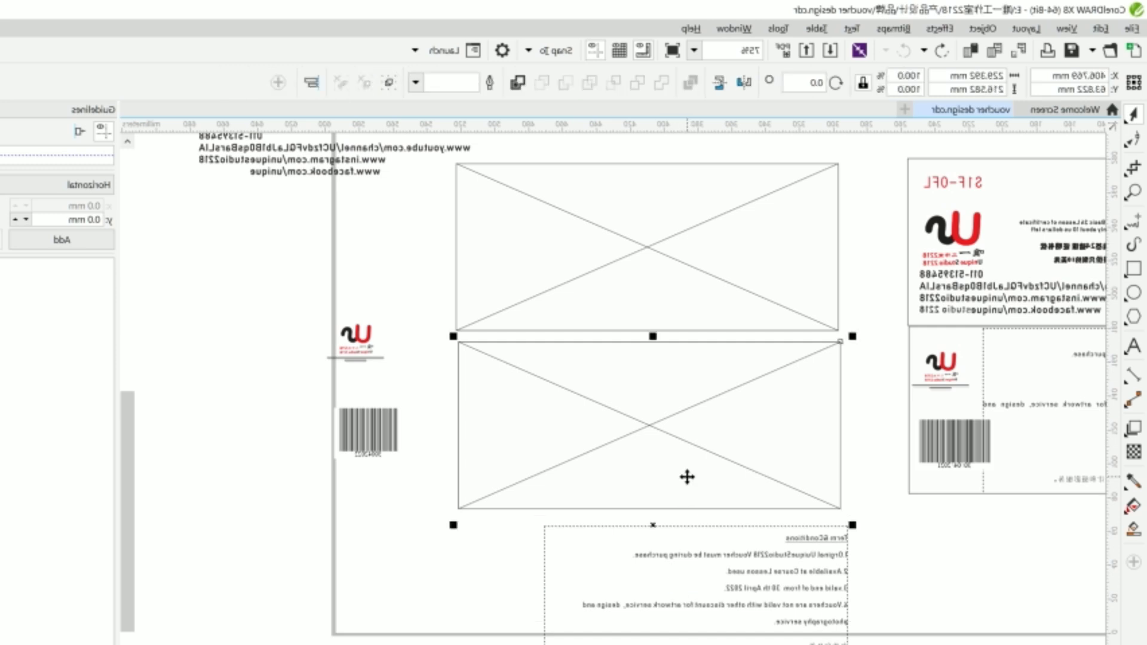
pyautogui.press('l')
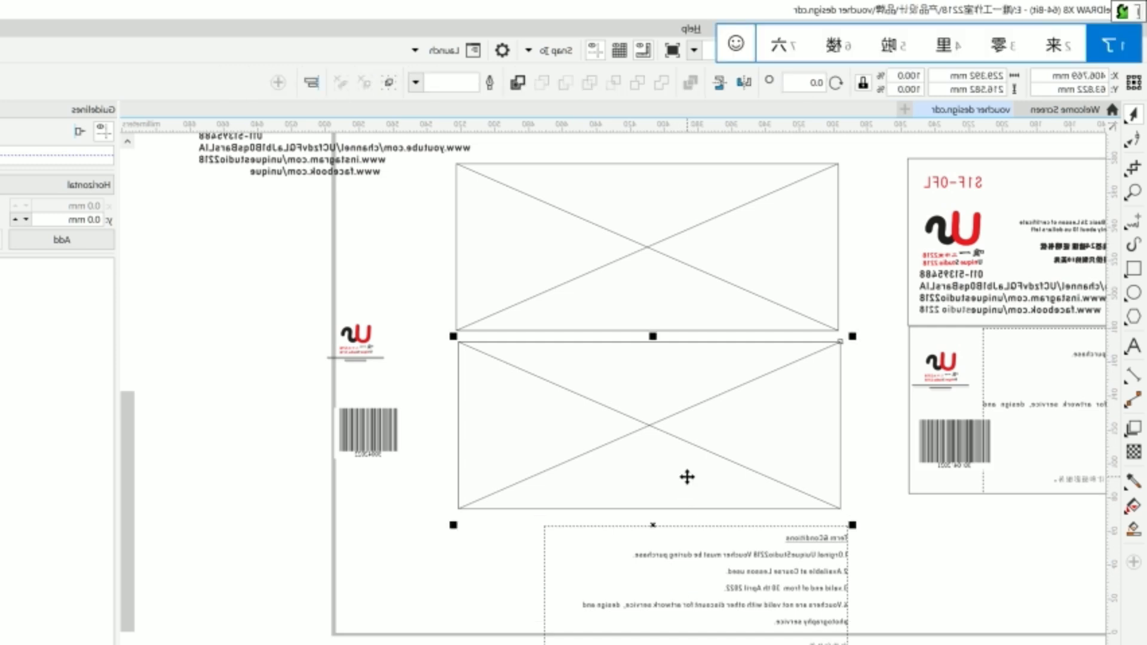
pyautogui.press('shift')
pyautogui.press('l')
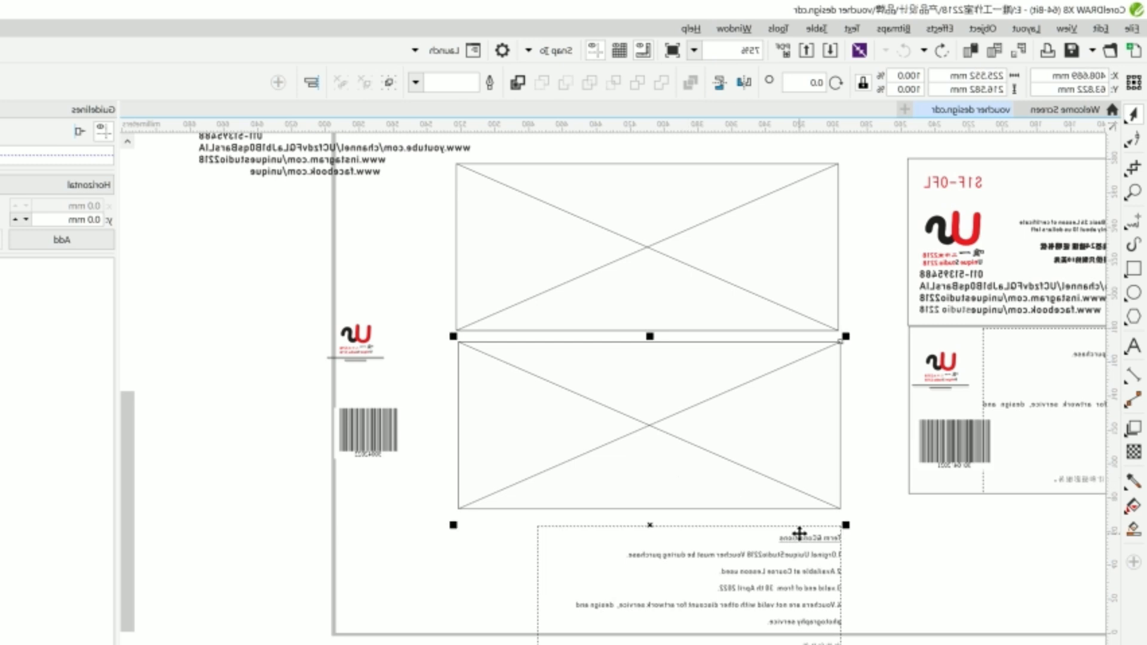
pyautogui.press('c')
pyautogui.click(674, 610)
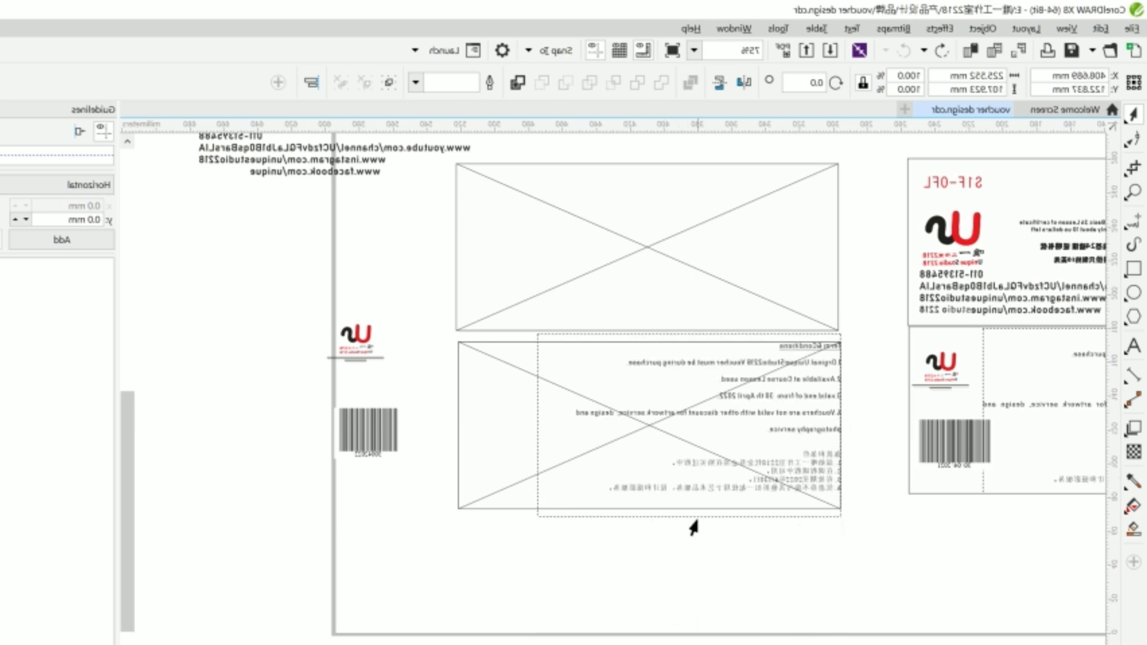
pyautogui.click(698, 481)
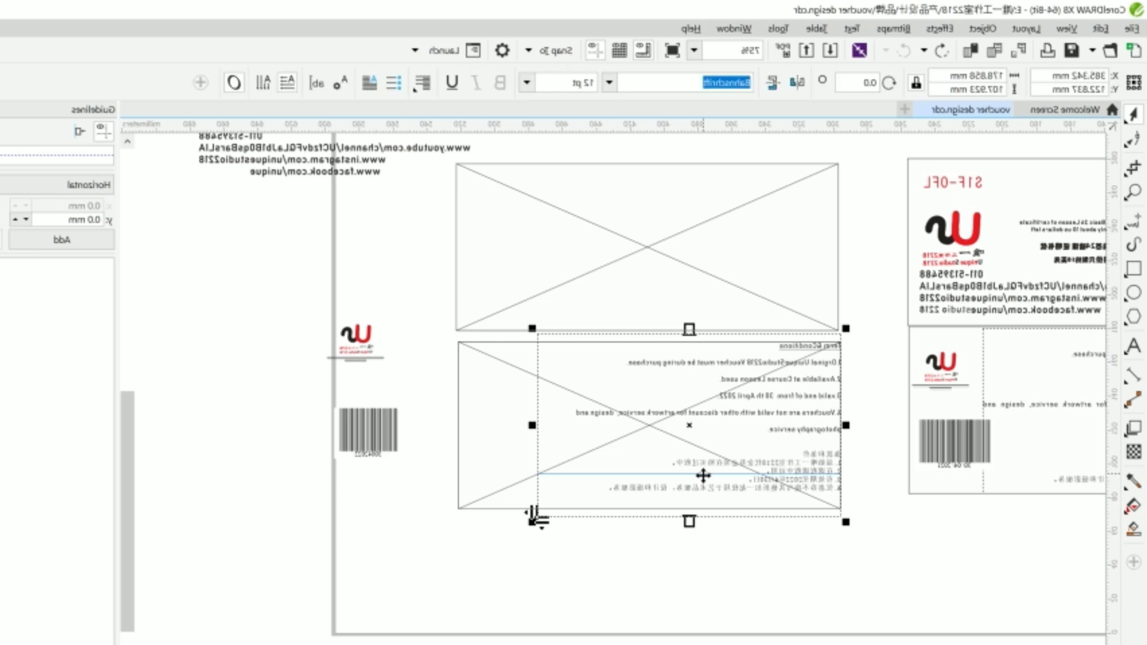
# Vertically center the terms text on the photography voucher's back frame and place it inside that frame.
pyautogui.doubleClick(704, 476)
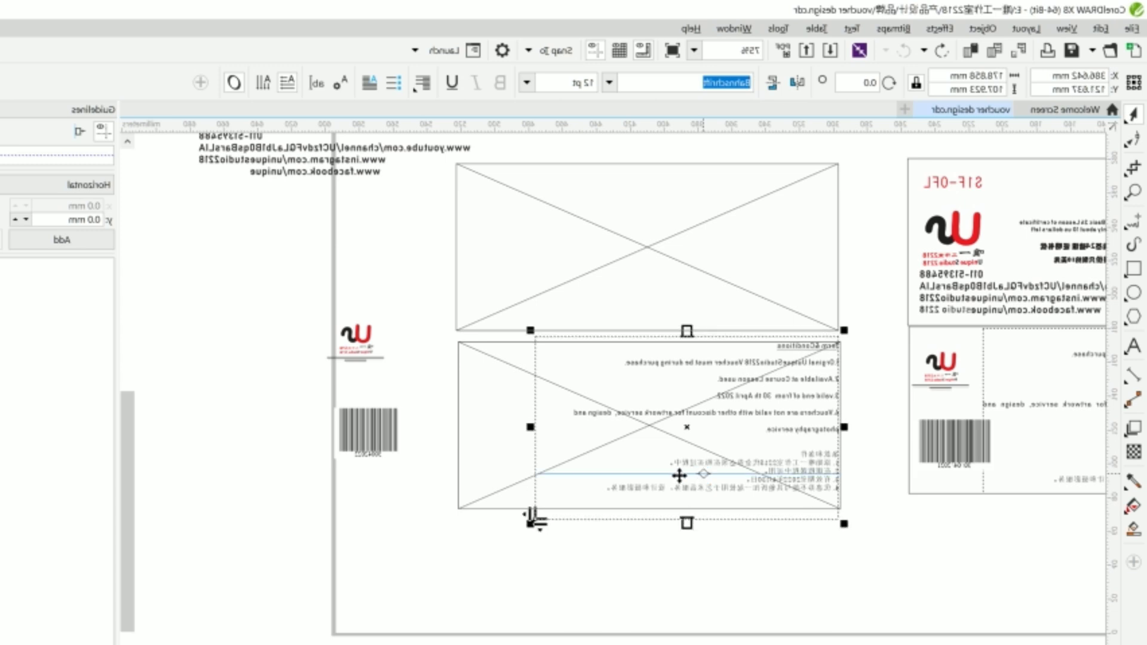
pyautogui.keyDown('shift'); pyautogui.click(481, 506); pyautogui.keyUp('shift')
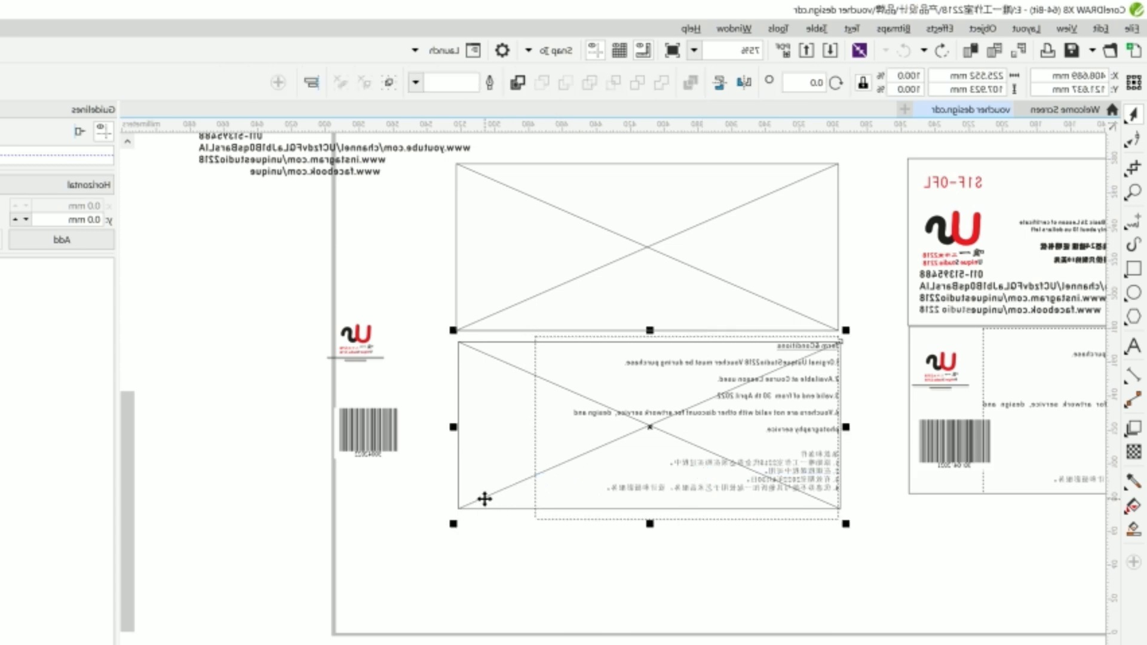
pyautogui.press('e')
pyautogui.press('shift')
pyautogui.press('e')
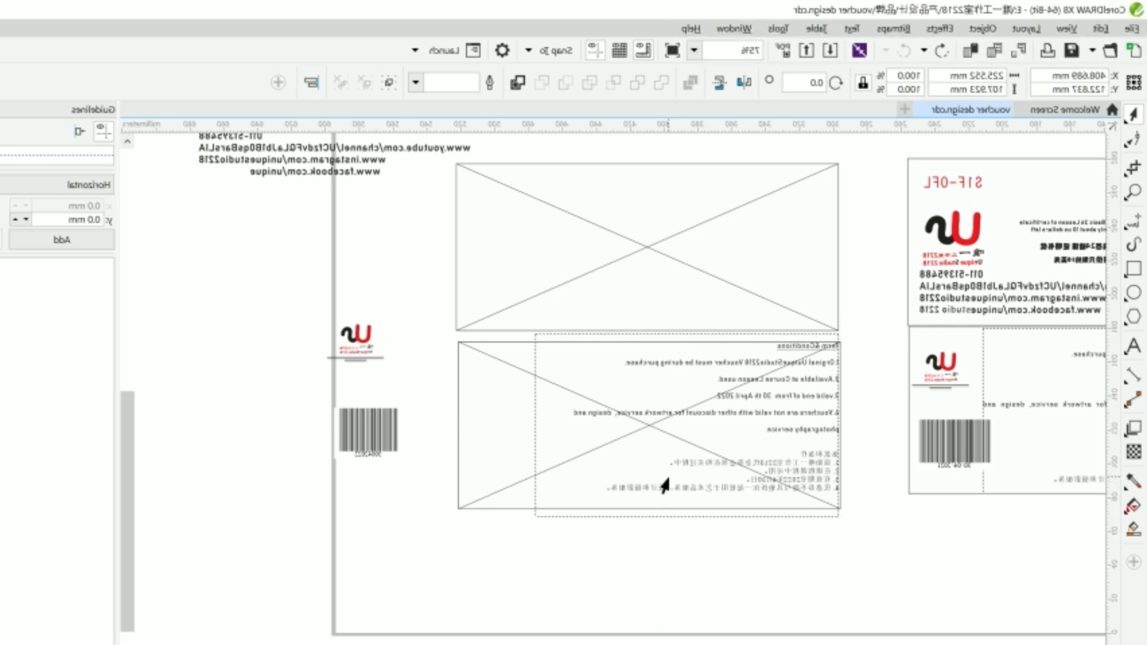
pyautogui.click(722, 468)
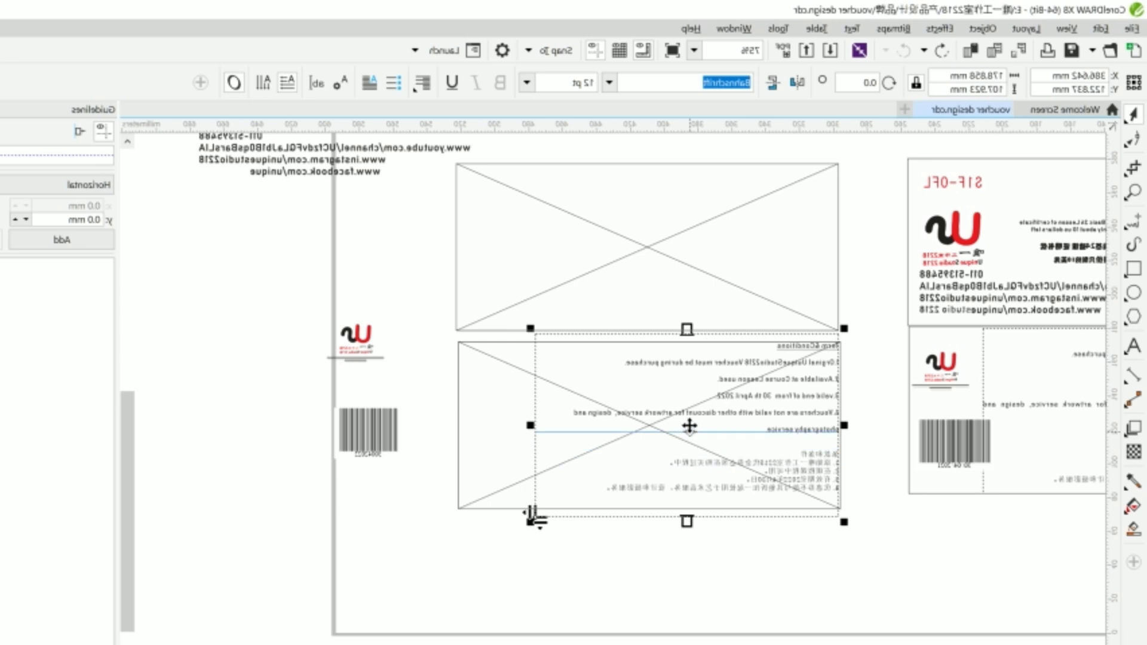
pyautogui.moveTo(687, 425); pyautogui.dragTo(676, 446)
# Move the logo and barcode together into the blank side strip of the photography voucher's back frame.
pyautogui.click(354, 428)
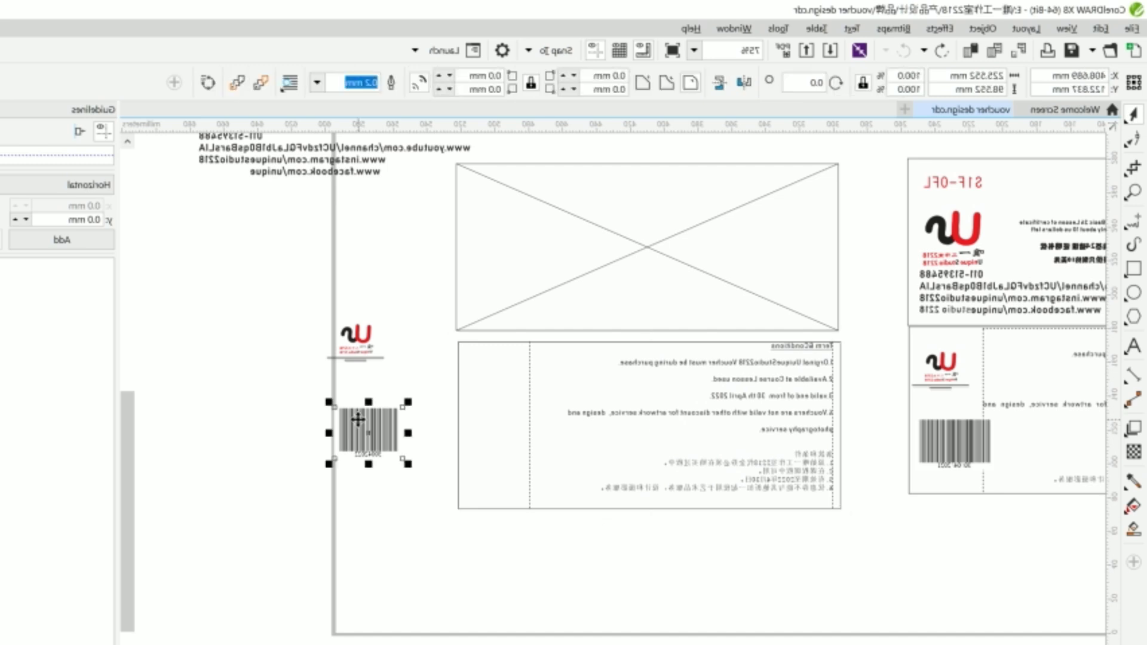
pyautogui.moveTo(255, 538); pyautogui.dragTo(404, 318)
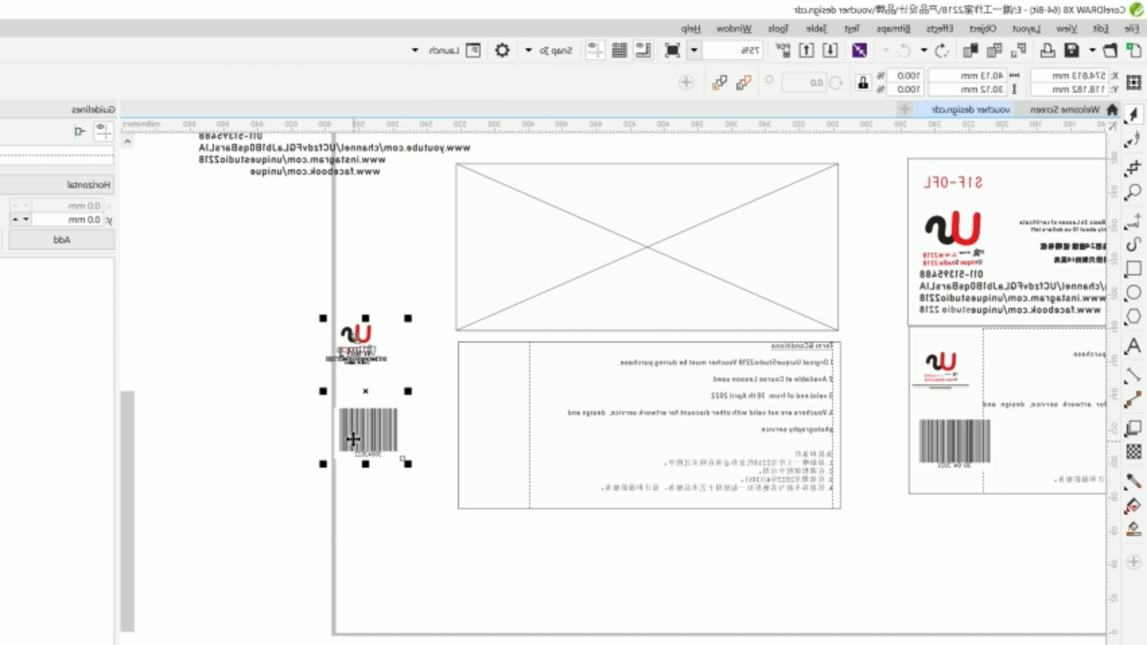
pyautogui.moveTo(359, 442); pyautogui.dragTo(482, 474)
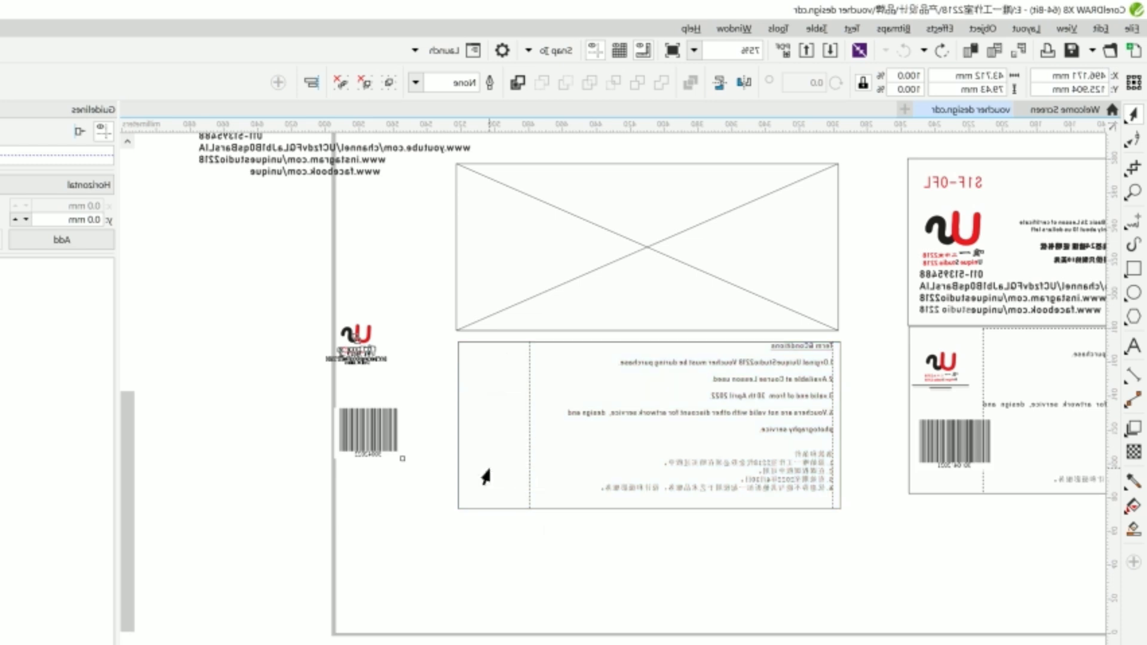
pyautogui.click(319, 395)
# Ungroup the spare logo and contact block outside the page and delete its logo and contact lines, keeping the red code.
pyautogui.scroll(-2, 323, 377)
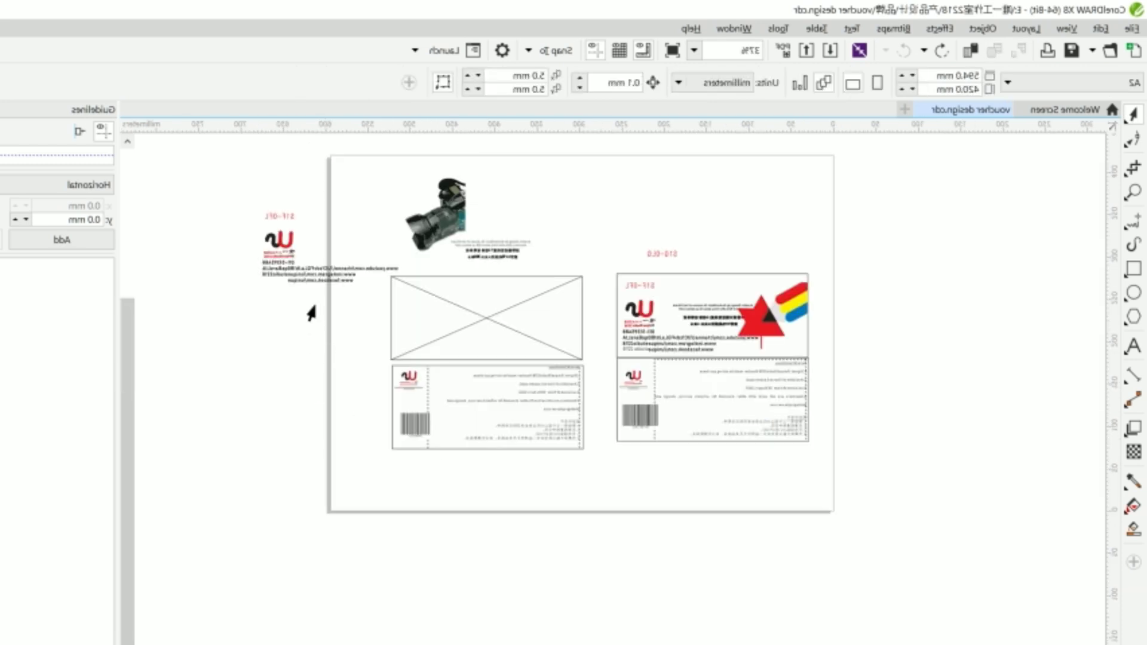
pyautogui.click(279, 273)
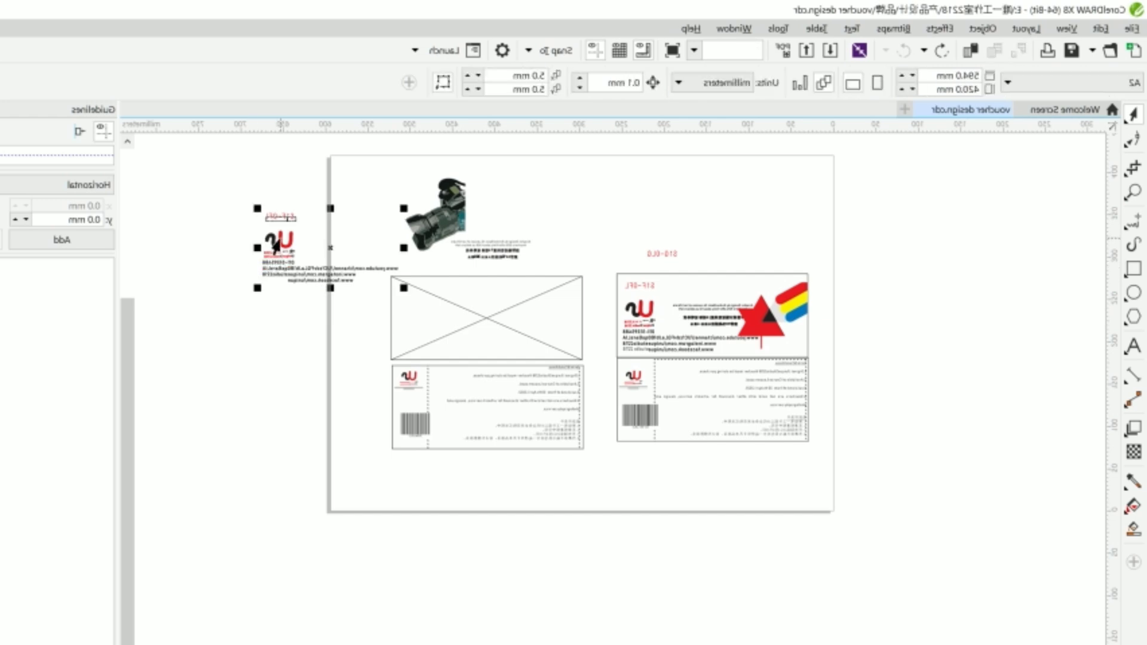
pyautogui.rightClick(277, 240)
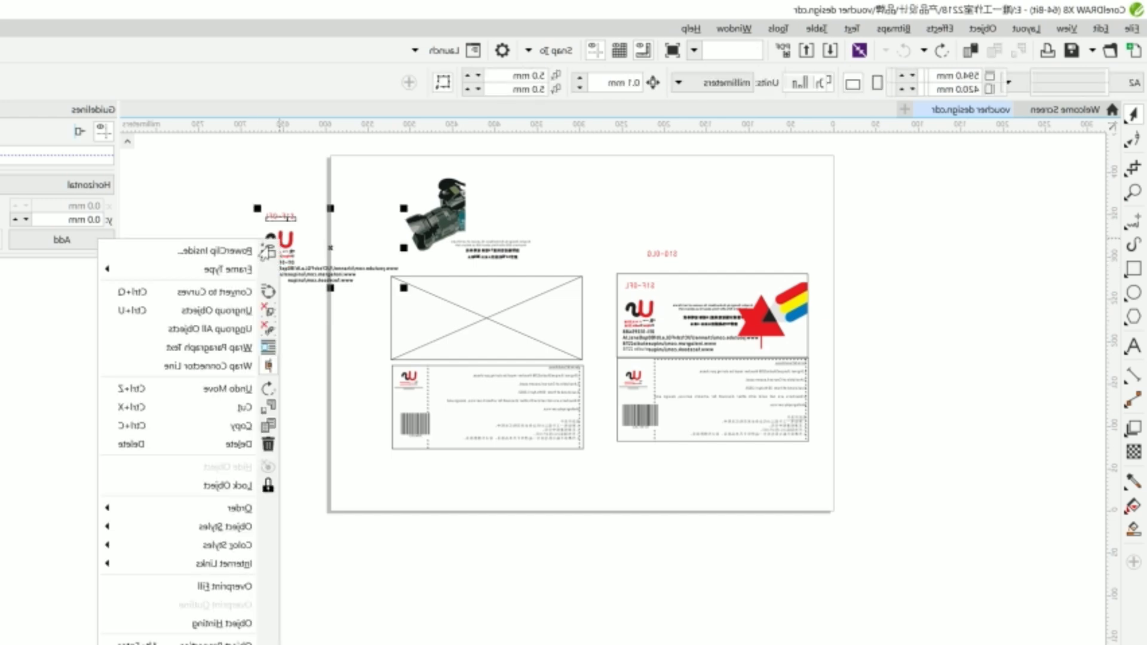
pyautogui.click(256, 312)
pyautogui.moveTo(235, 318); pyautogui.dragTo(395, 228)
pyautogui.press('Delete')
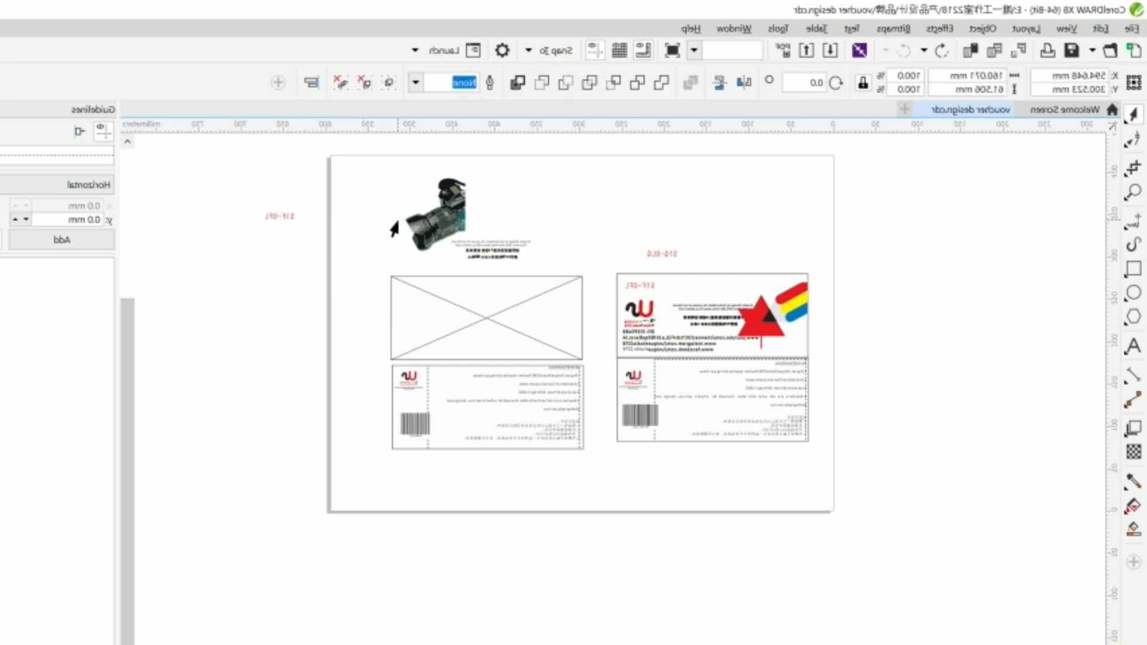
# Open the contents of the graphic design voucher's front frame for editing and fully ungroup its code, logo and contact block.
pyautogui.click(633, 339)
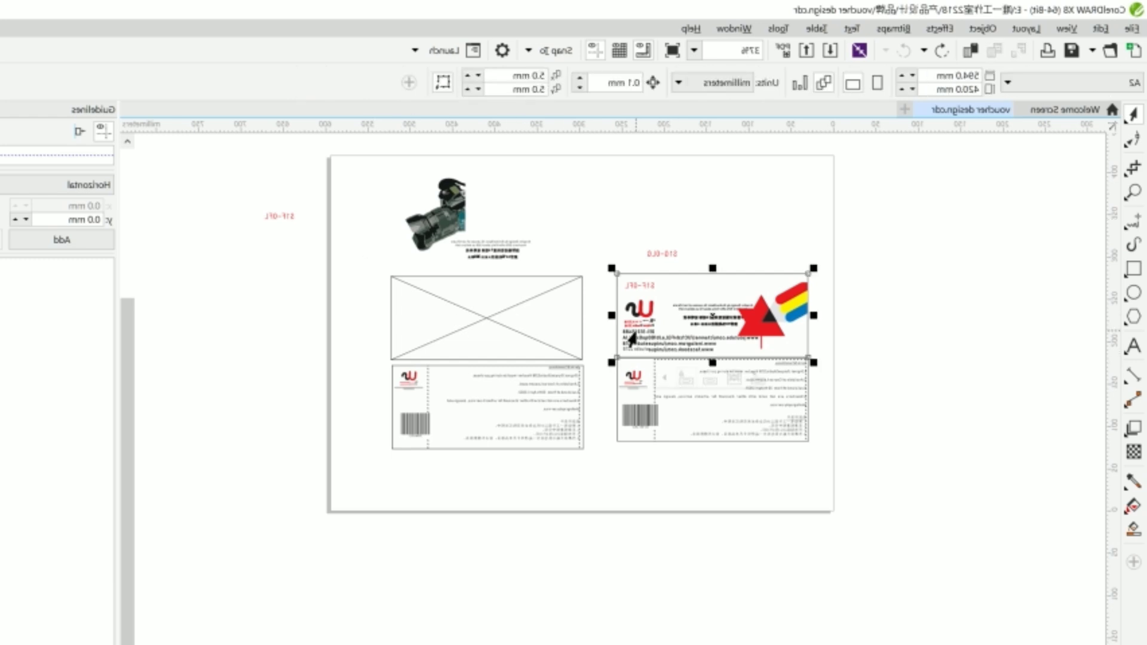
pyautogui.rightClick(635, 328)
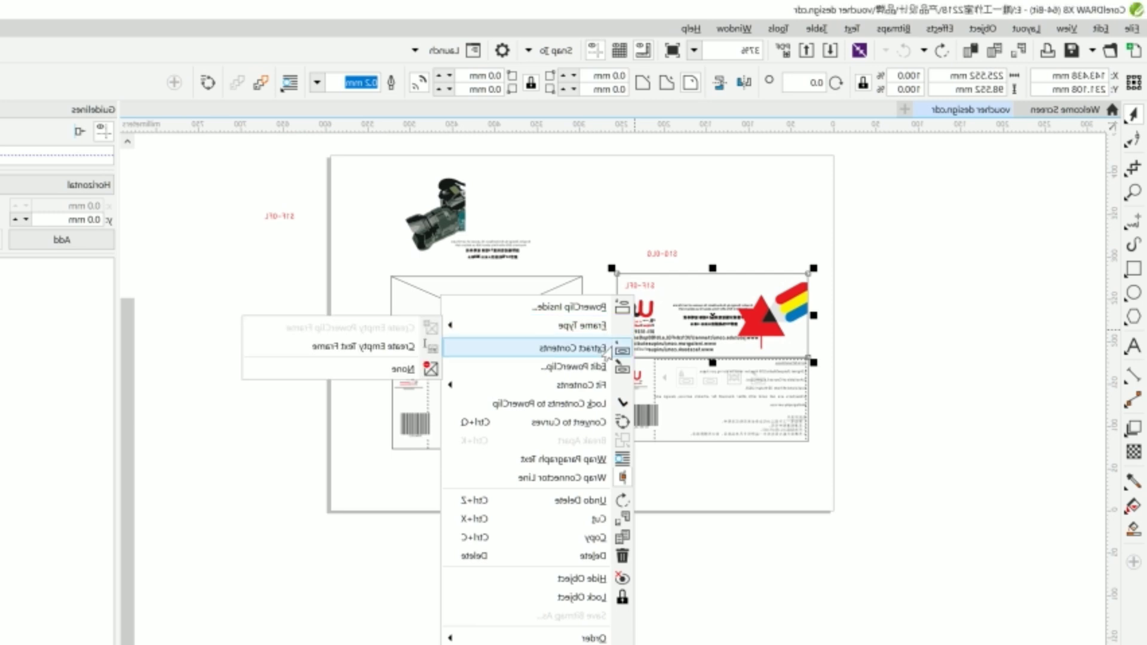
pyautogui.click(608, 363)
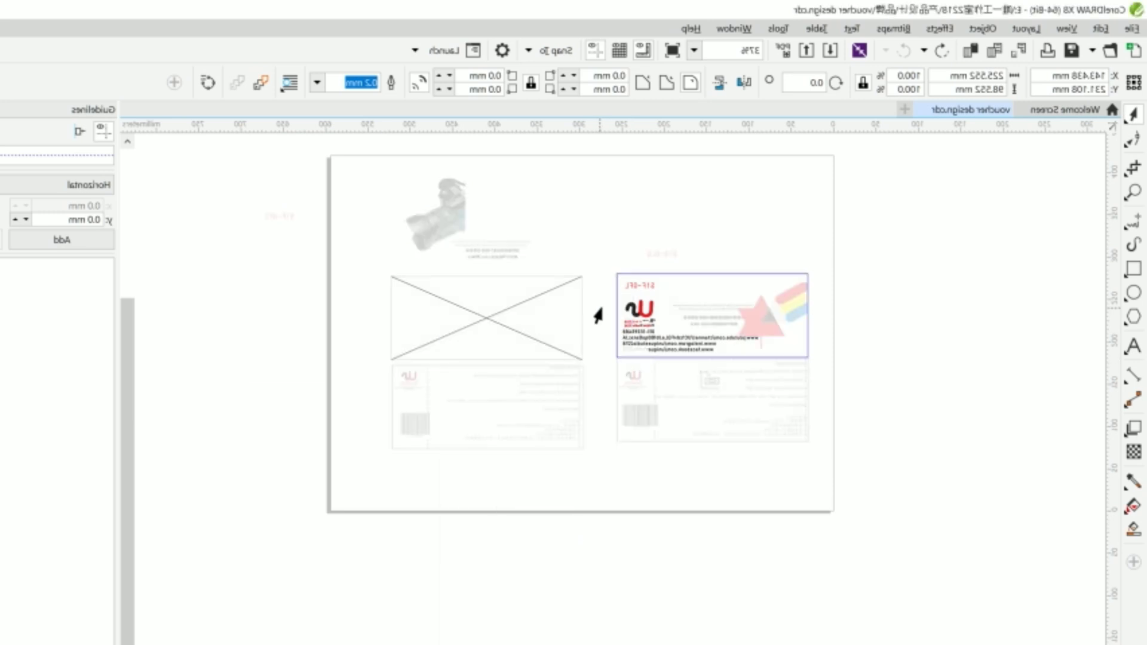
pyautogui.moveTo(736, 358); pyautogui.dragTo(772, 361)
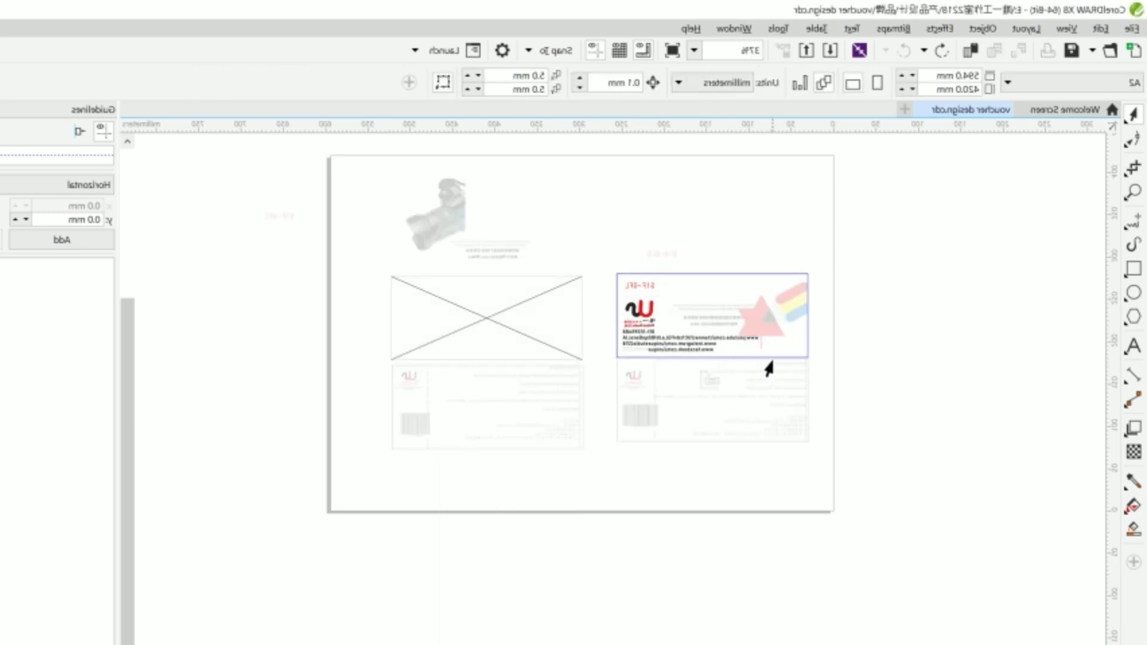
pyautogui.click(680, 349)
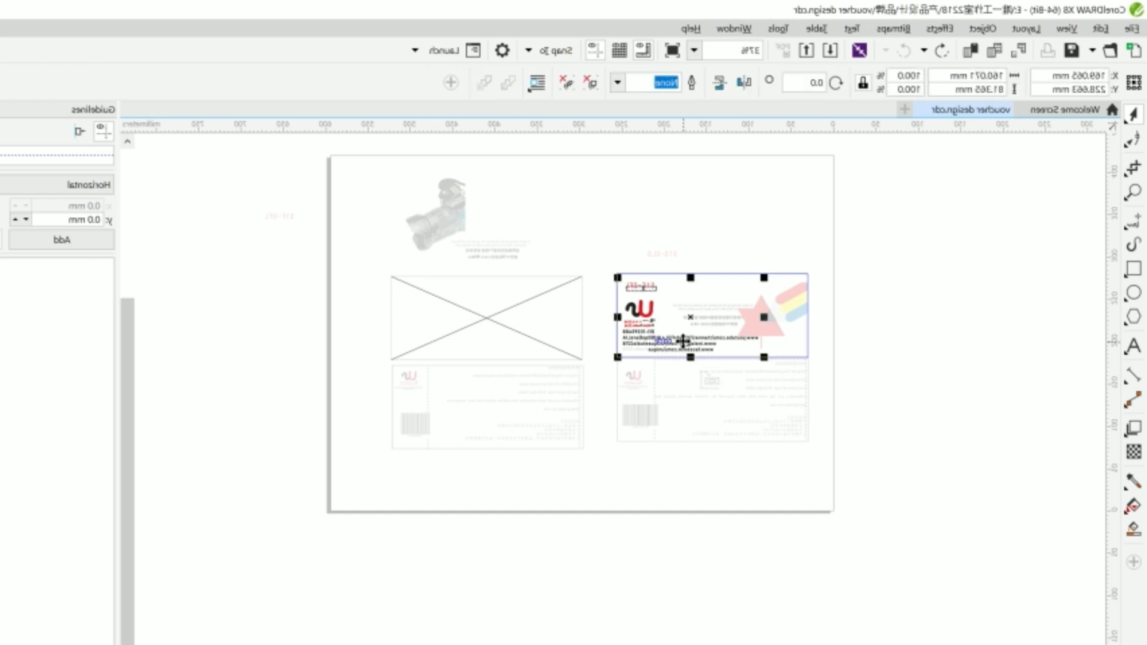
pyautogui.rightClick(683, 341)
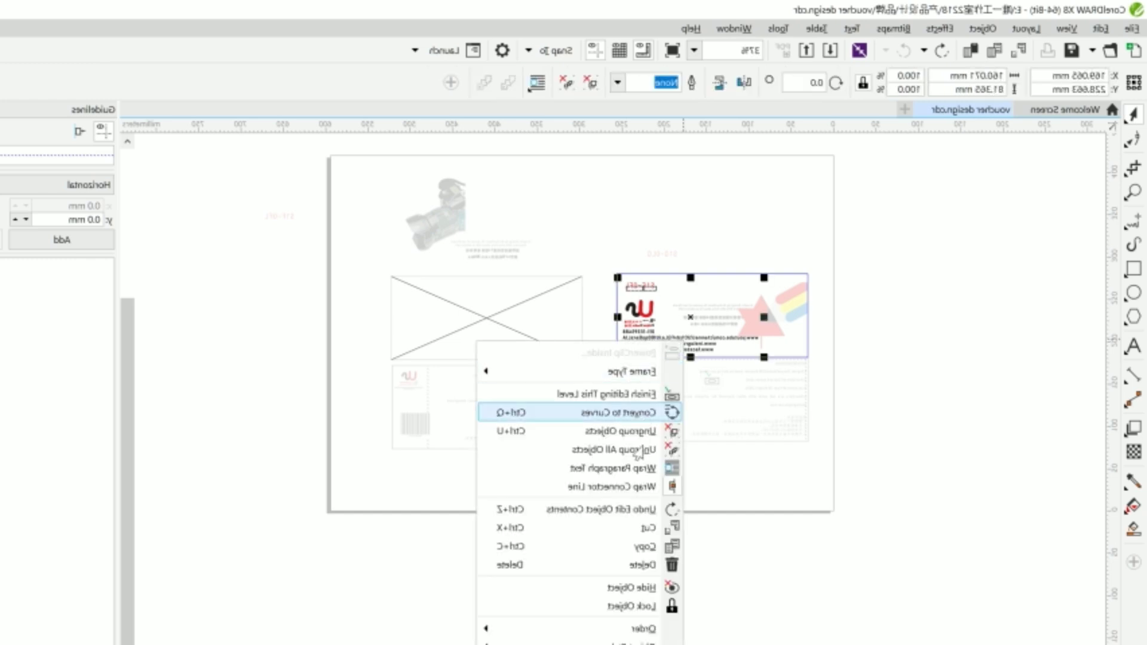
pyautogui.click(638, 450)
# Copy the logo and contact lines out of the graphic design voucher's front frame and group the copy on the page.
pyautogui.click(591, 308)
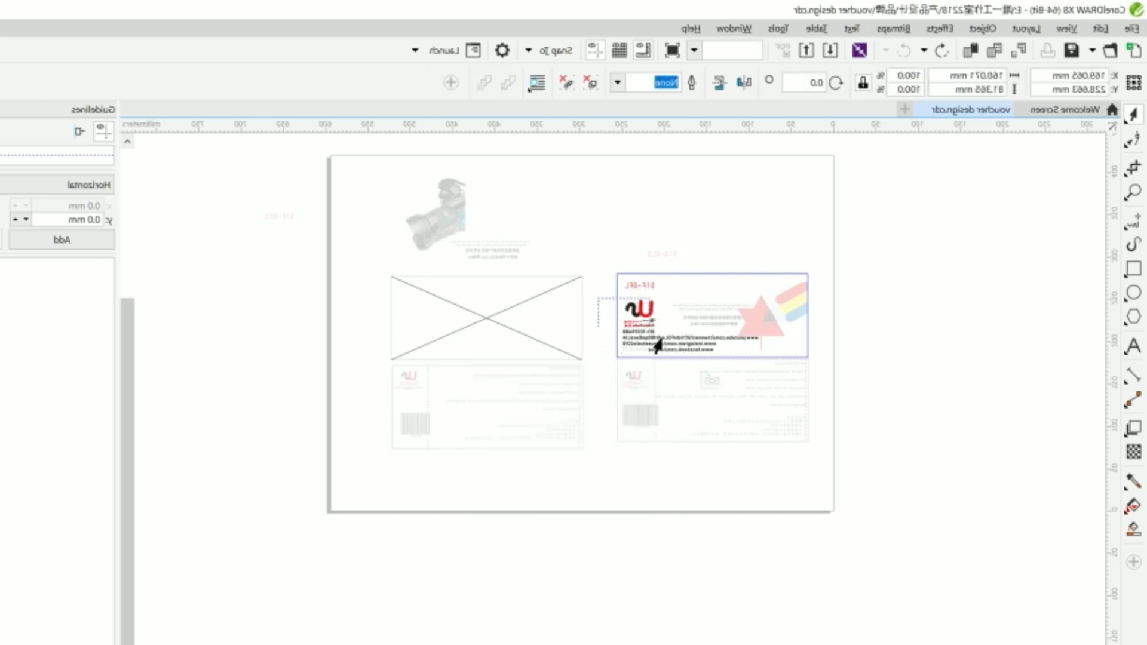
pyautogui.moveTo(657, 346); pyautogui.dragTo(805, 372)
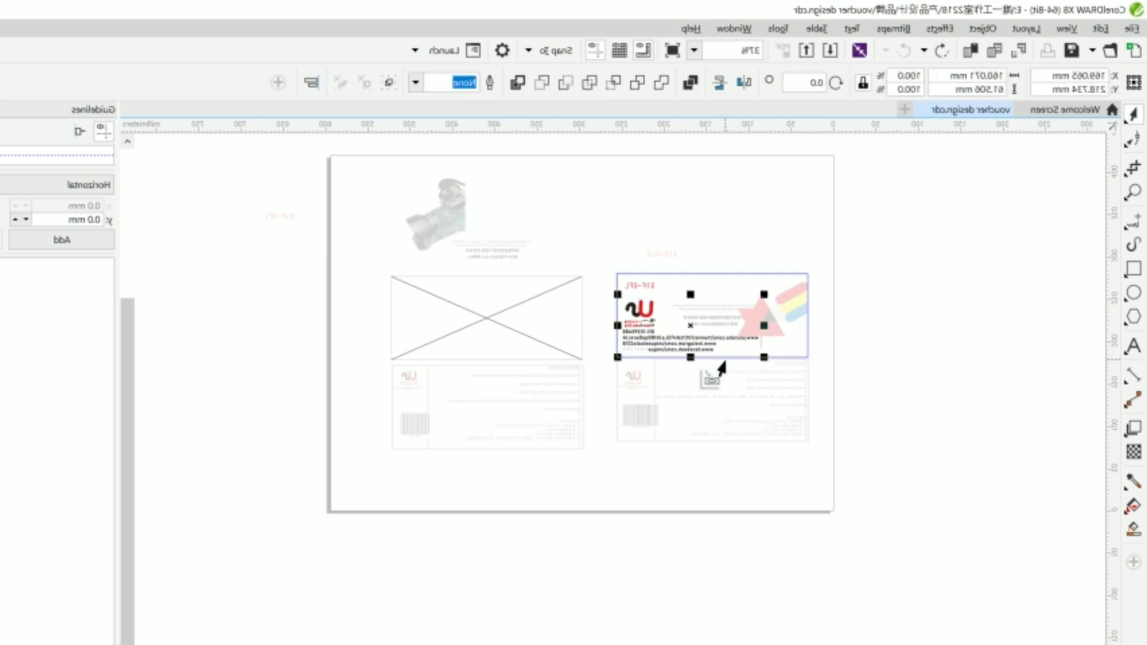
pyautogui.scroll(3, 698, 378)
pyautogui.click(700, 376)
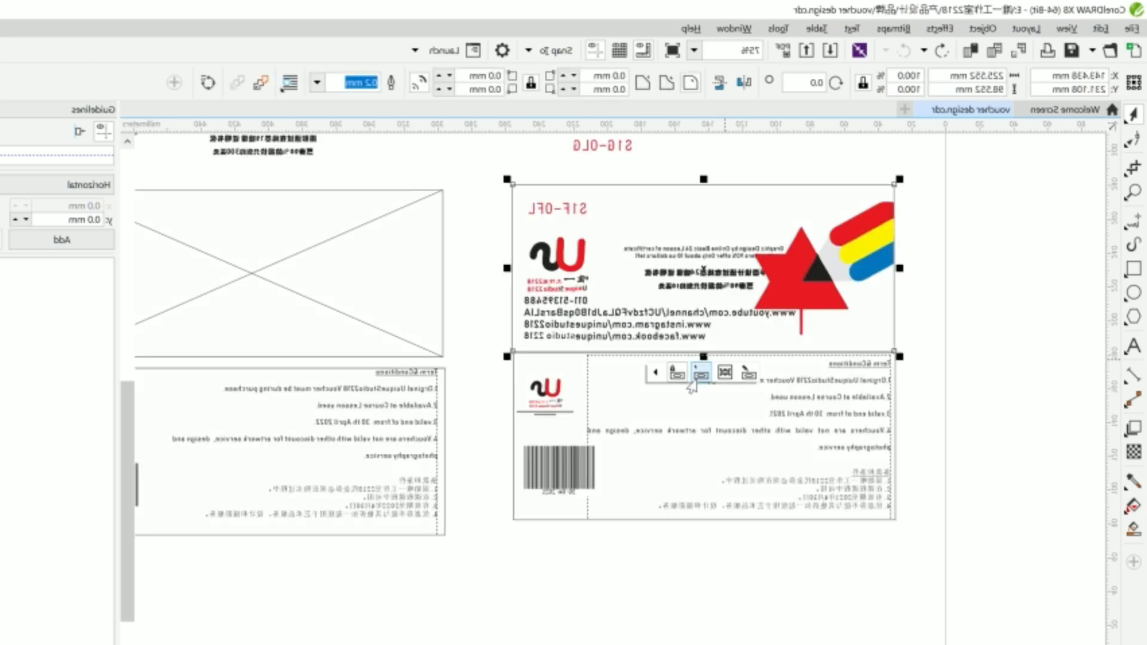
pyautogui.click(693, 381)
pyautogui.scroll(-1, 699, 361)
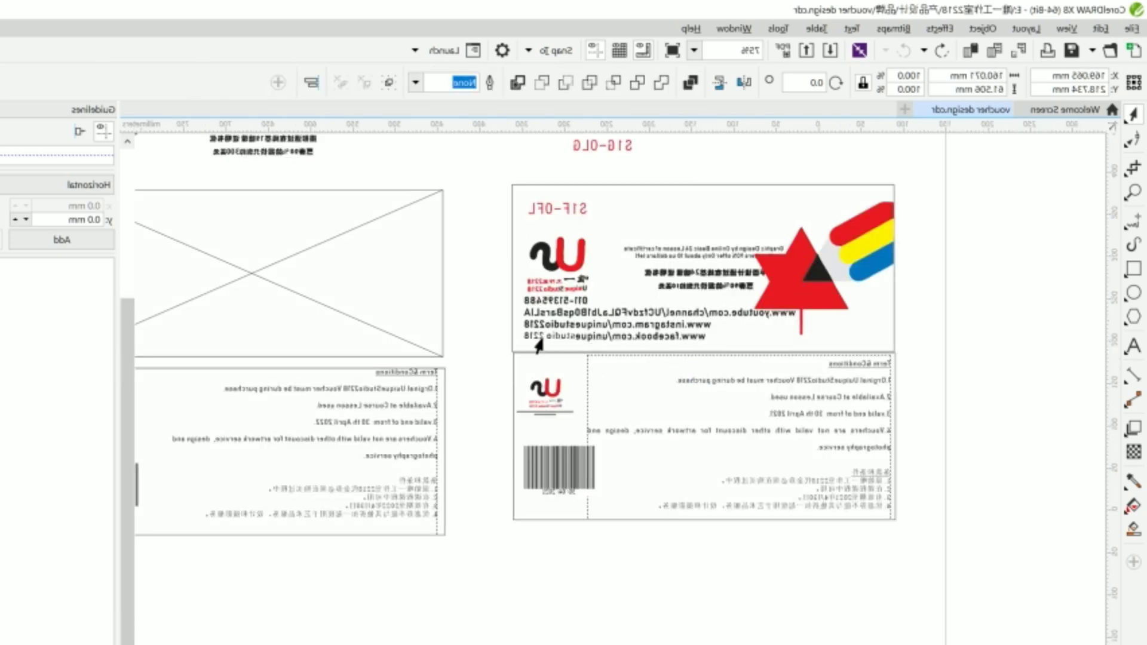
pyautogui.scroll(-1, 531, 330)
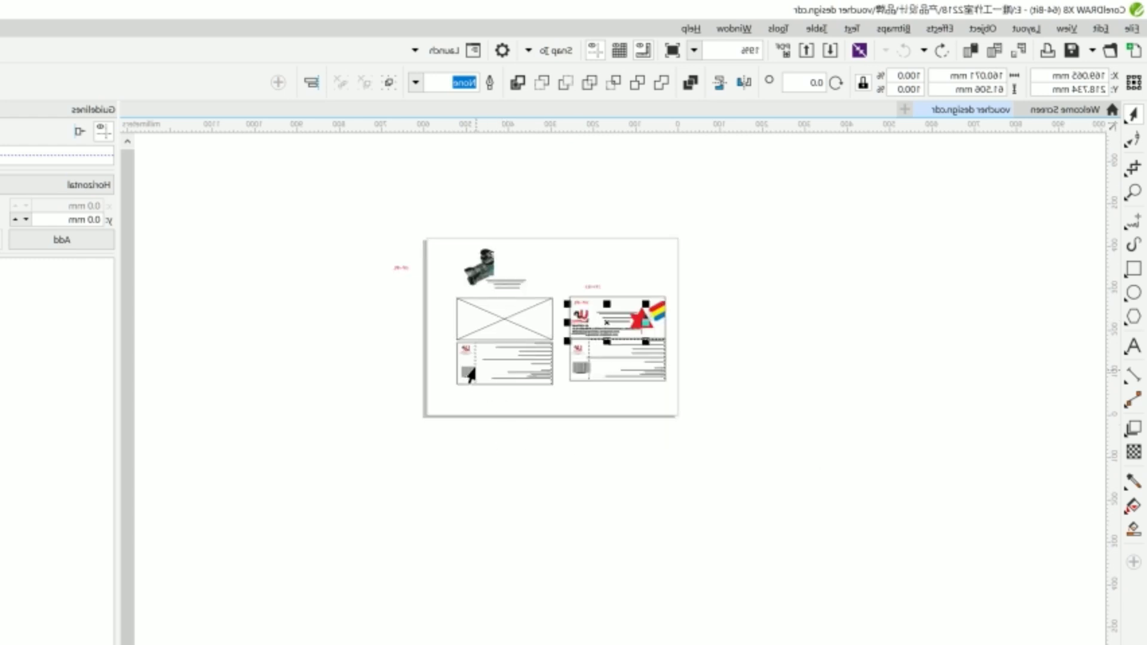
pyautogui.hotkey('ctrl', 'g')
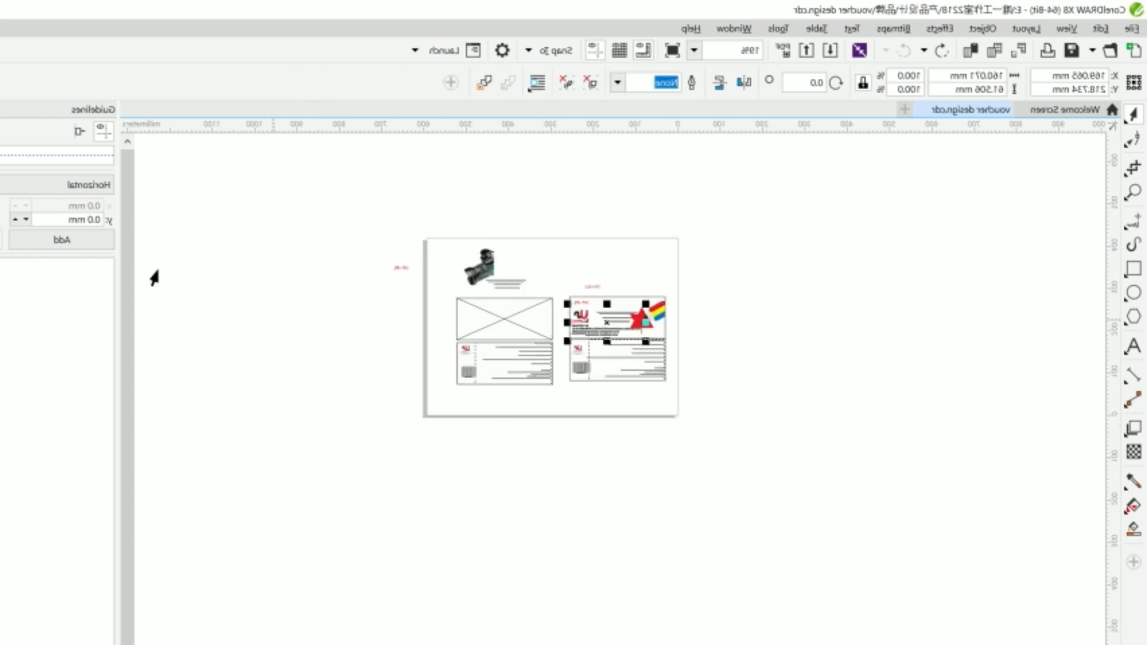
# Align the copied logo and contact group to the right edge of the photography voucher's empty front frame.
pyautogui.keyDown('shift'); pyautogui.click(461, 316); pyautogui.keyUp('shift')
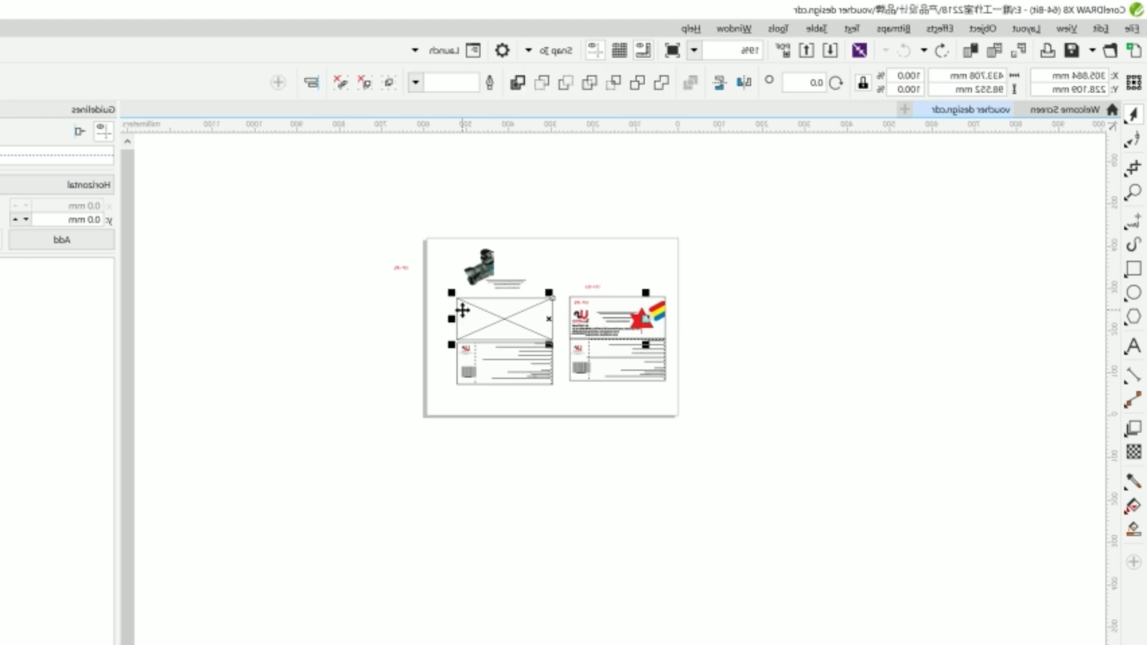
pyautogui.press('r')
pyautogui.scroll(2, 441, 285)
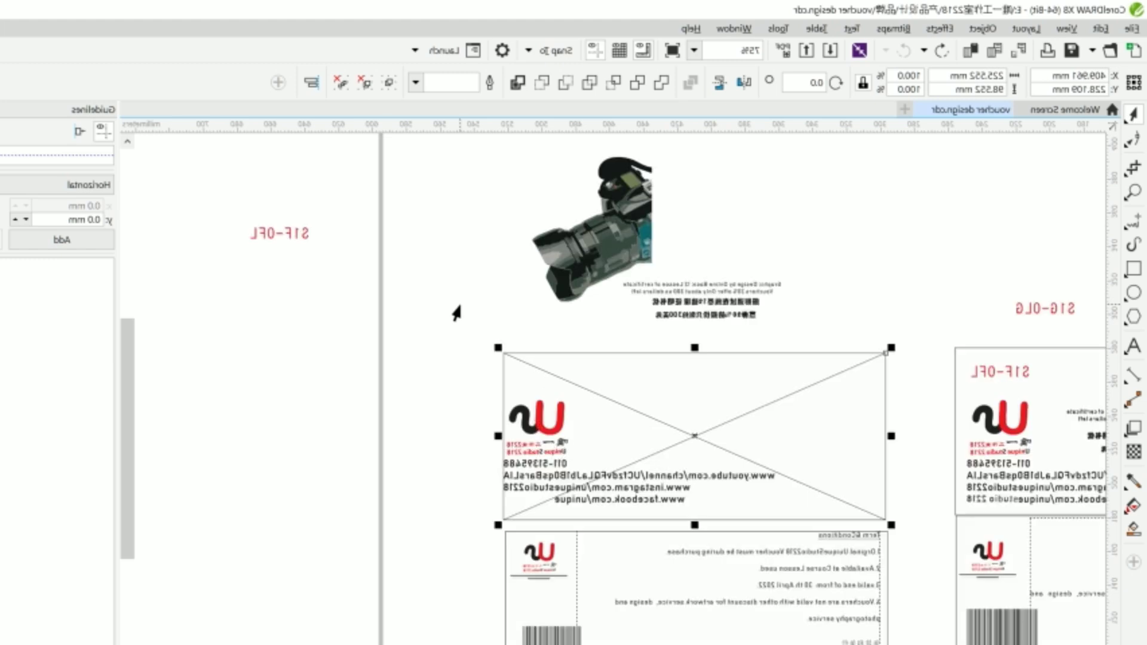
# Nudge the logo and contact group slightly left and down to leave a margin inside the photography voucher's front frame.
pyautogui.click(530, 453)
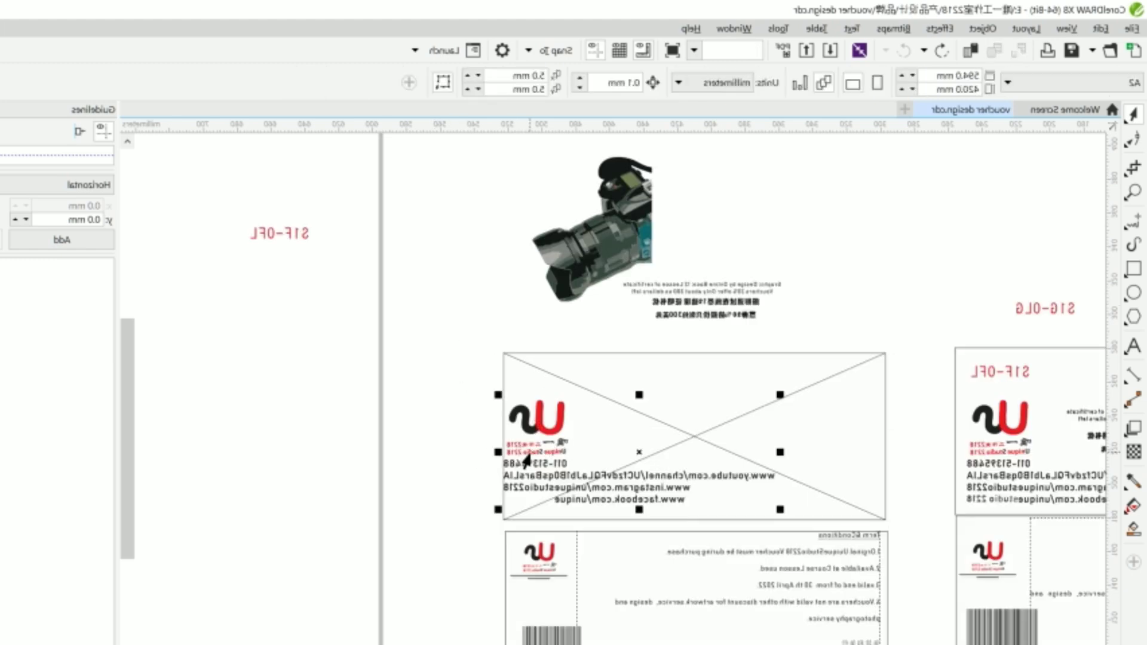
pyautogui.press('Left')
pyautogui.press('Left')
pyautogui.press('Left')
pyautogui.press('Left')
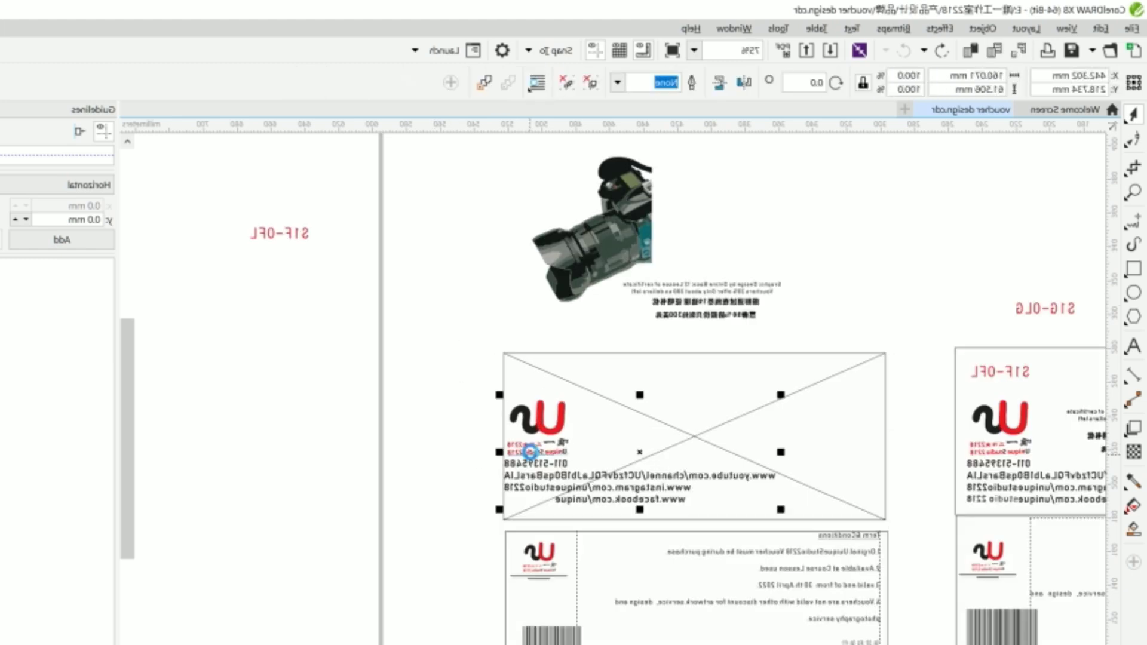
pyautogui.press('Left')
pyautogui.press('Left')
pyautogui.press('Left')
pyautogui.press('Left')
pyautogui.press('Left')
pyautogui.press('Left')
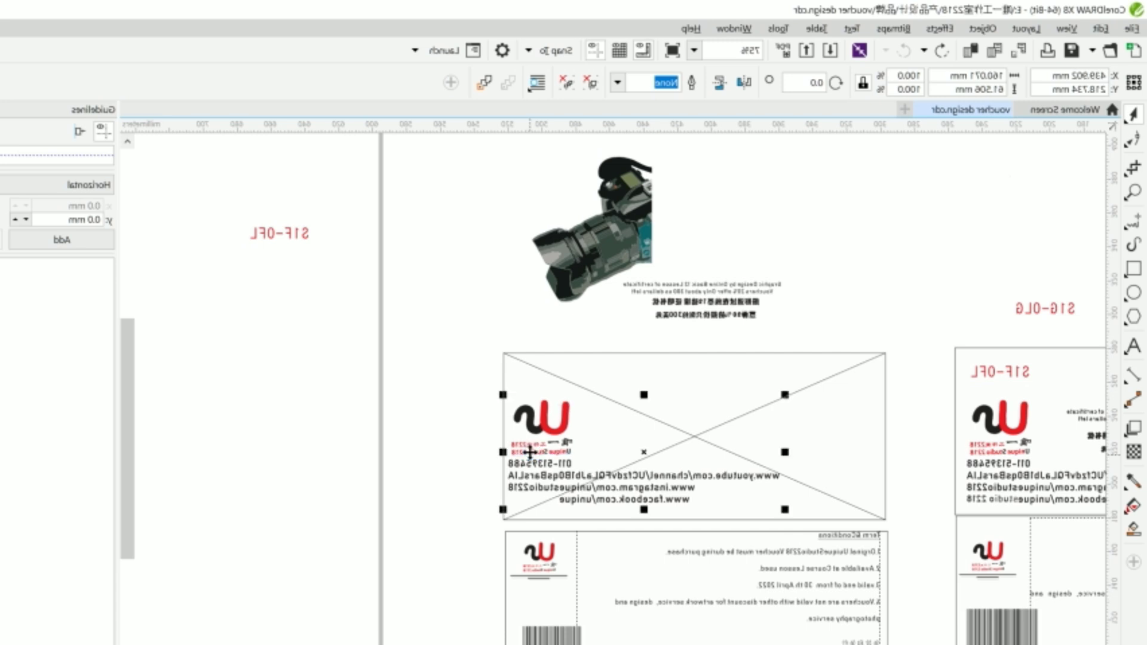
pyautogui.press('Left')
pyautogui.press('Left')
pyautogui.press('Left')
pyautogui.press('Left')
pyautogui.press('Left')
pyautogui.press('Left')
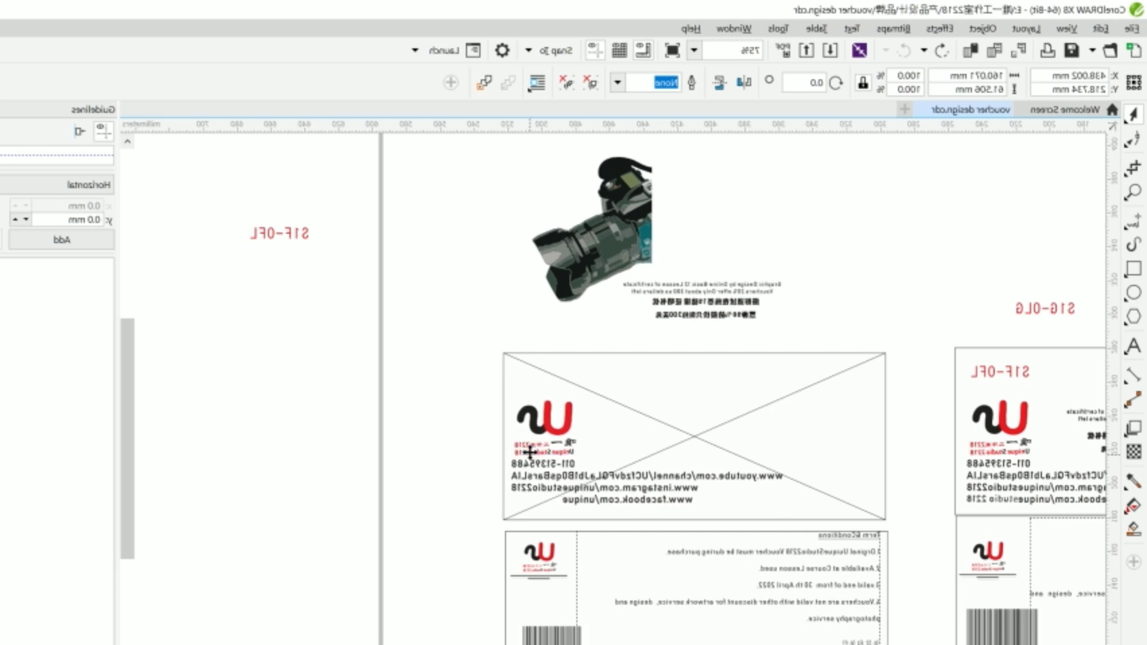
pyautogui.press('Down')
pyautogui.press('Down')
pyautogui.press('Down')
pyautogui.press('Down')
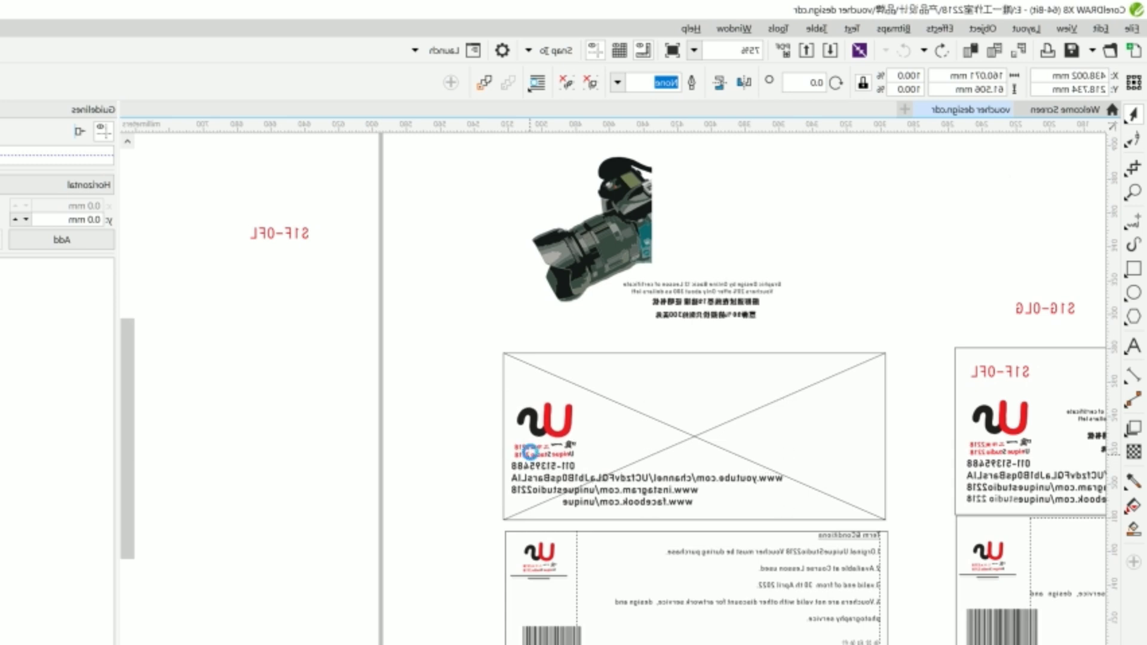
pyautogui.press('Down')
pyautogui.press('Down')
pyautogui.press('Down')
pyautogui.press('Down')
pyautogui.press('Down')
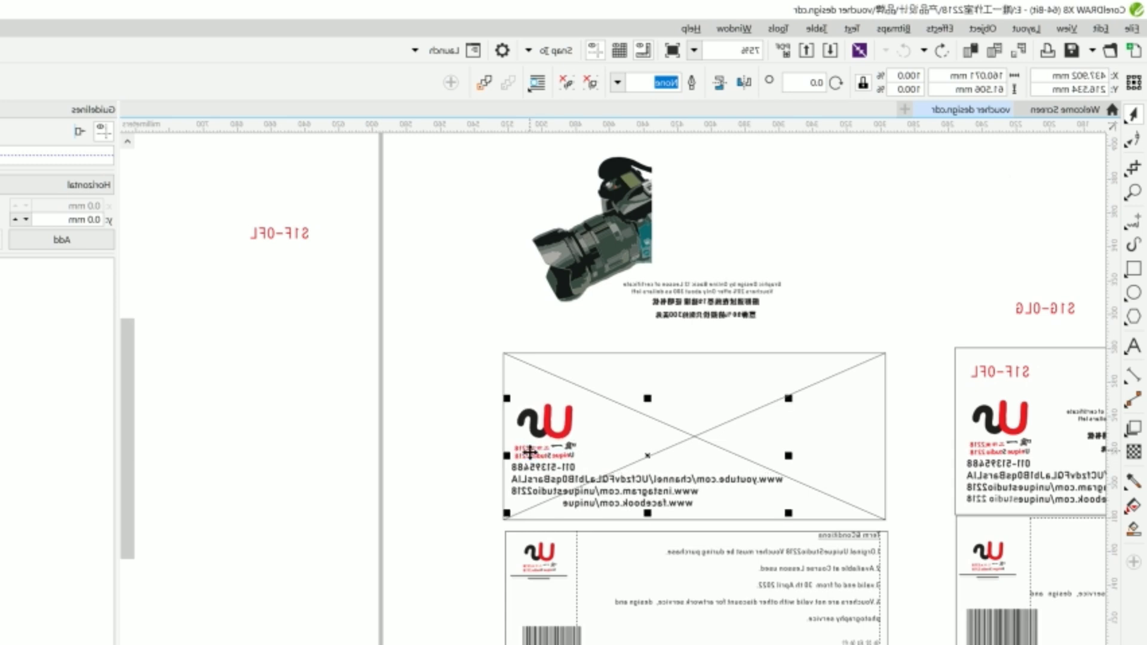
pyautogui.press('Down')
pyautogui.press('Left')
pyautogui.press('Left')
pyautogui.press('Left')
pyautogui.press('Left')
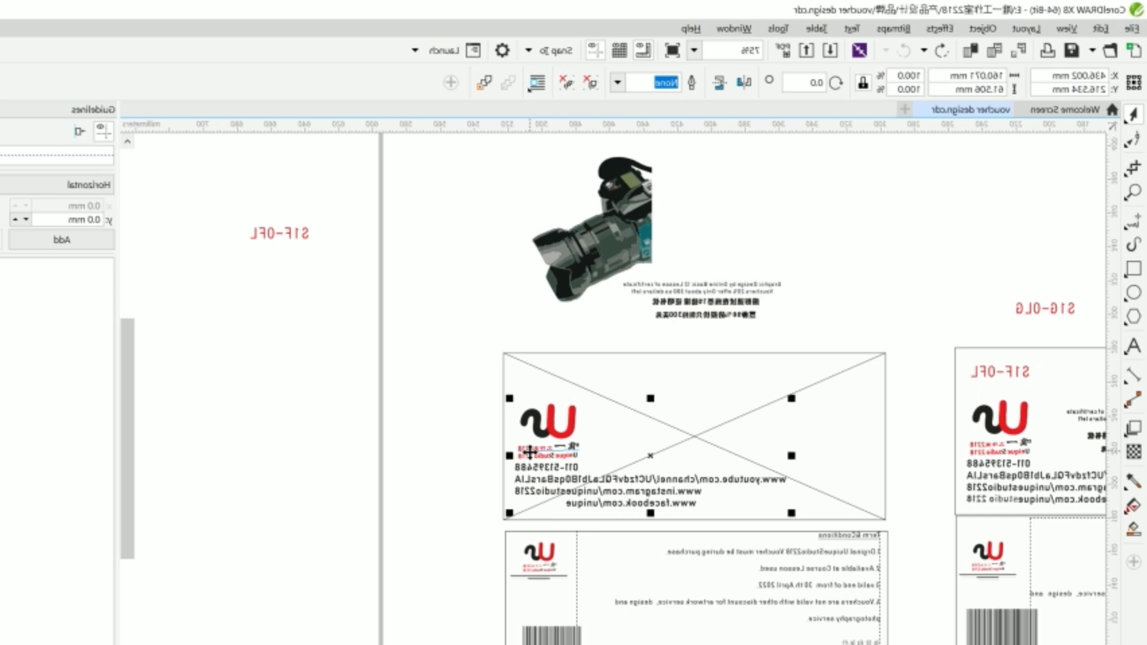
pyautogui.scroll(1, 529, 452)
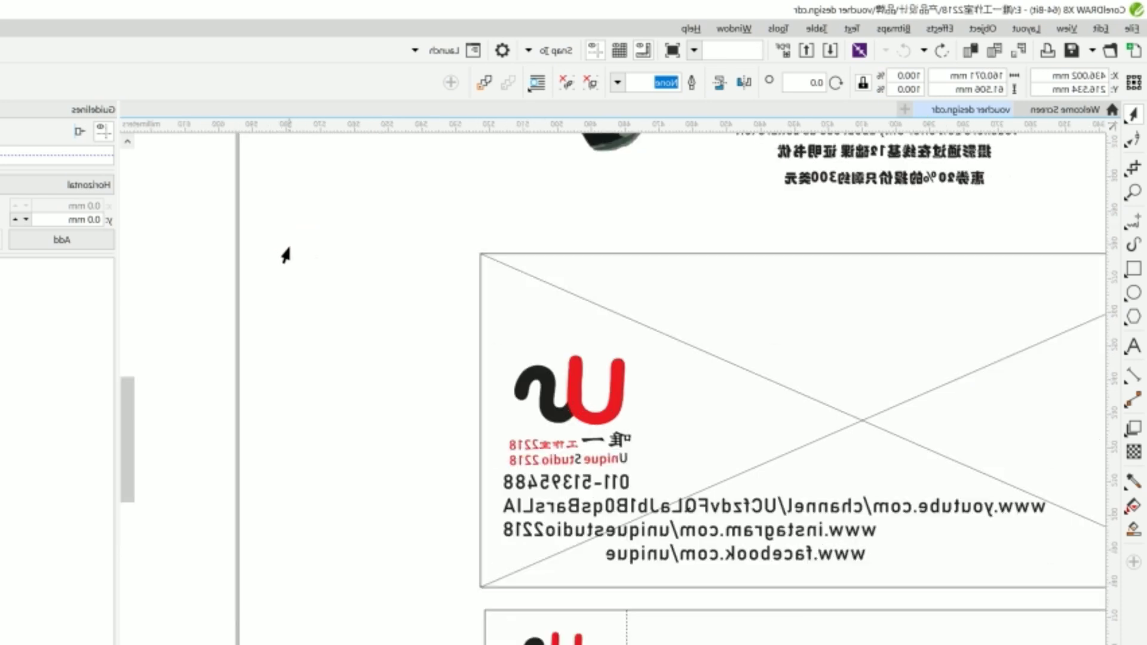
pyautogui.click(289, 246)
# Move the red S1F code from outside the page to above the logo in the photography voucher's front frame.
pyautogui.scroll(-2, 290, 248)
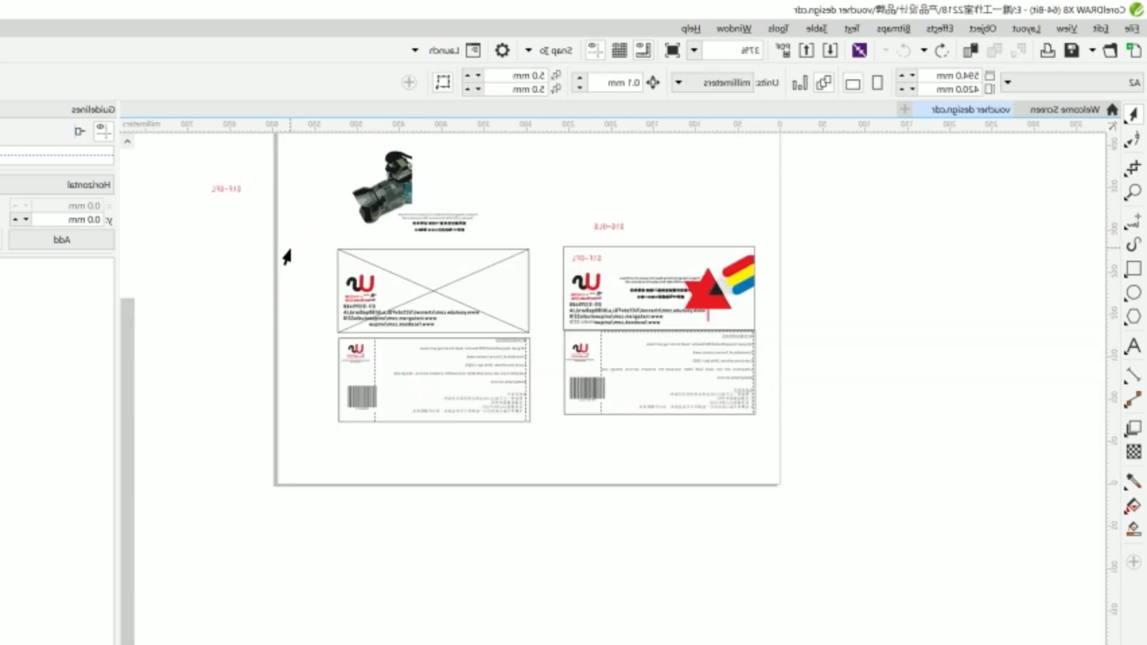
pyautogui.moveTo(230, 197); pyautogui.dragTo(352, 270)
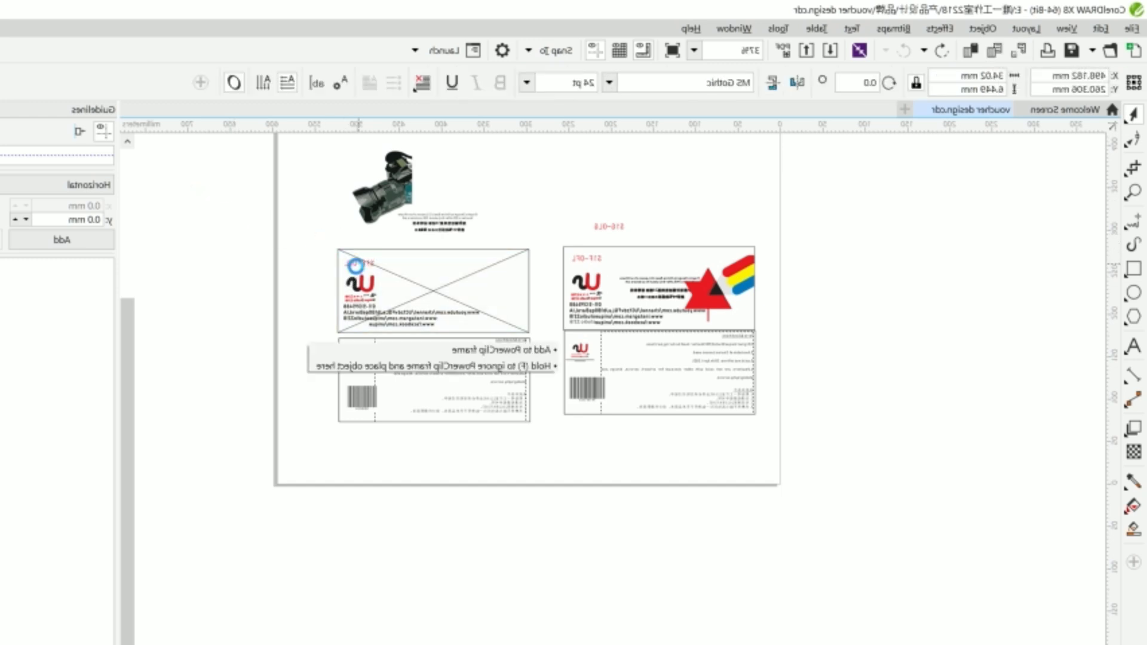
# Align the photography promotional text group to the horizontal and vertical centre of the photography voucher's front frame.
pyautogui.scroll(2, 351, 276)
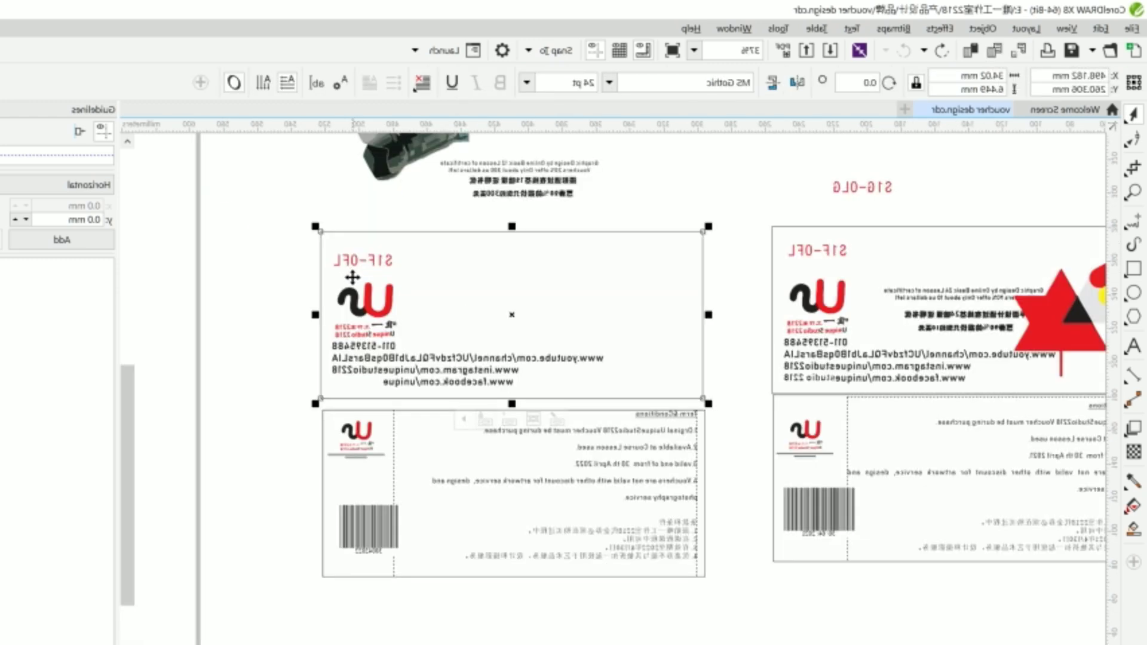
pyautogui.click(270, 305)
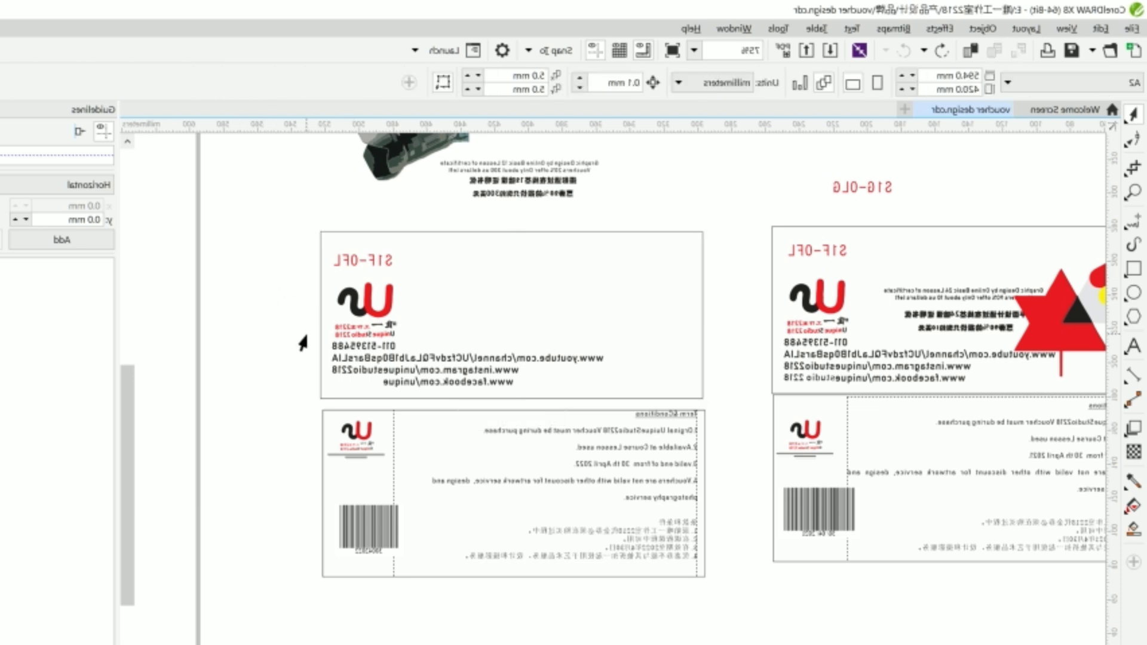
pyautogui.scroll(-4, 274, 346)
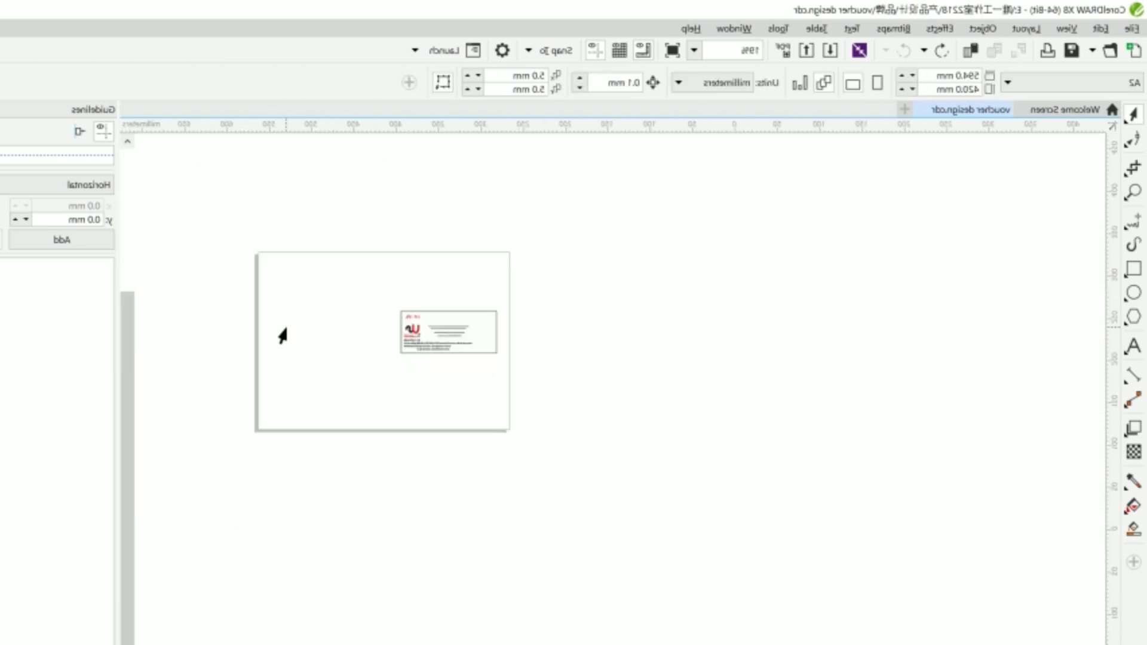
pyautogui.scroll(2, 291, 326)
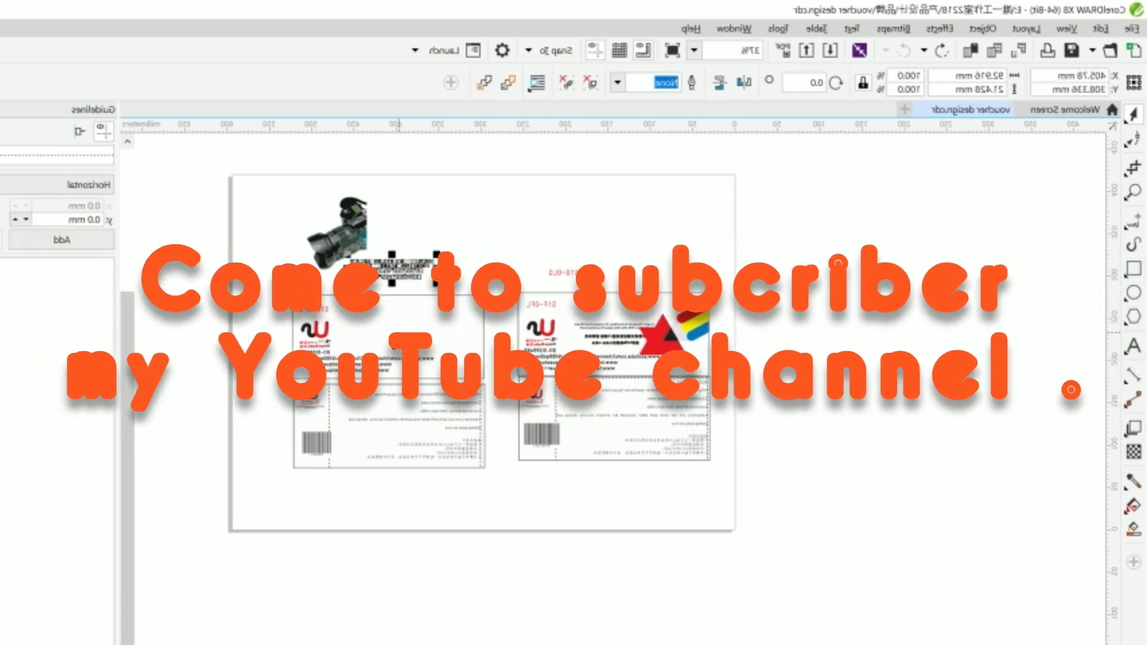
pyautogui.click(397, 330)
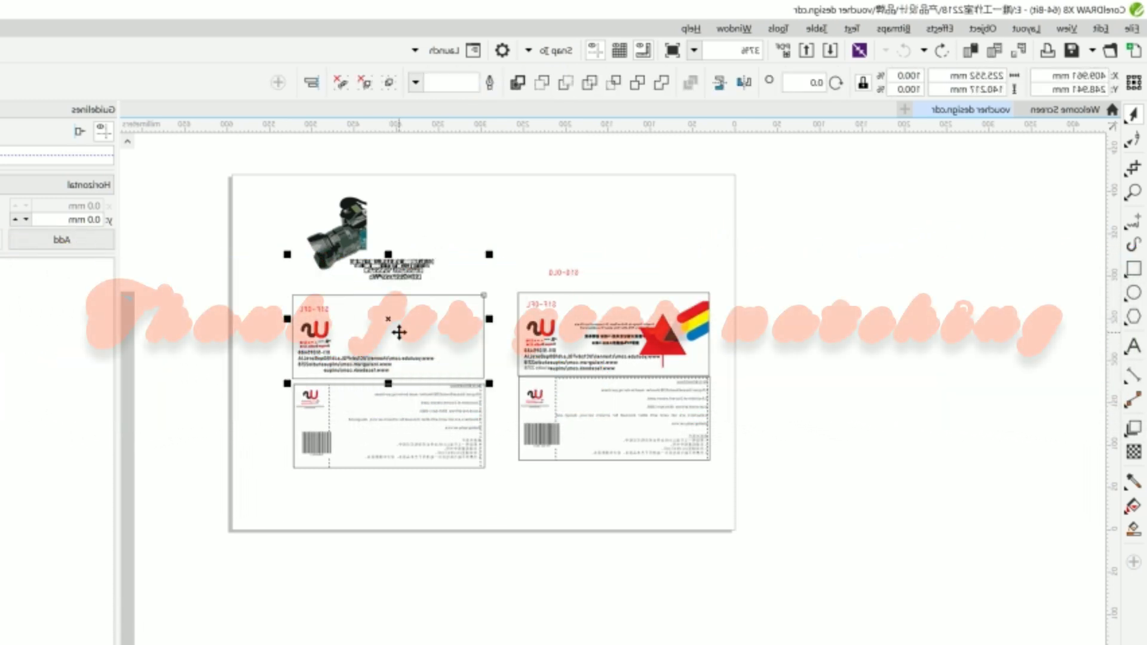
pyautogui.press('e')
pyautogui.press('c')
pyautogui.press('Escape')
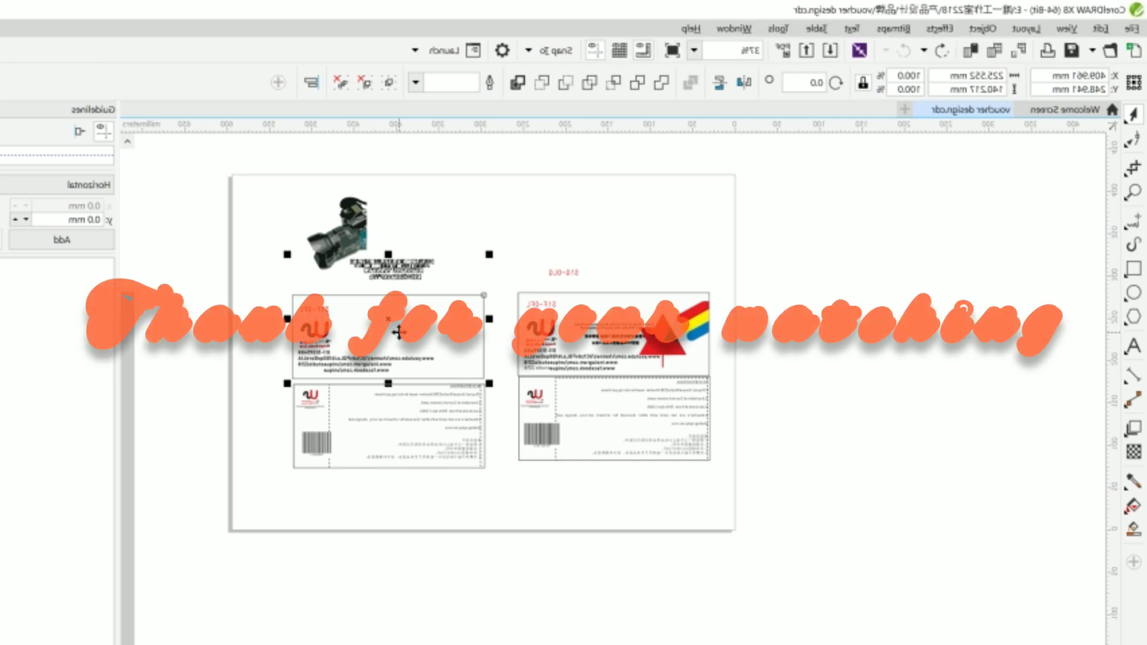
pyautogui.press('e')
pyautogui.press('c')
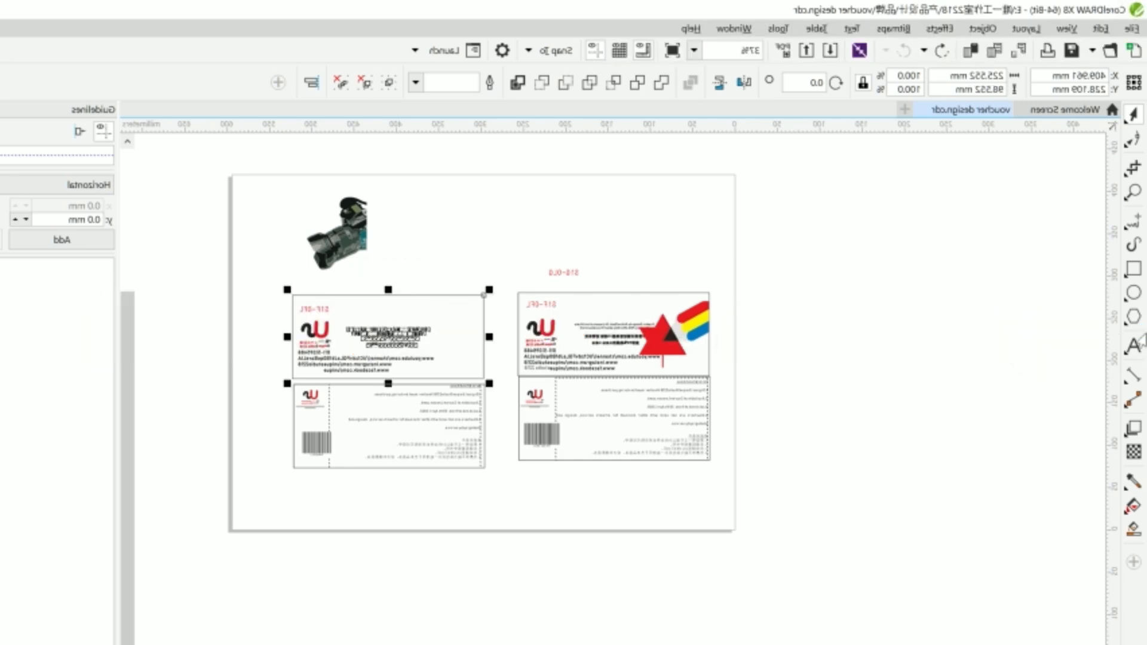